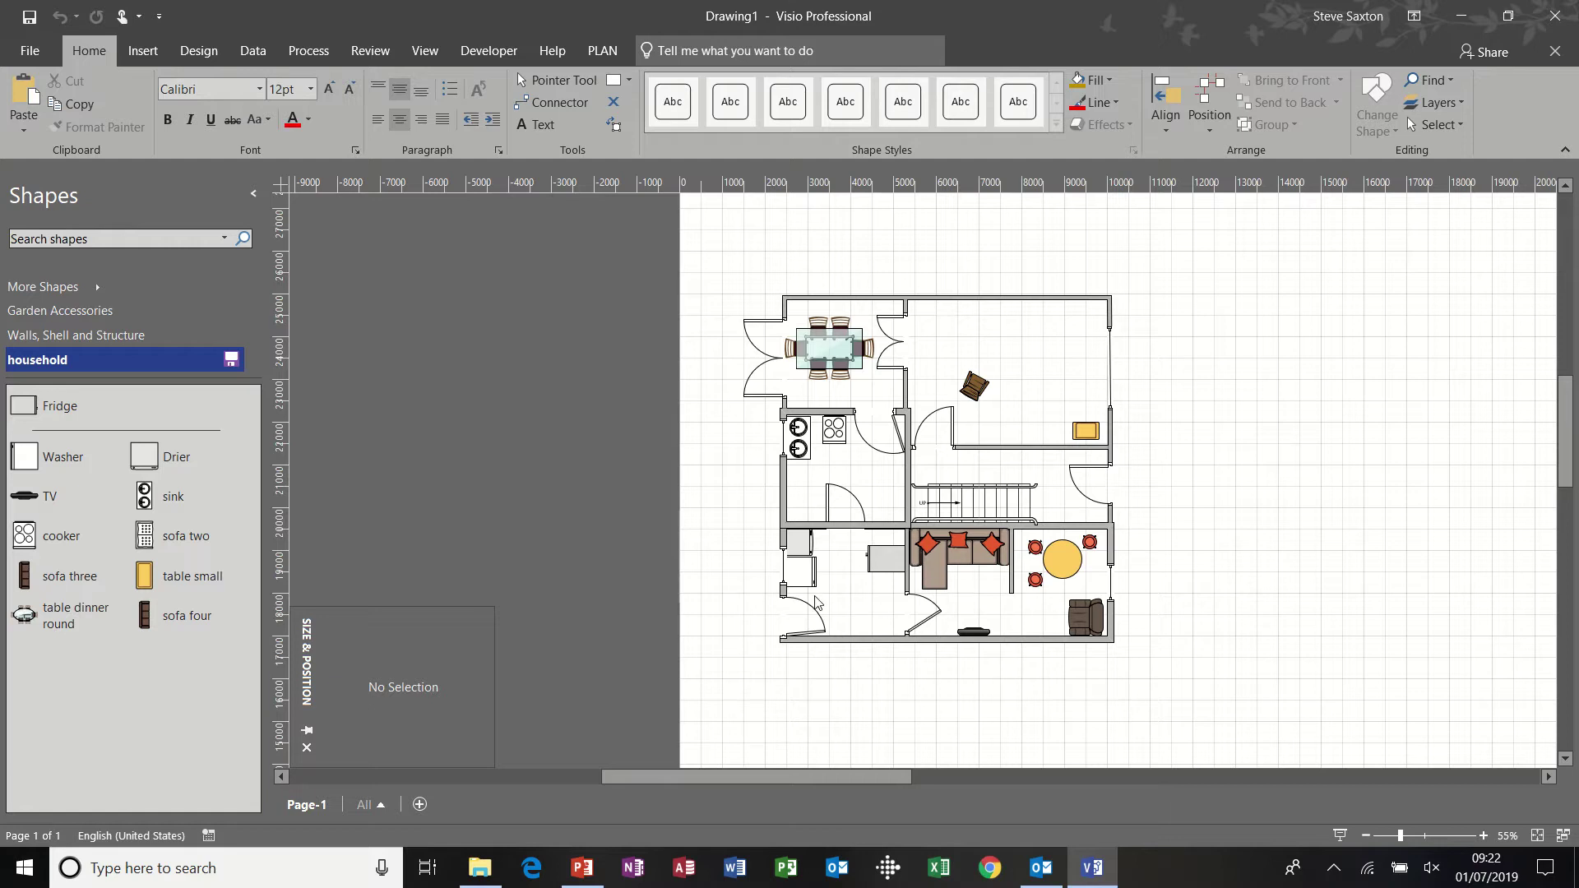
- Start a new drawing, drop a Room shape, set its width to 7.5 m, and zoom in on it
key("ctrl+n")
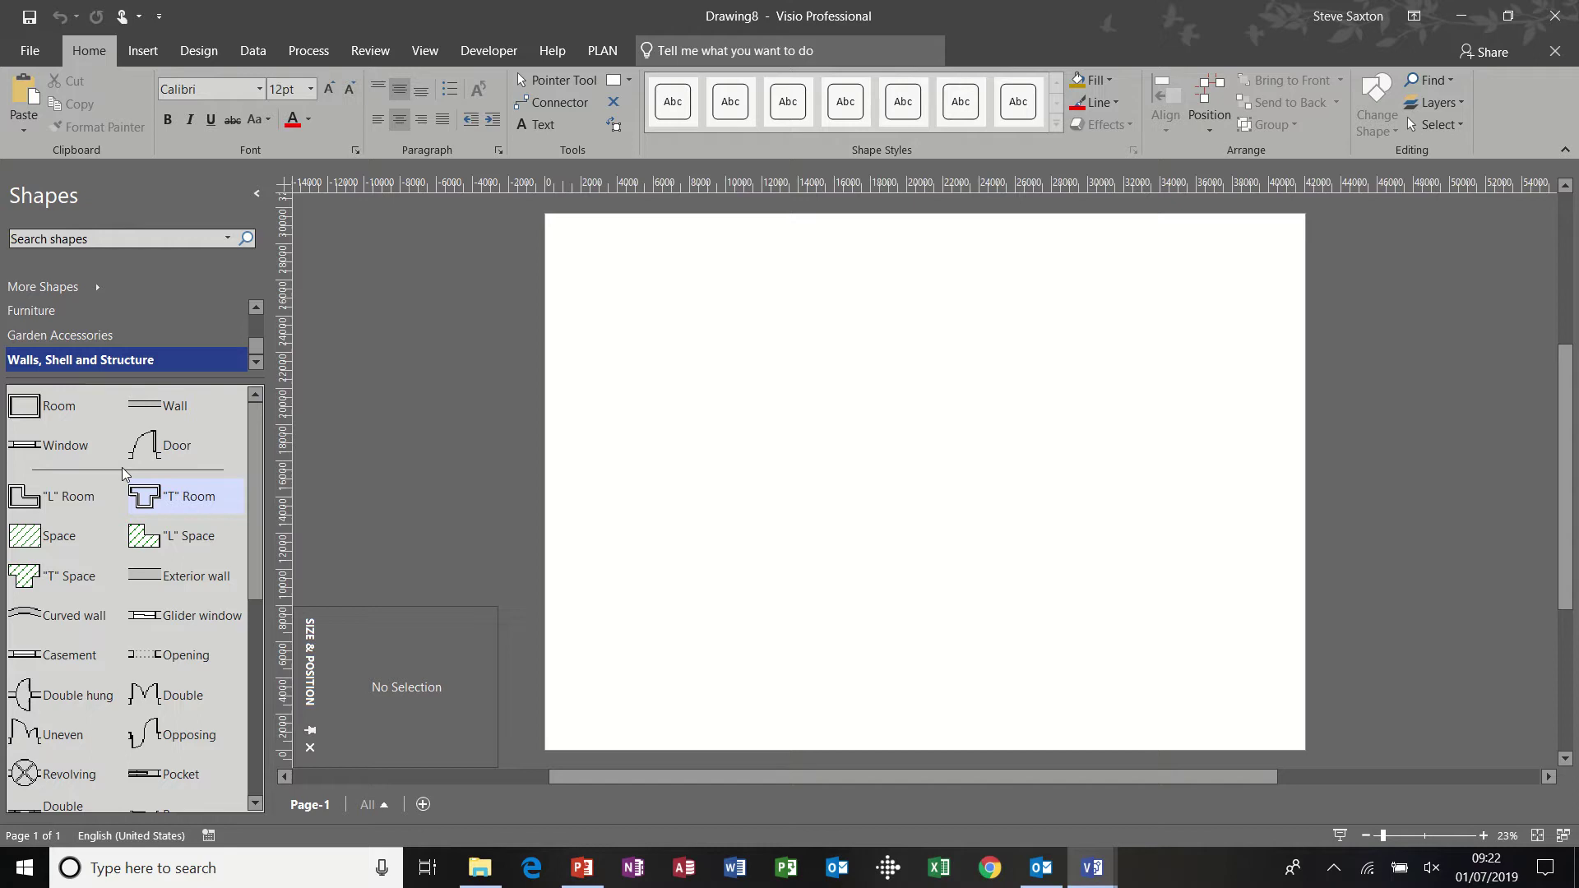
left_click_drag(37, 407, 856, 461)
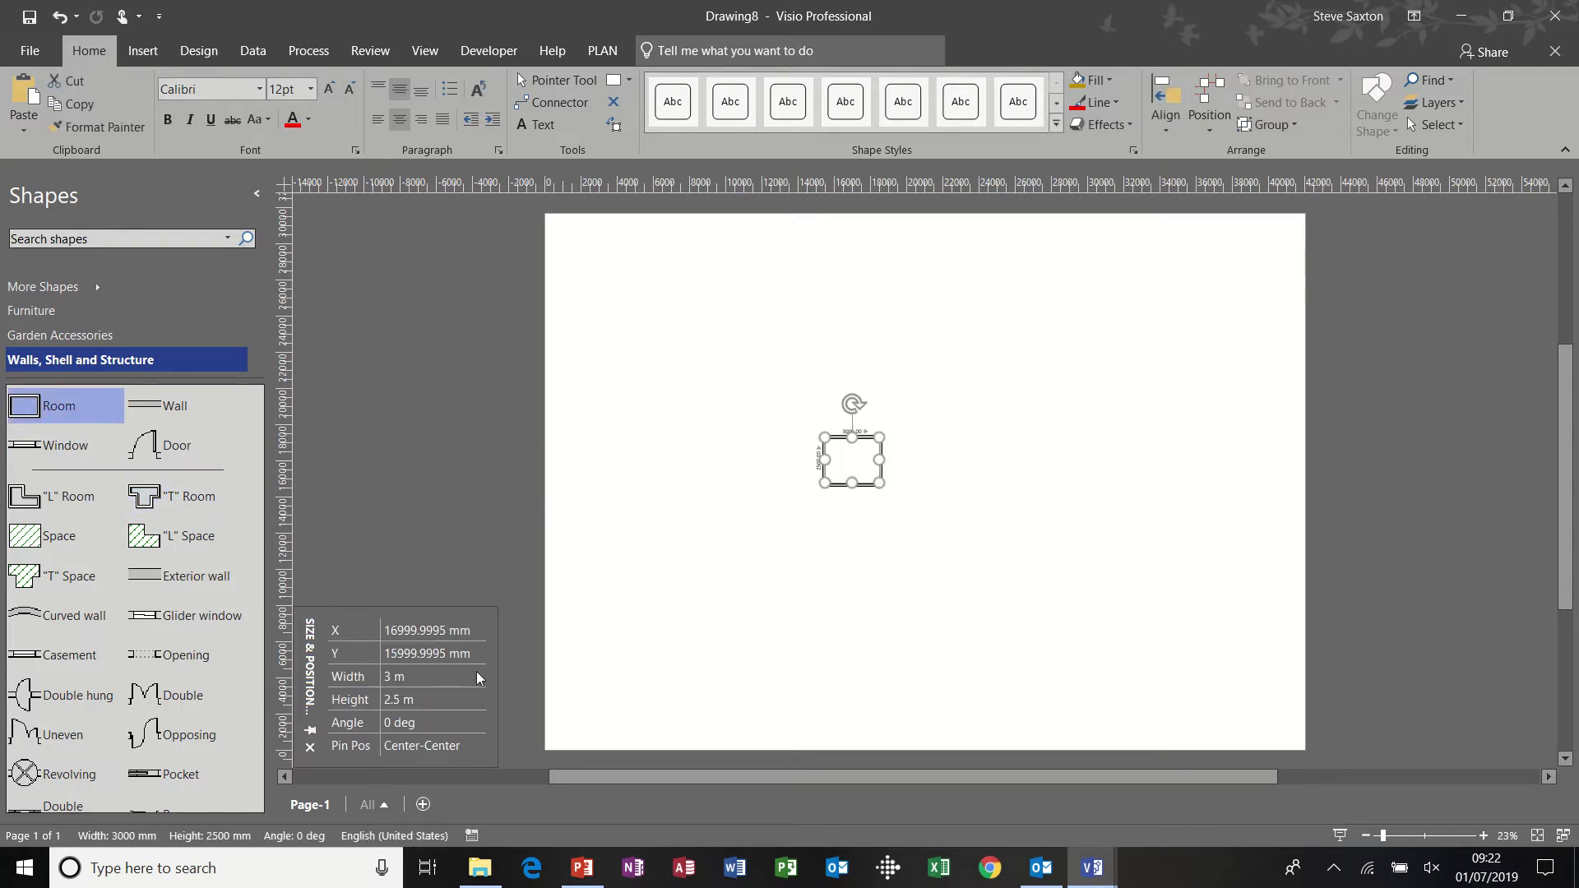
left_click(418, 676)
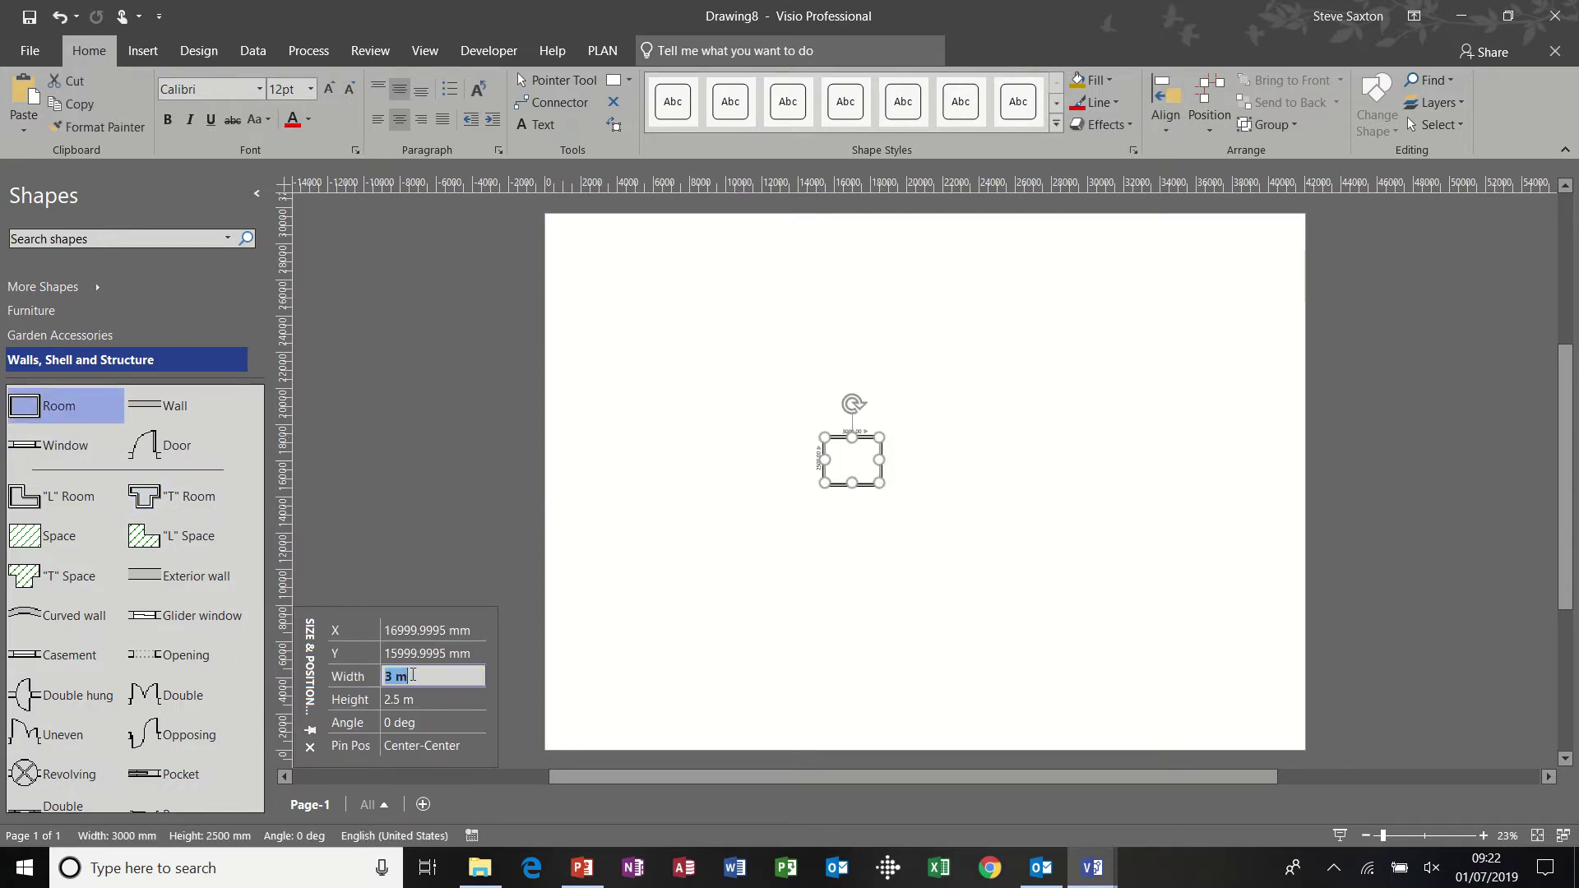
type("7.5m")
left_click(818, 548)
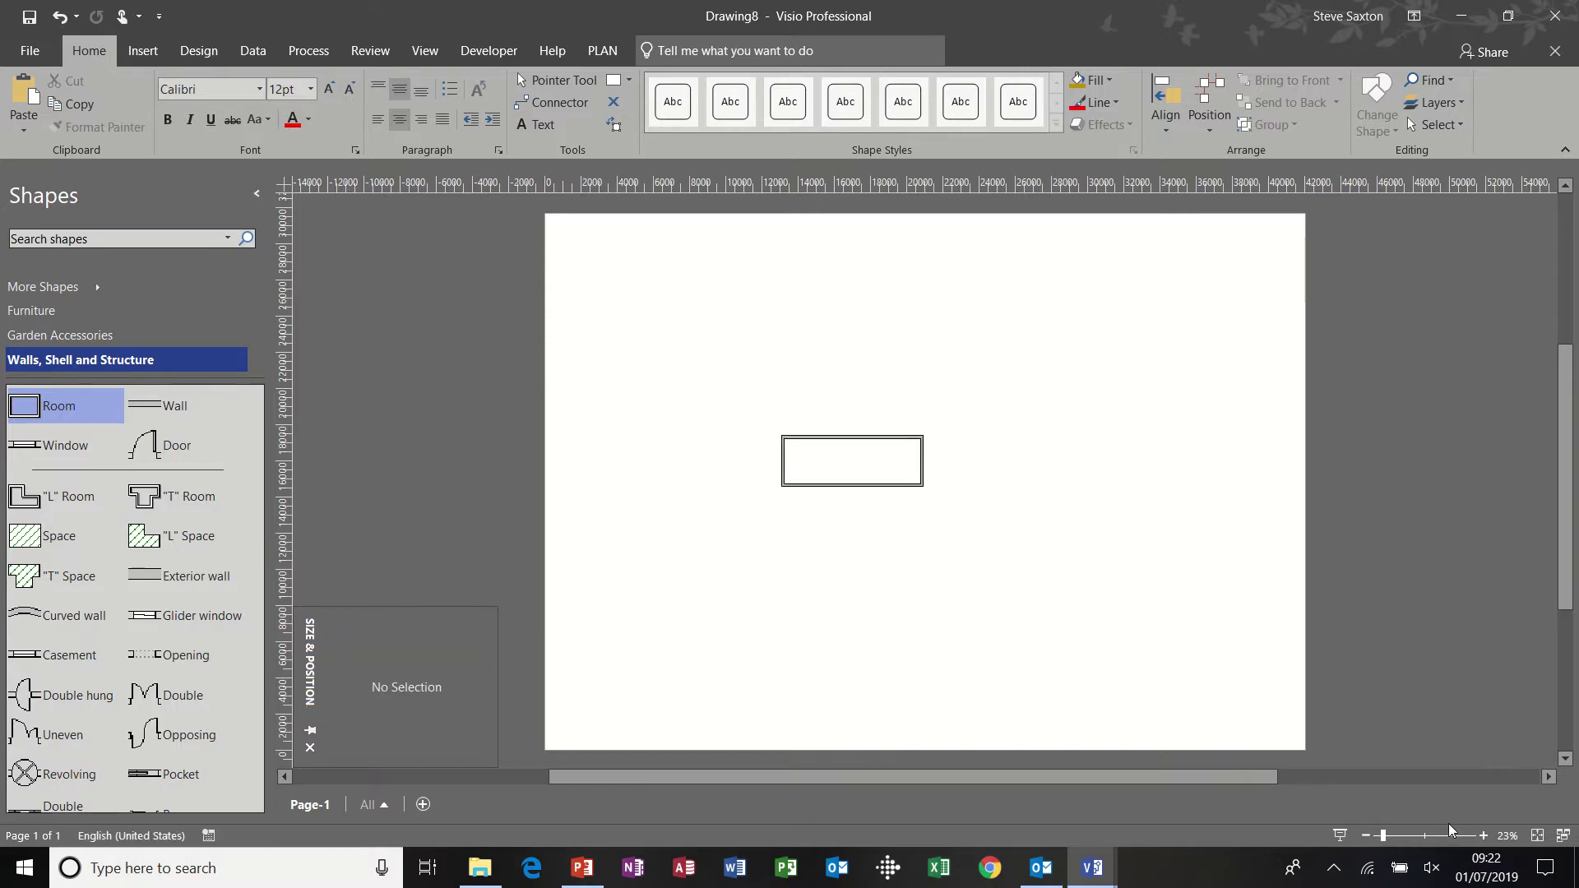
left_click(1483, 836)
left_click(1483, 836)
left_click(1483, 835)
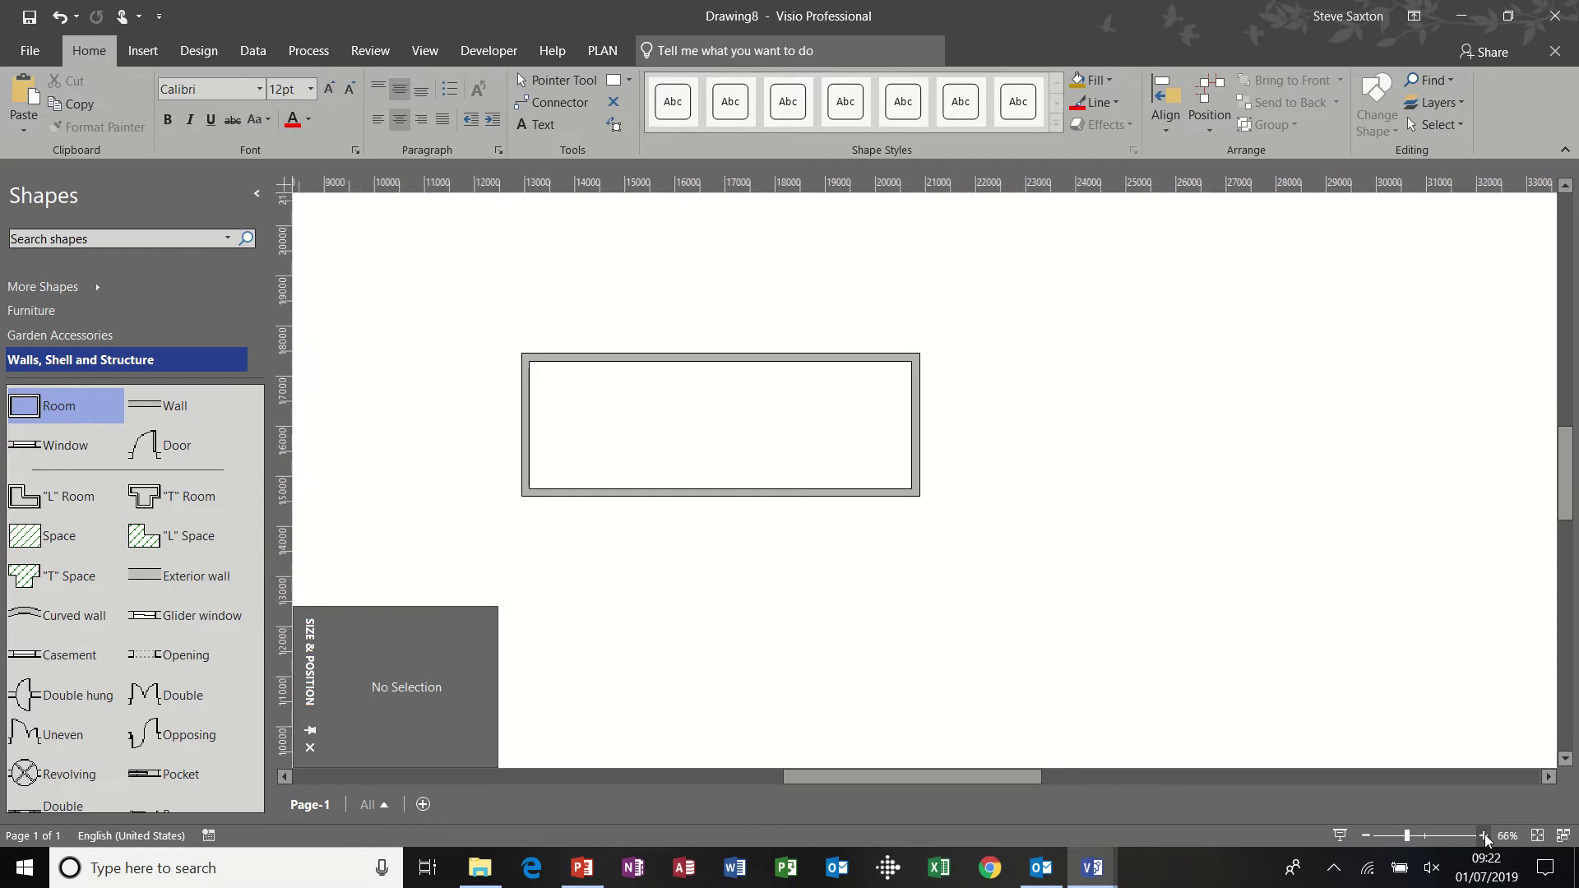
left_click(1484, 835)
left_click(1484, 836)
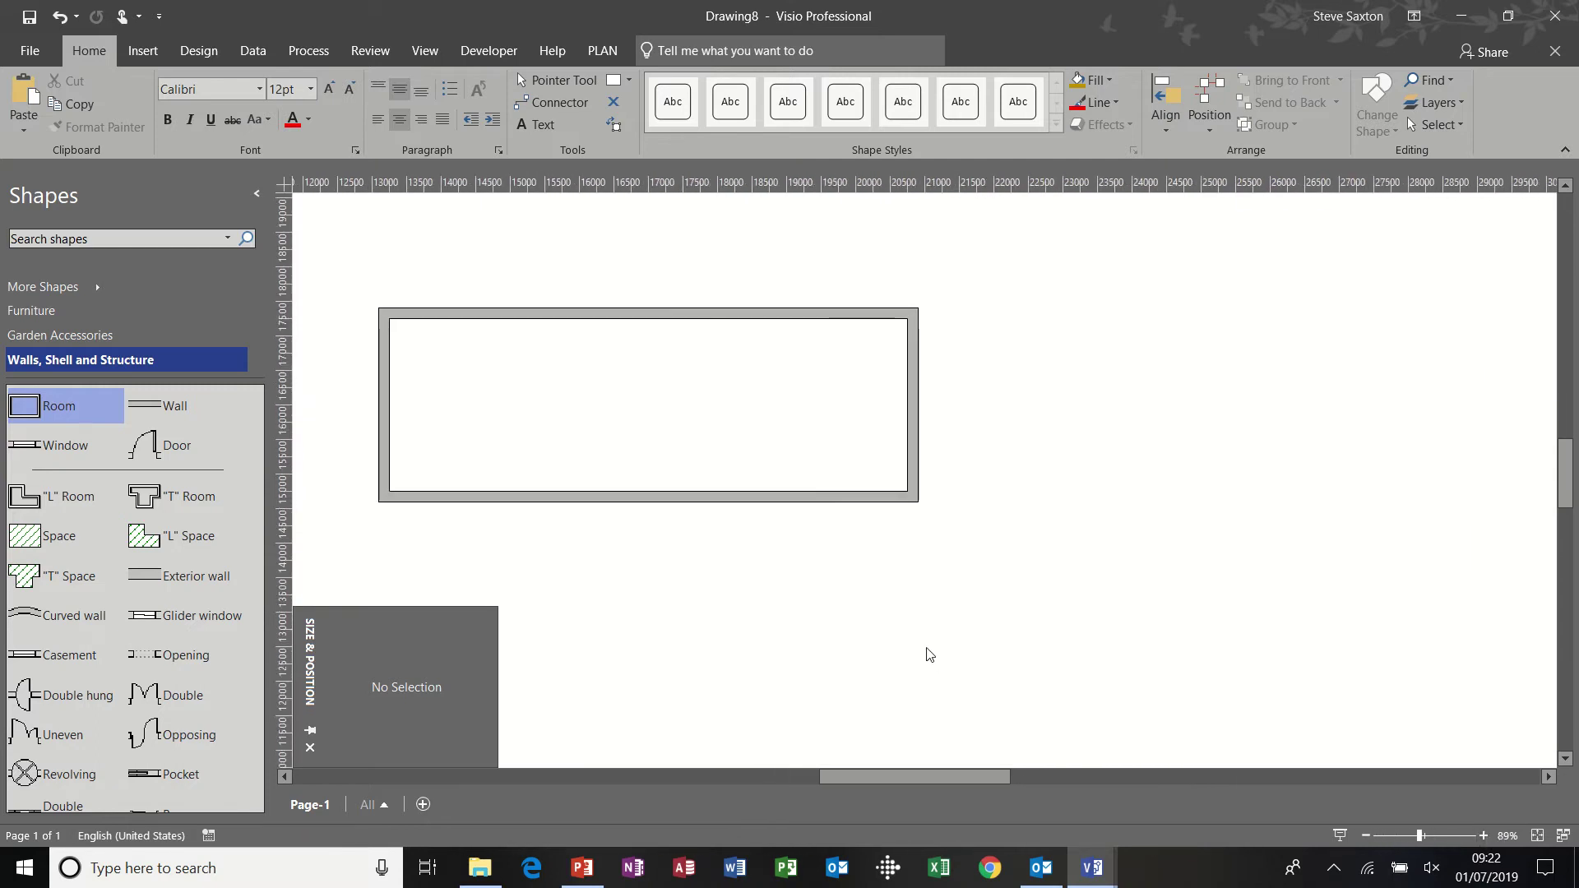
mouse_move(939, 776)
left_mouse_down()
mouse_move(880, 776)
mouse_move(893, 778)
left_mouse_up()
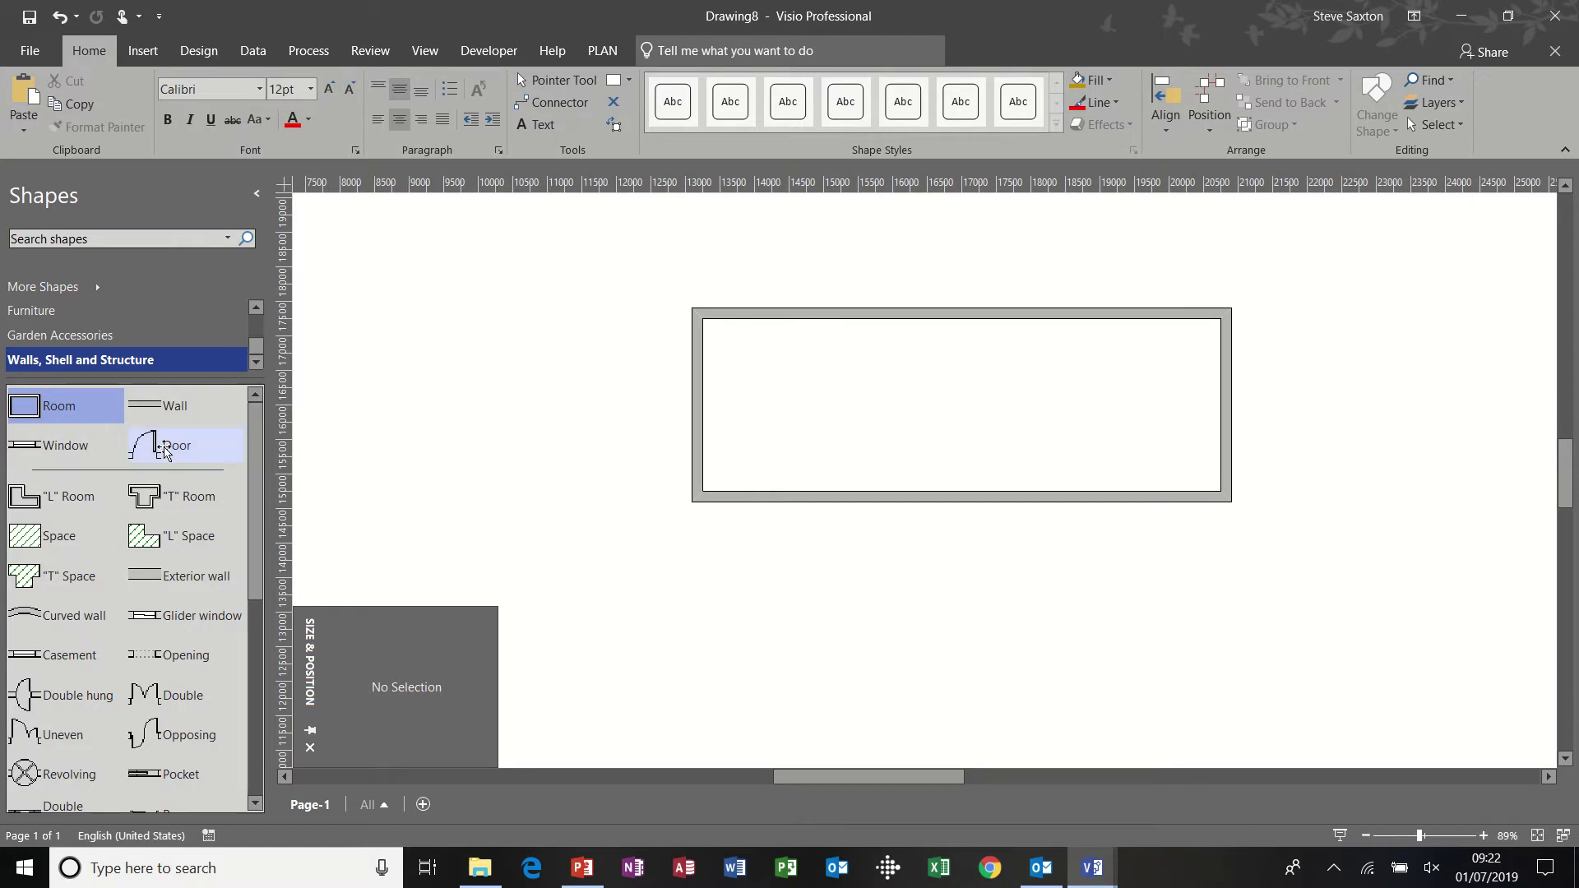
- Place a 900 mm door in the left wall near the bottom, keeping its original swing
left_click_drag(148, 445, 704, 445)
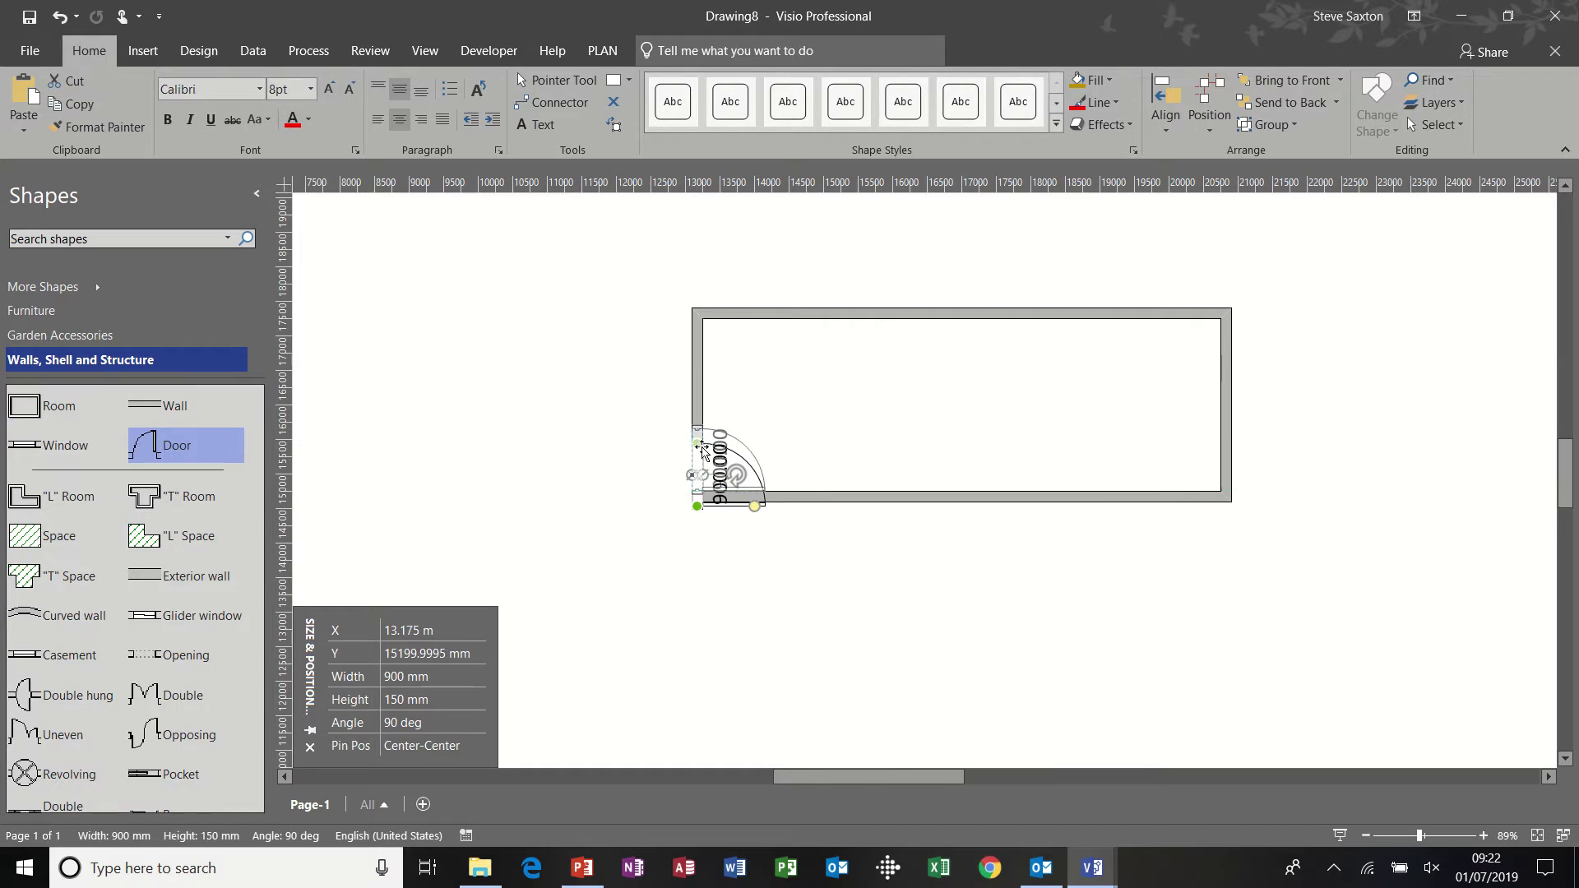
left_click(1211, 130)
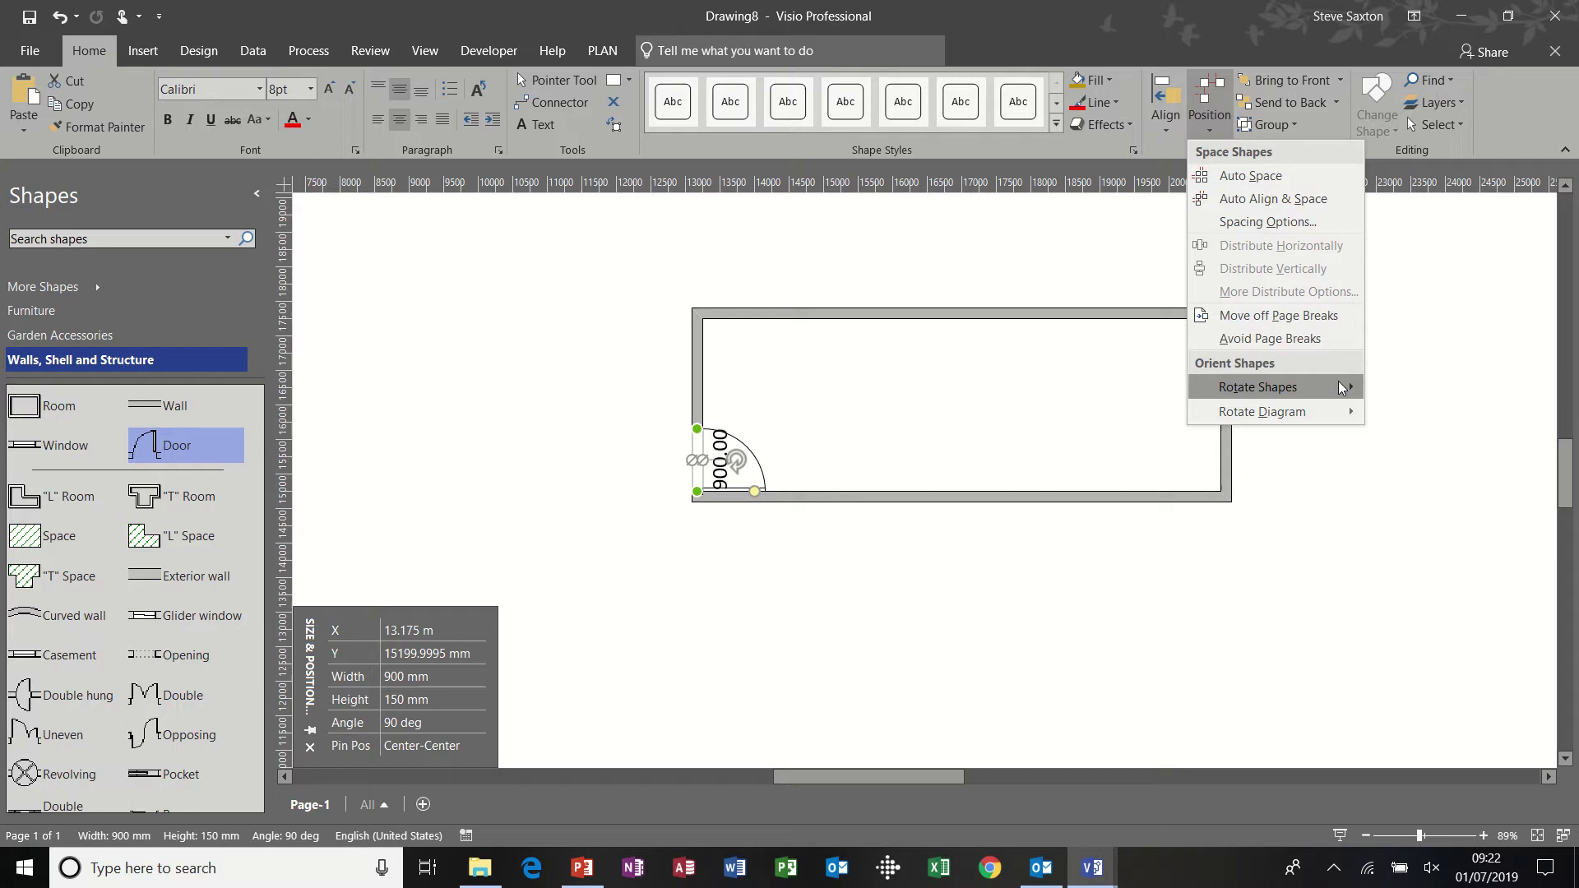
mouse_move(1339, 383)
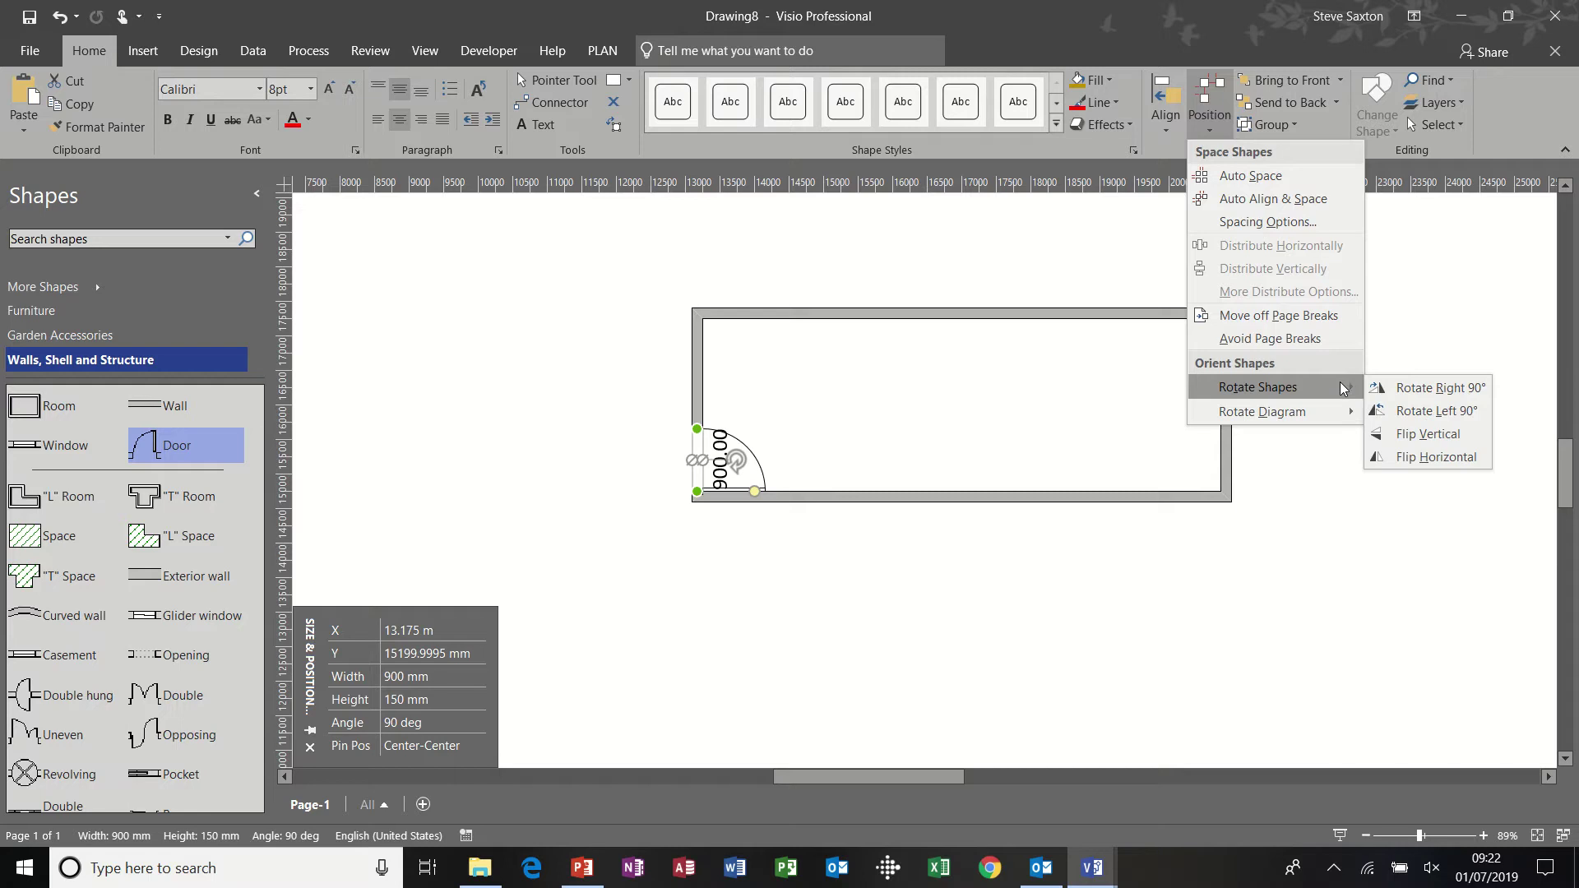
left_click(1403, 435)
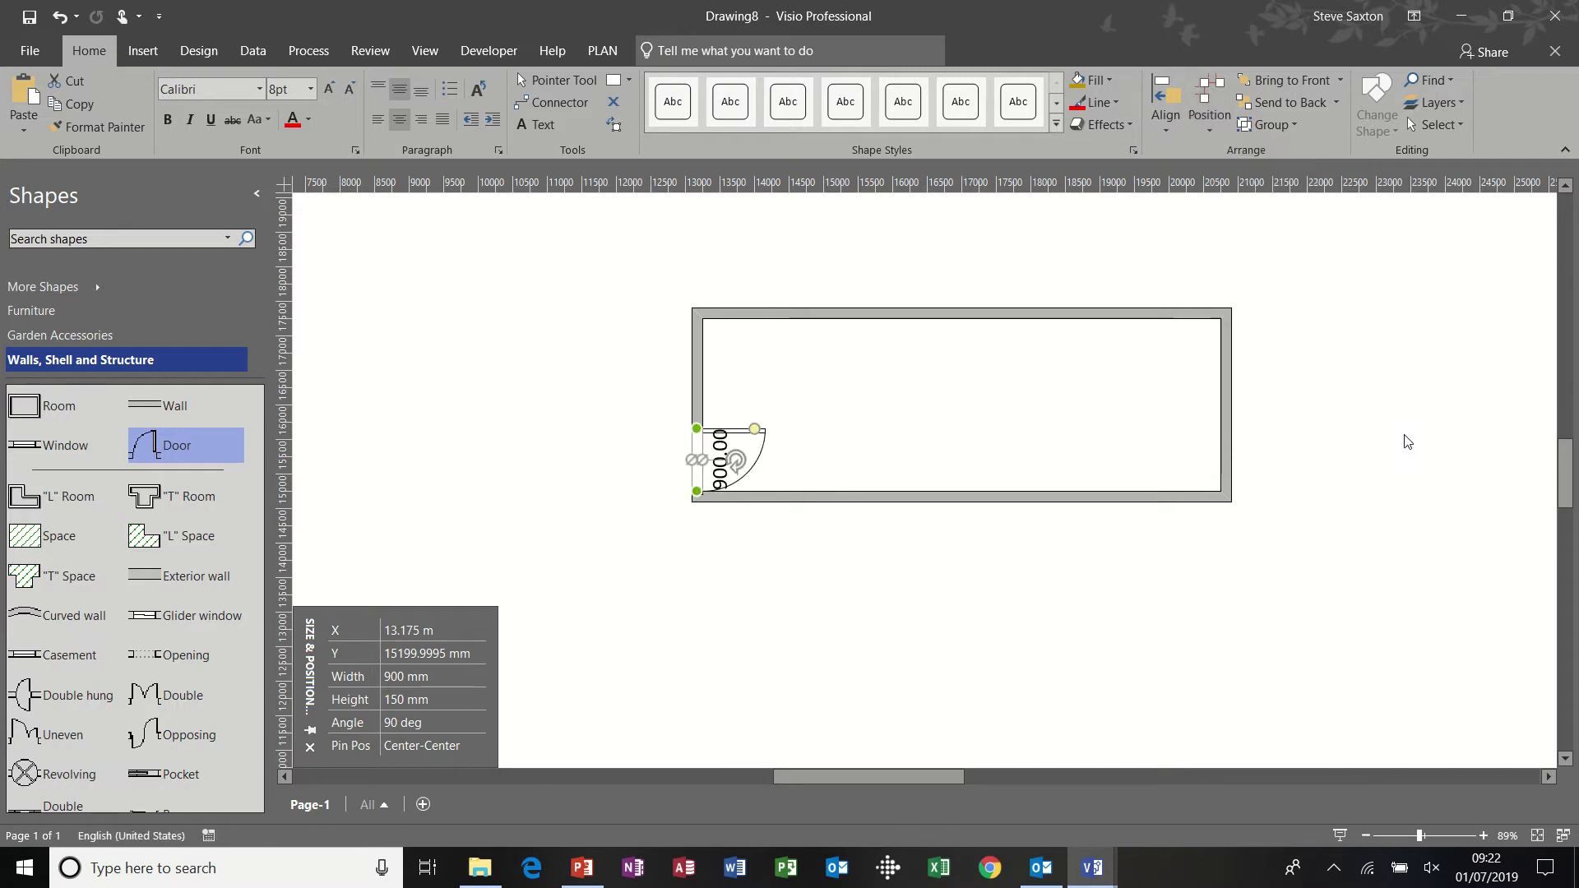
left_click(1212, 125)
mouse_move(1339, 388)
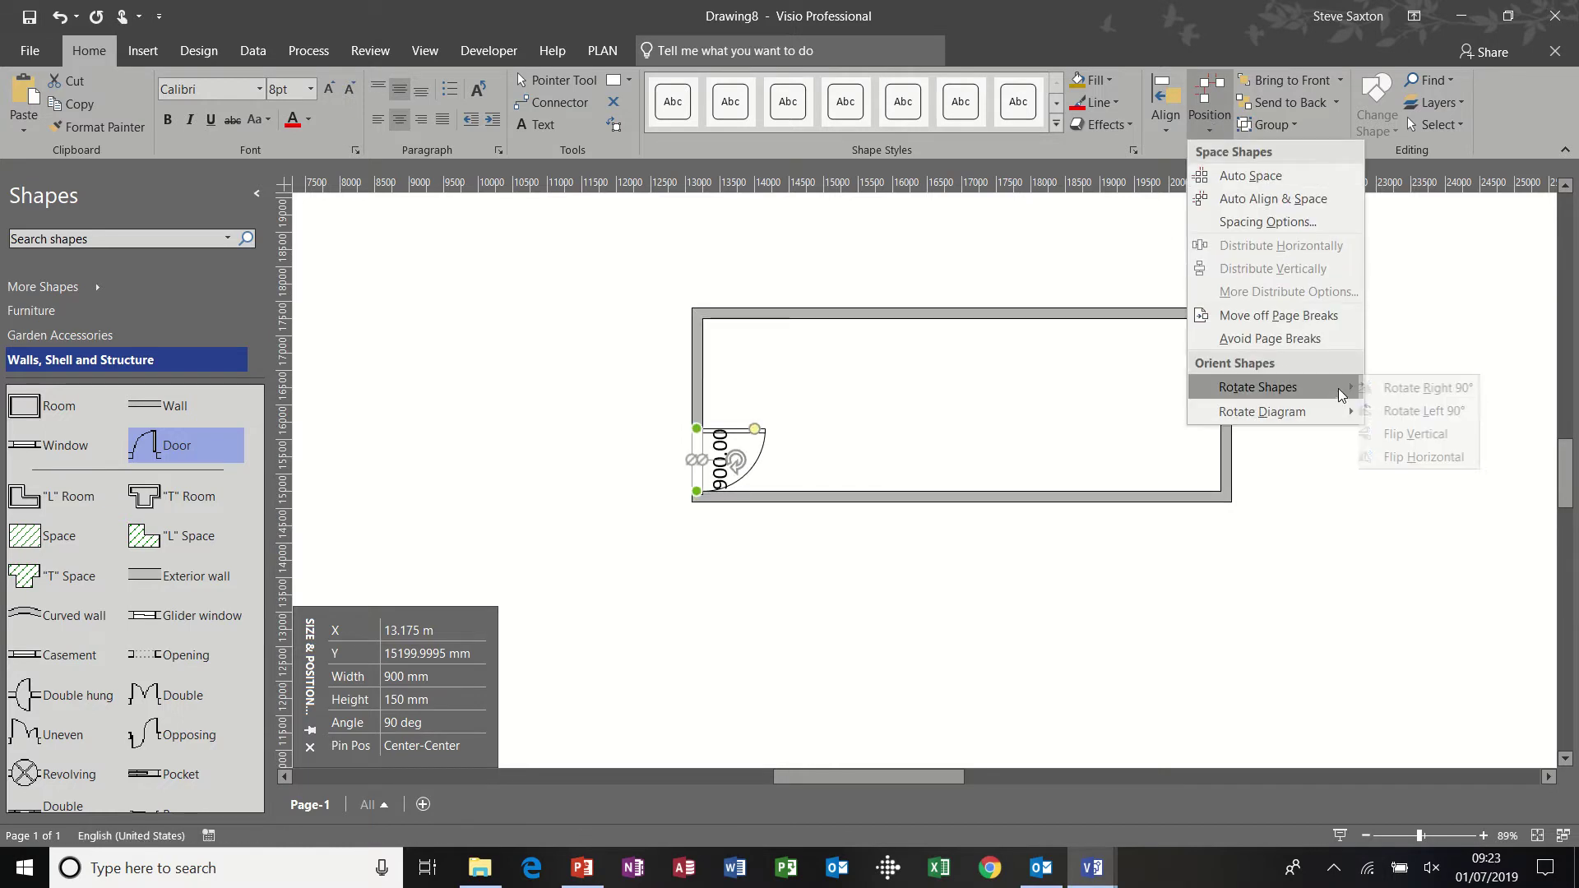
left_click(1408, 428)
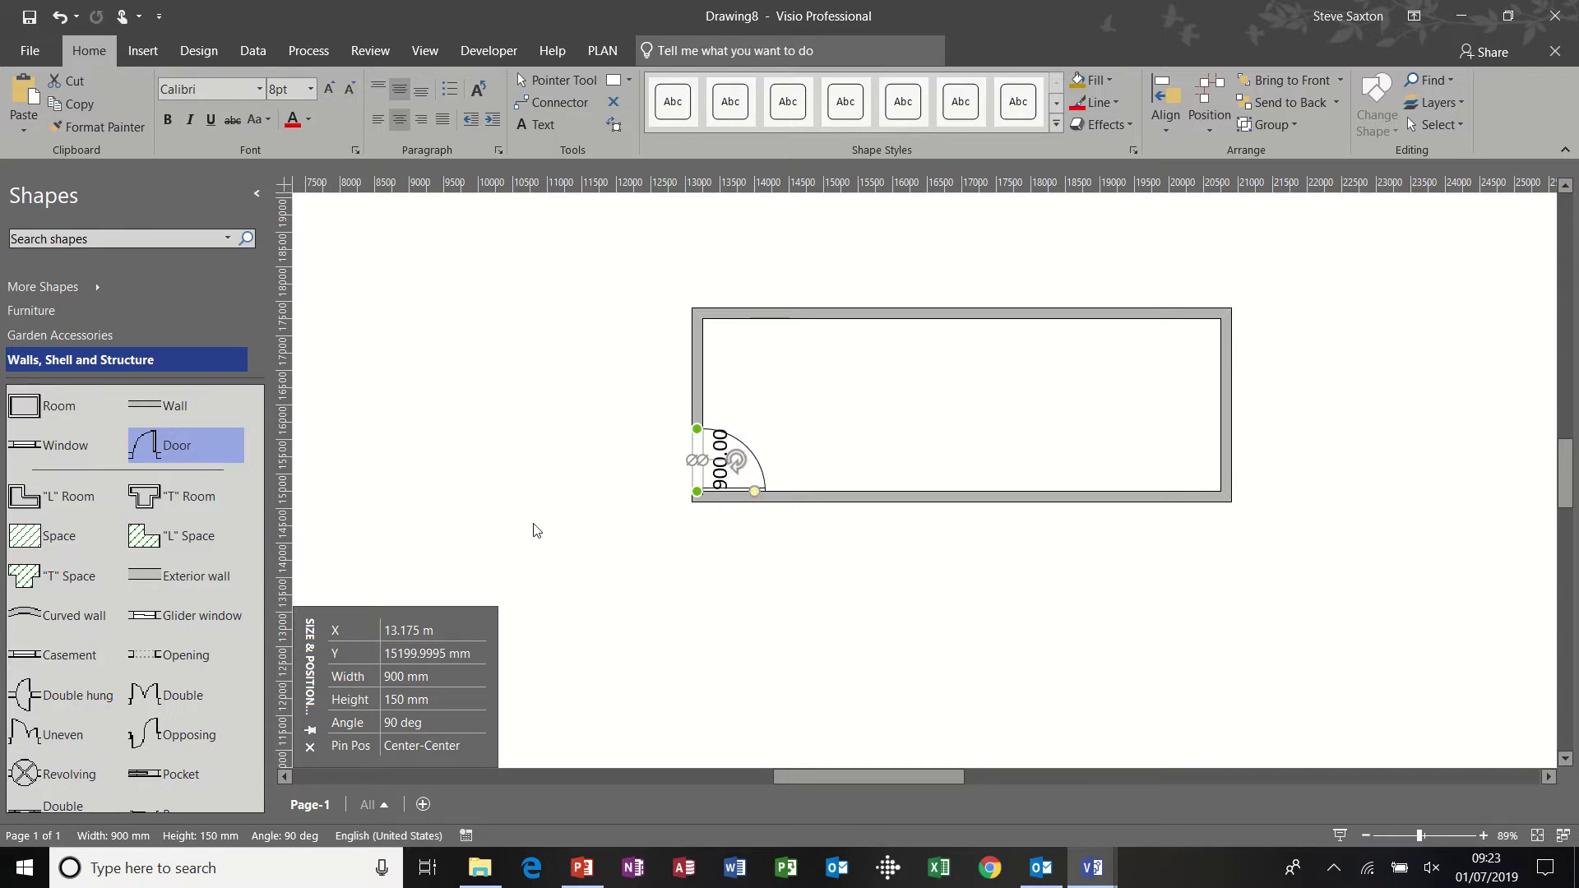
- Add a second door in the top wall near the left end, flipped horizontally
left_click_drag(164, 448, 776, 312)
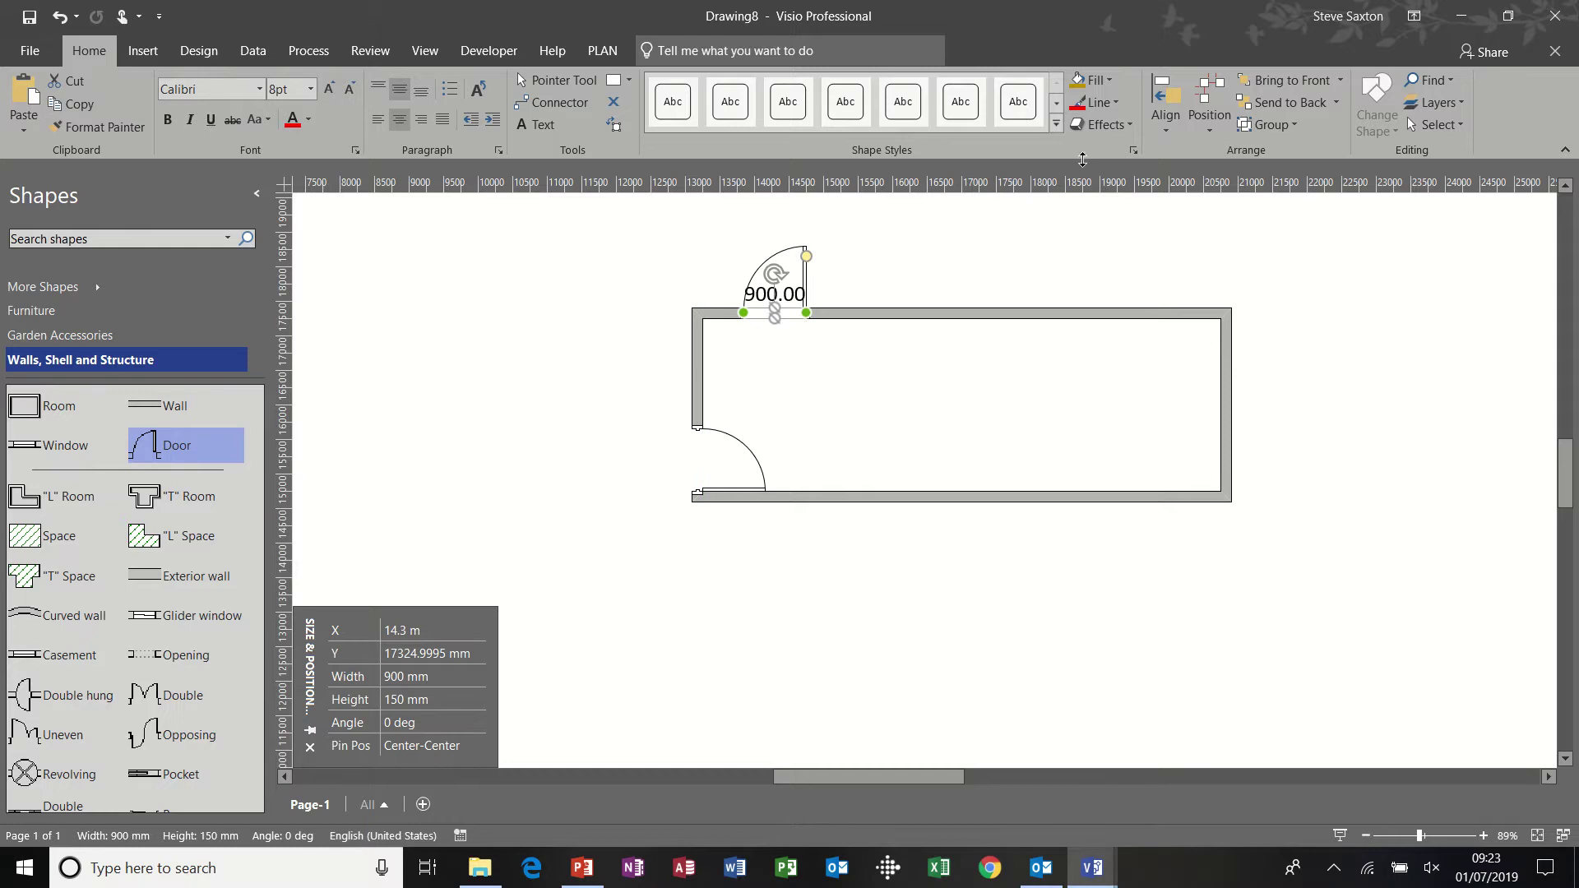
left_click(1212, 129)
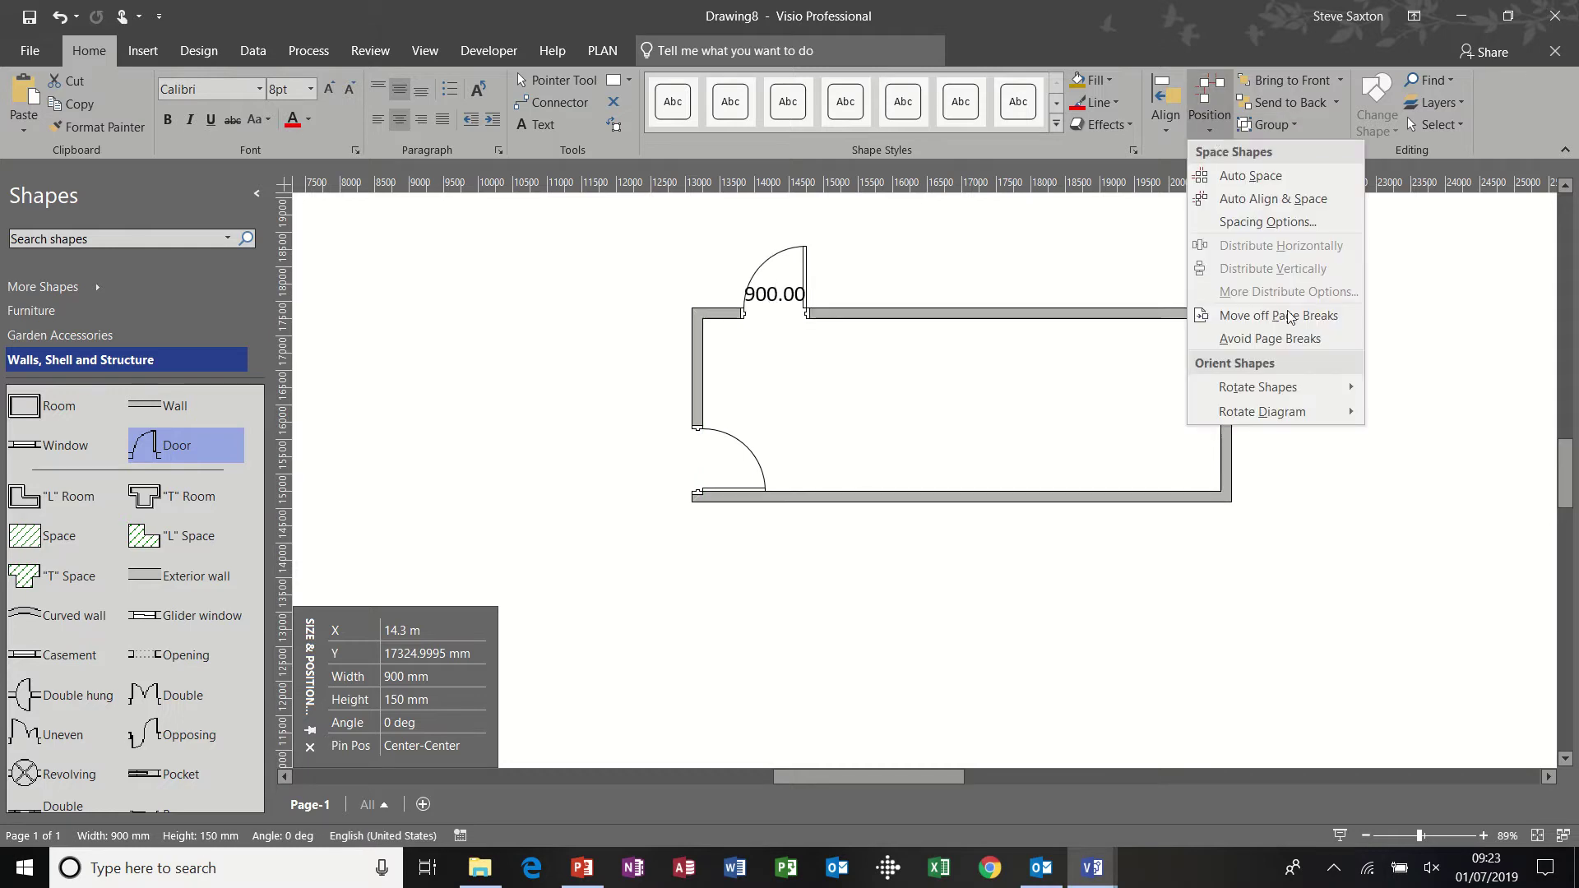
mouse_move(1319, 383)
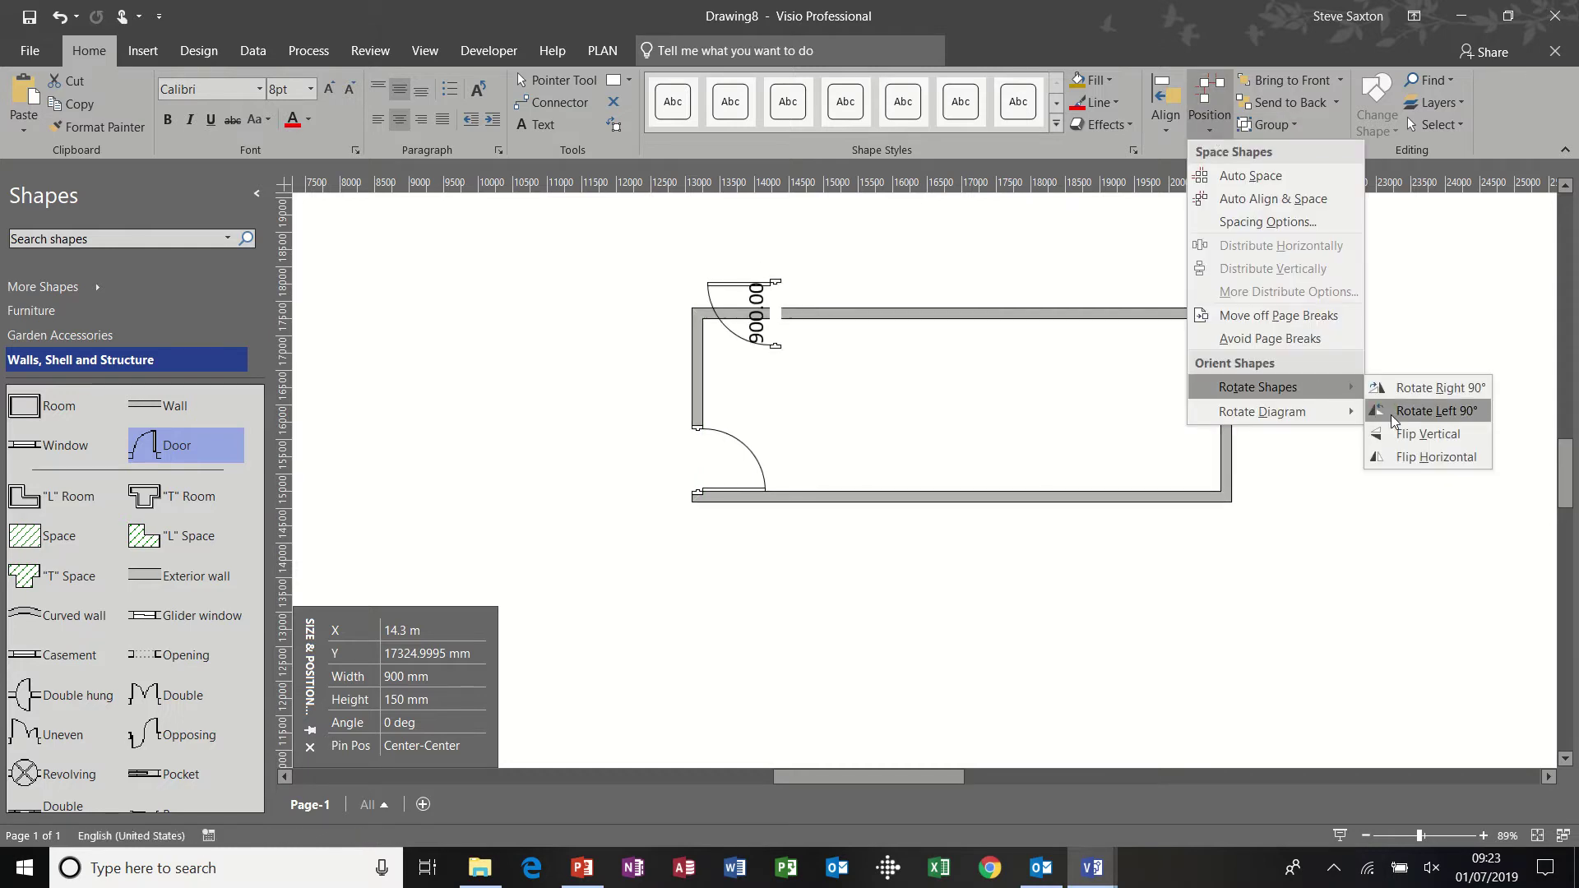
left_click(1412, 456)
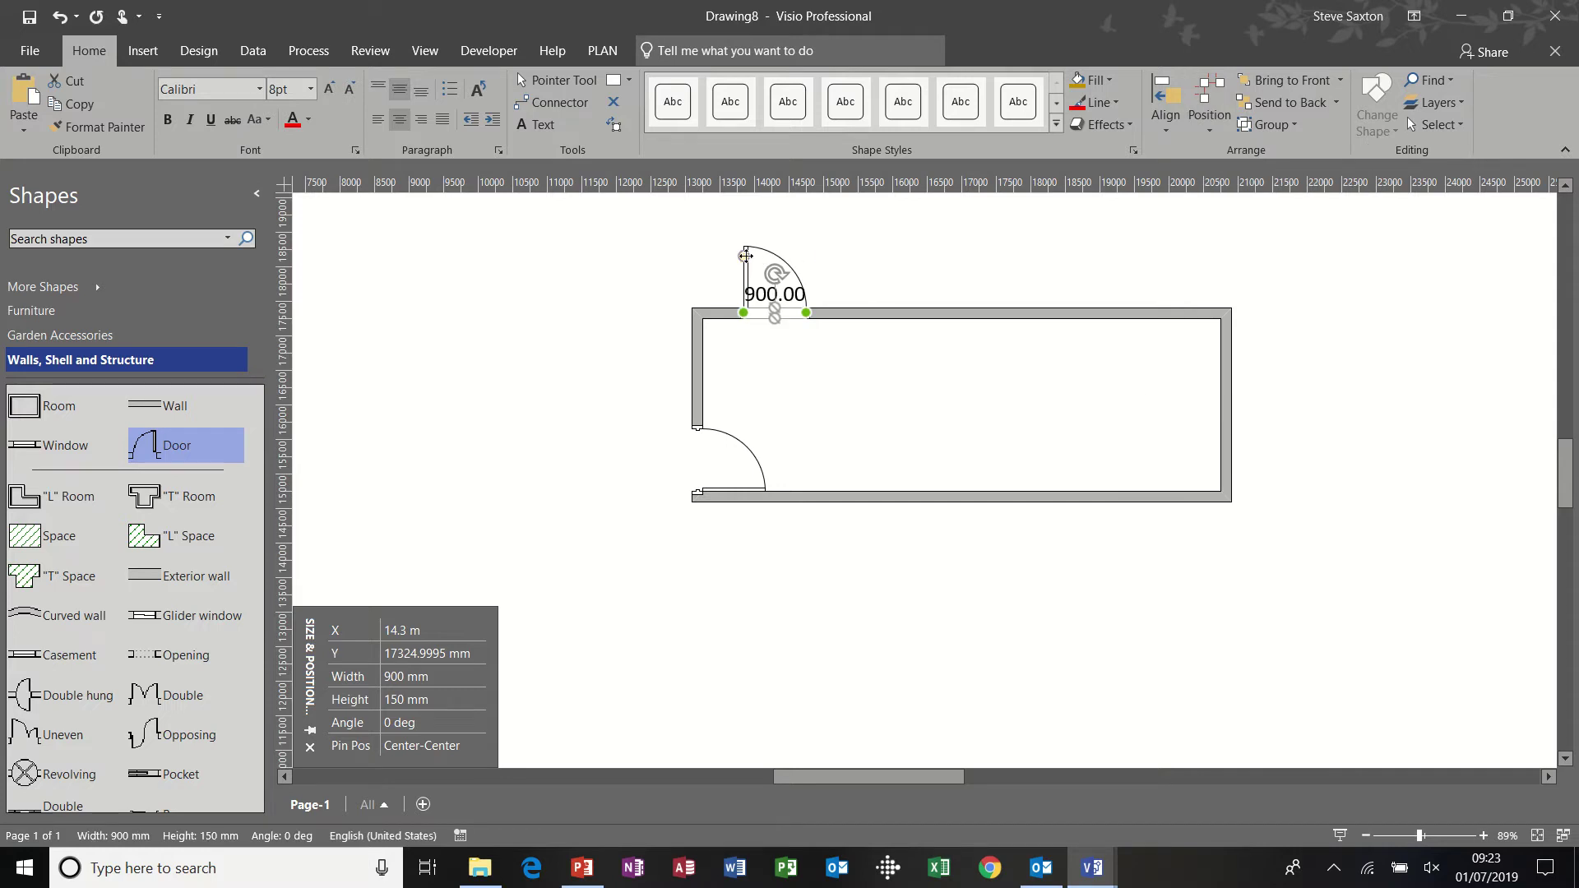
left_click_drag(754, 258, 746, 267)
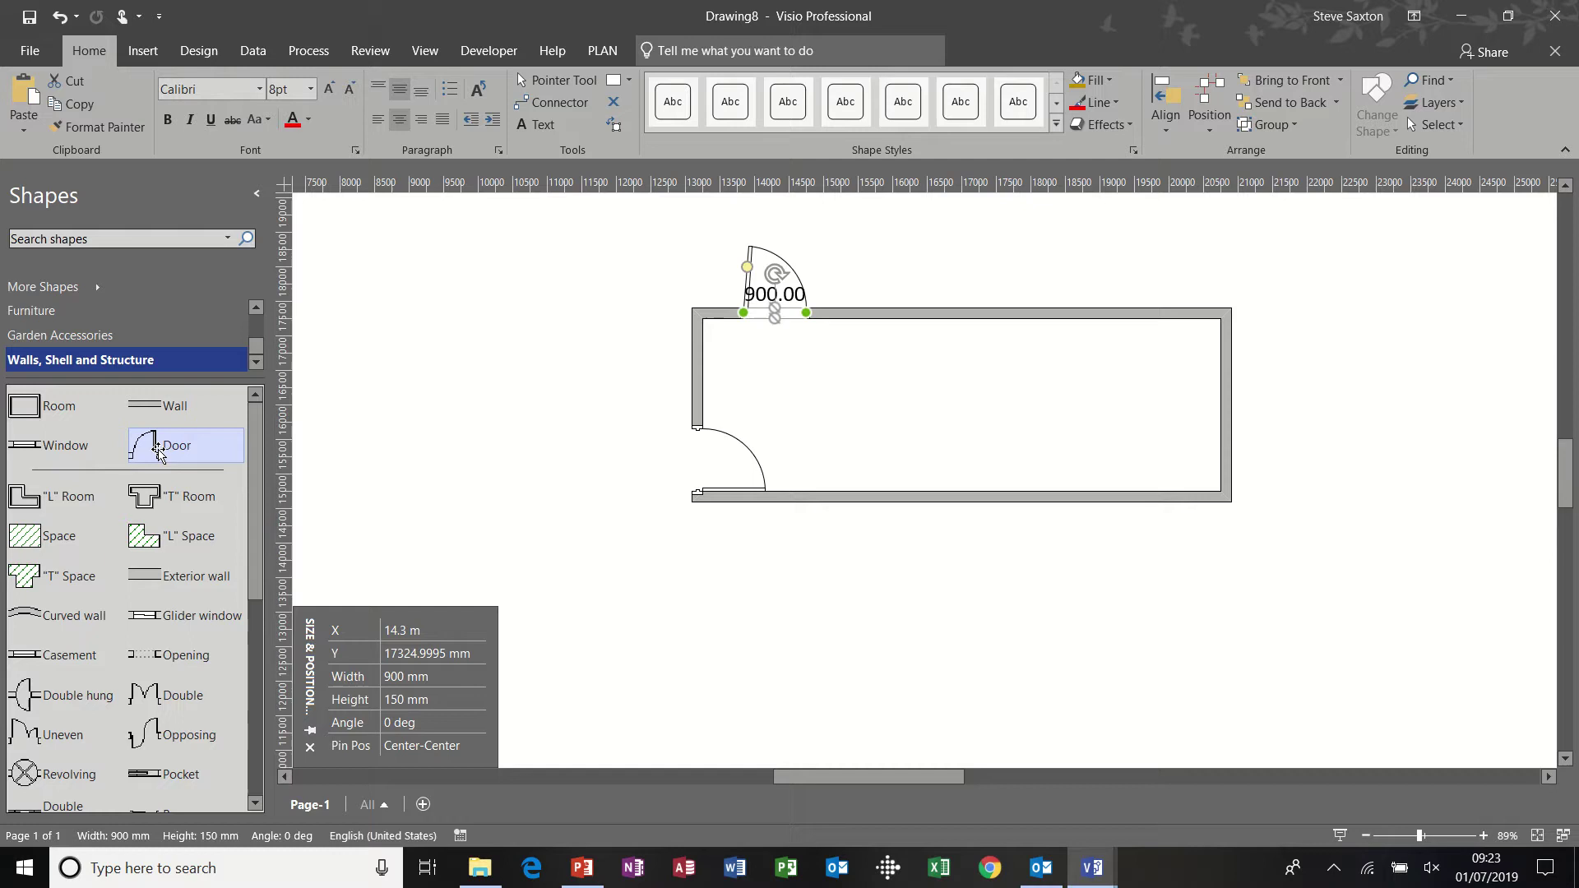
- Add an interior partition wall running from the top wall straight down to the bottom wall
left_click_drag(150, 406, 871, 385)
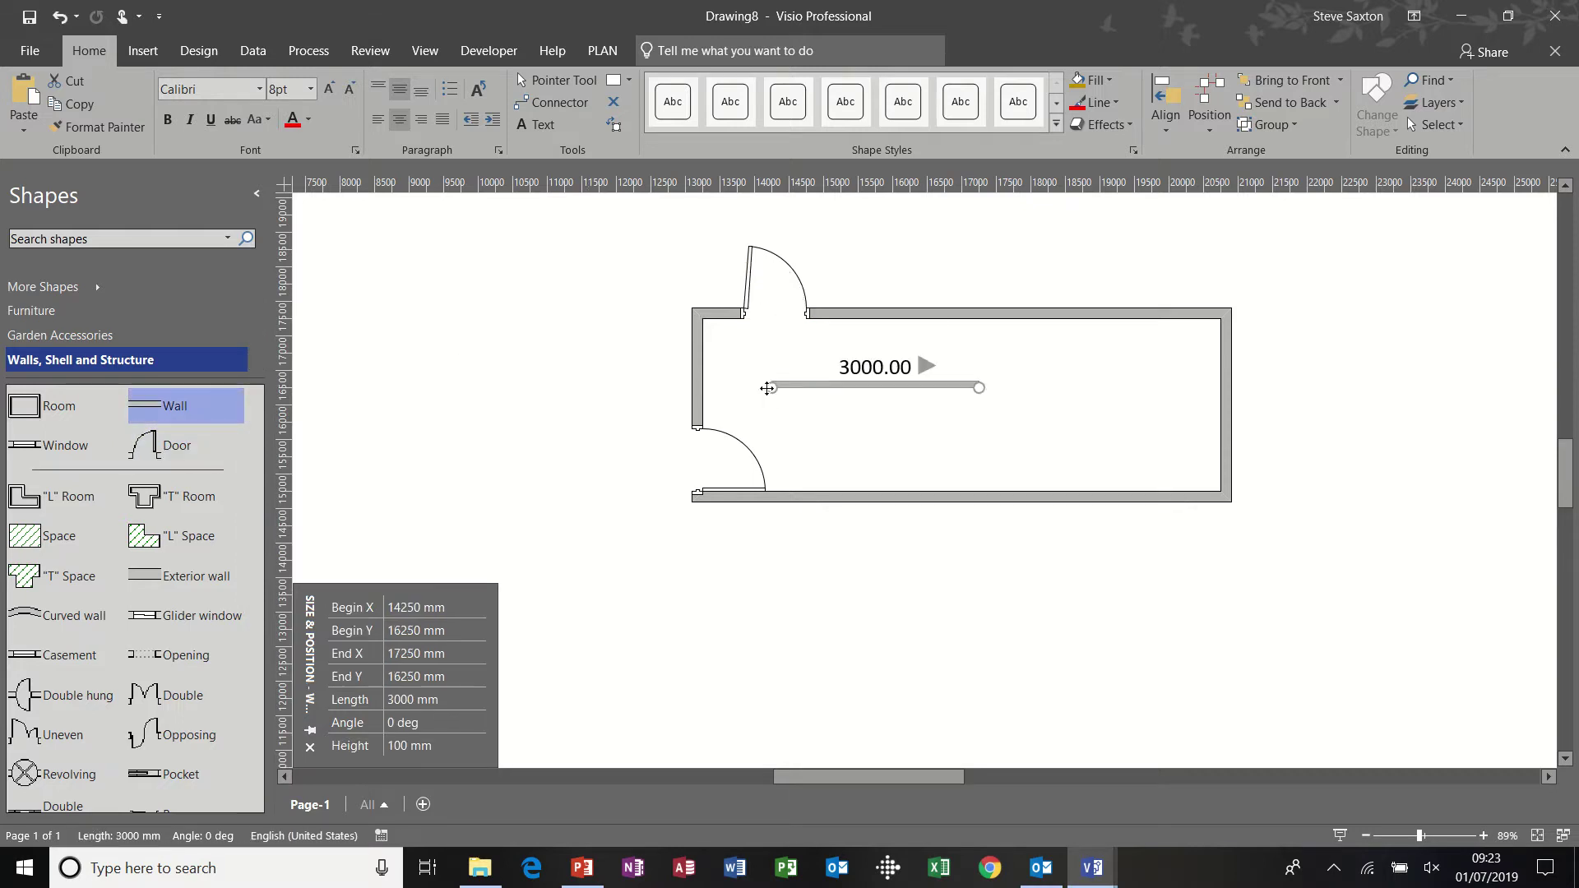
left_click_drag(763, 387, 863, 318)
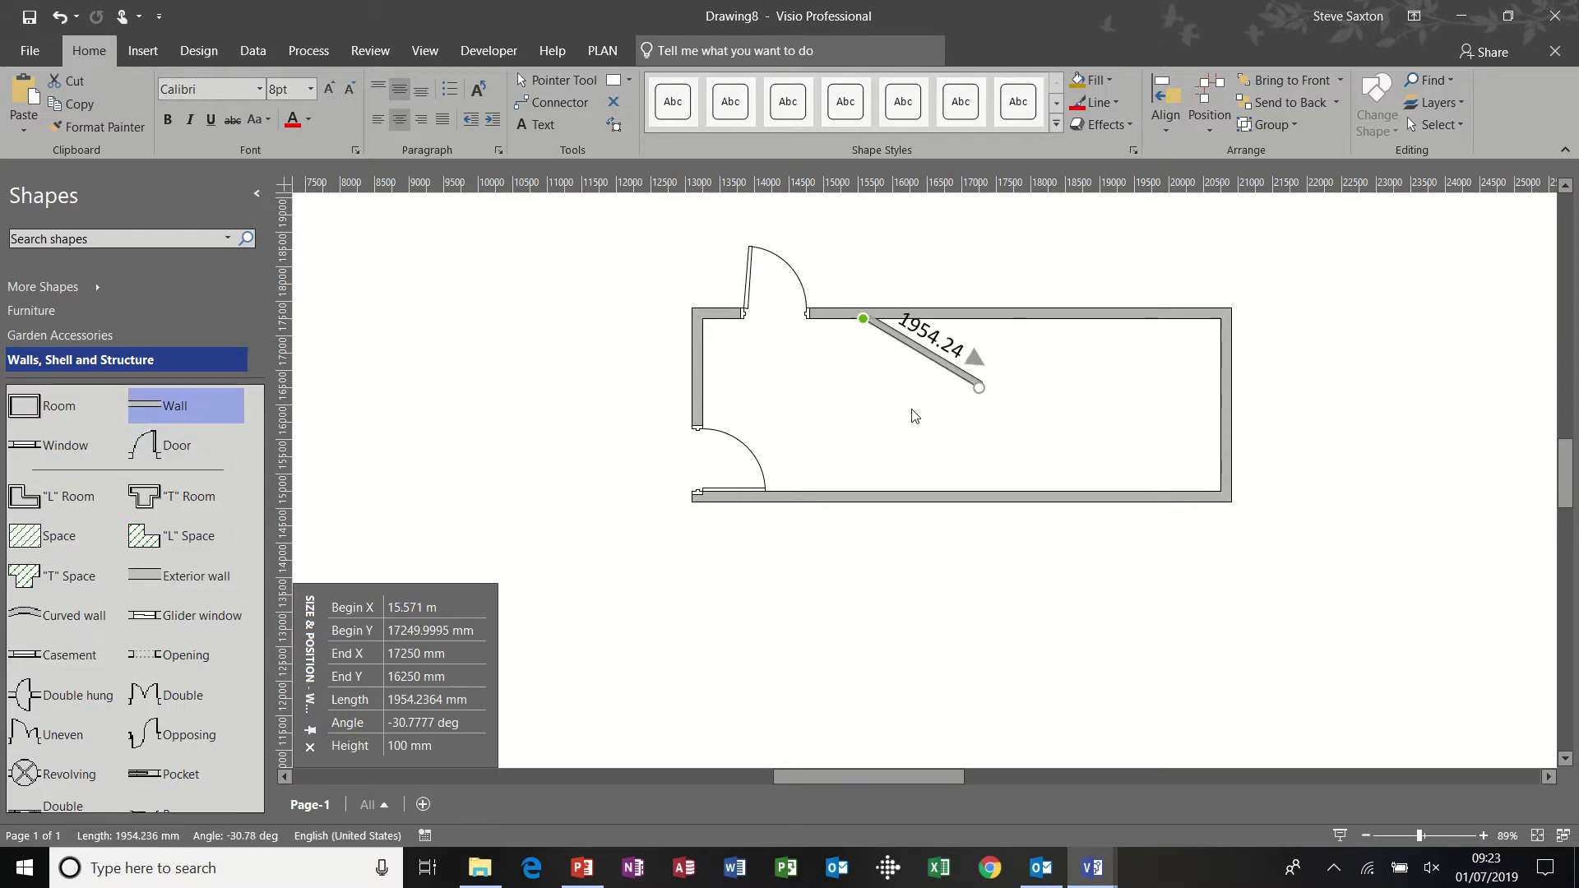
left_click_drag(977, 388, 863, 492)
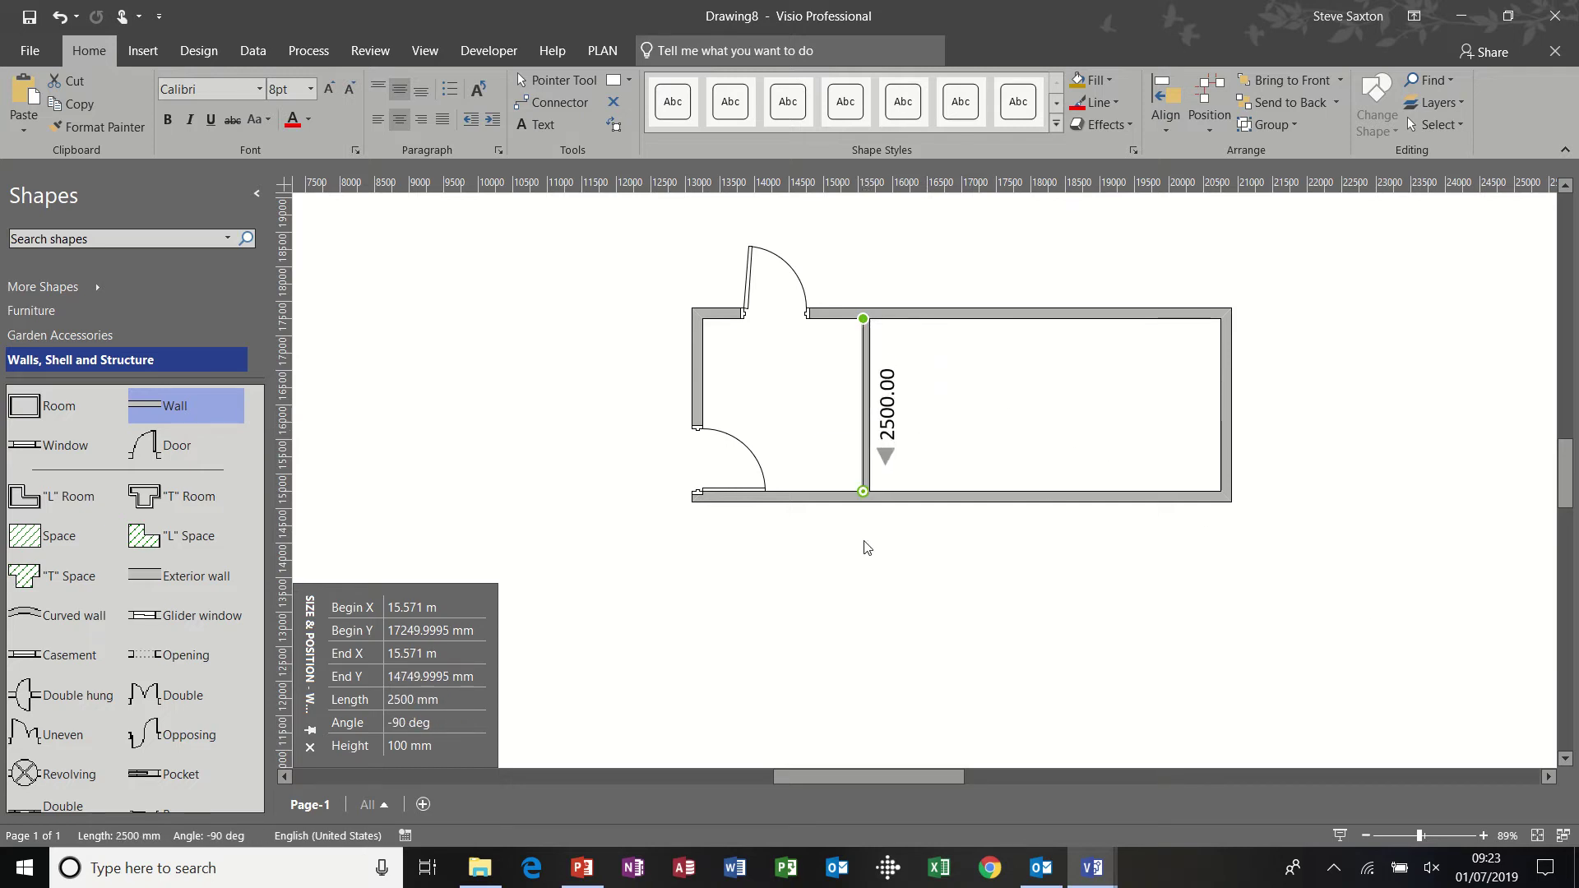
left_click(868, 549)
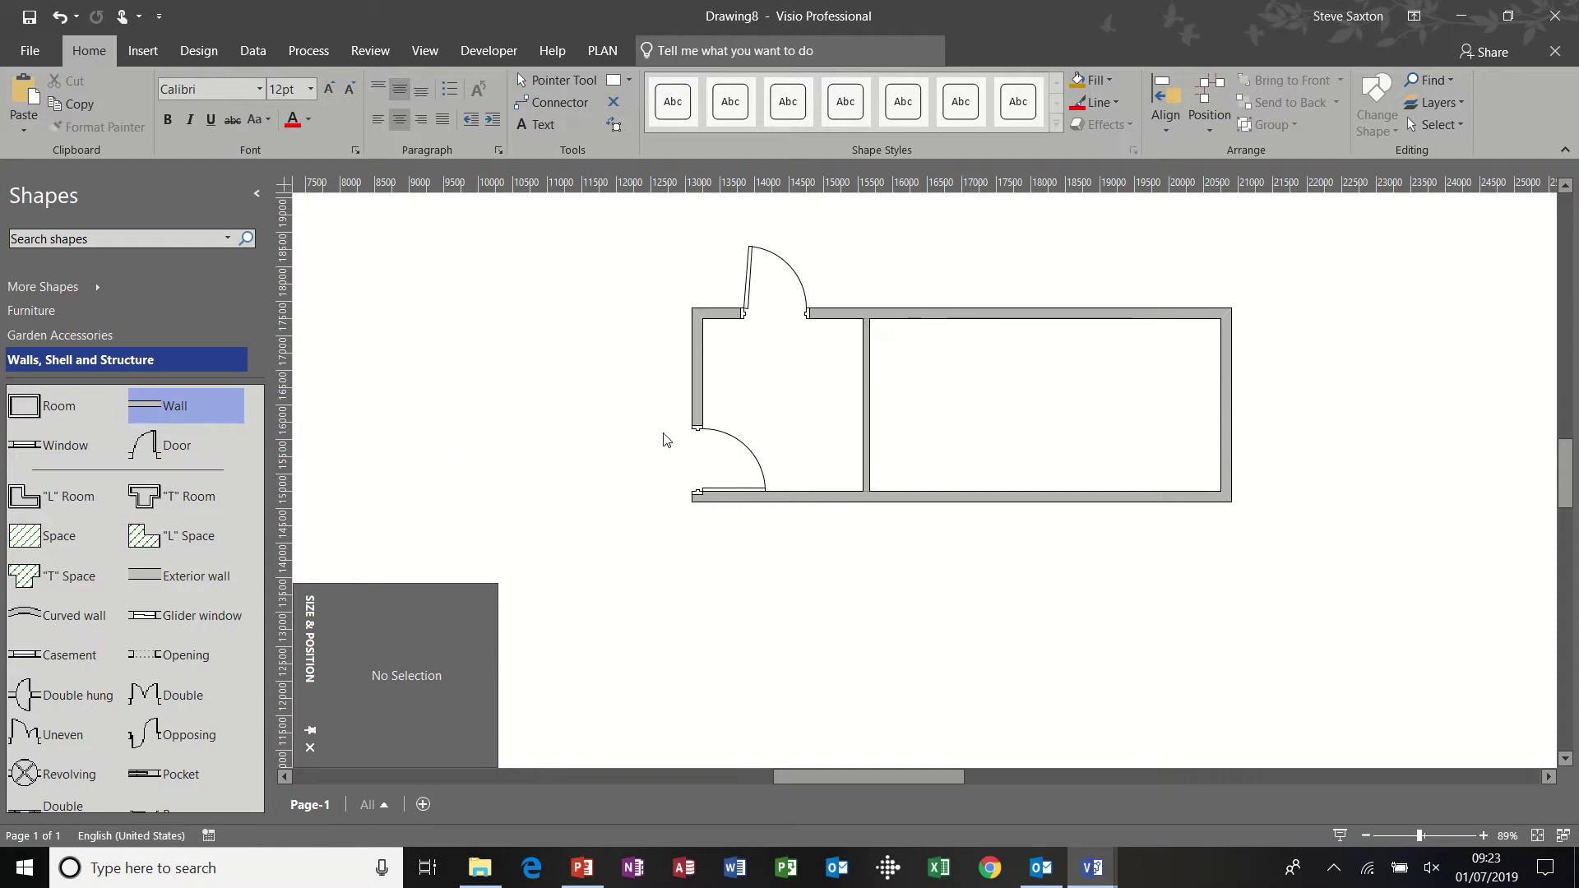
- Put a door in the partition, flip it horizontally, rotate it 90° left, and leave its leaf partly open
left_click_drag(144, 445, 866, 461)
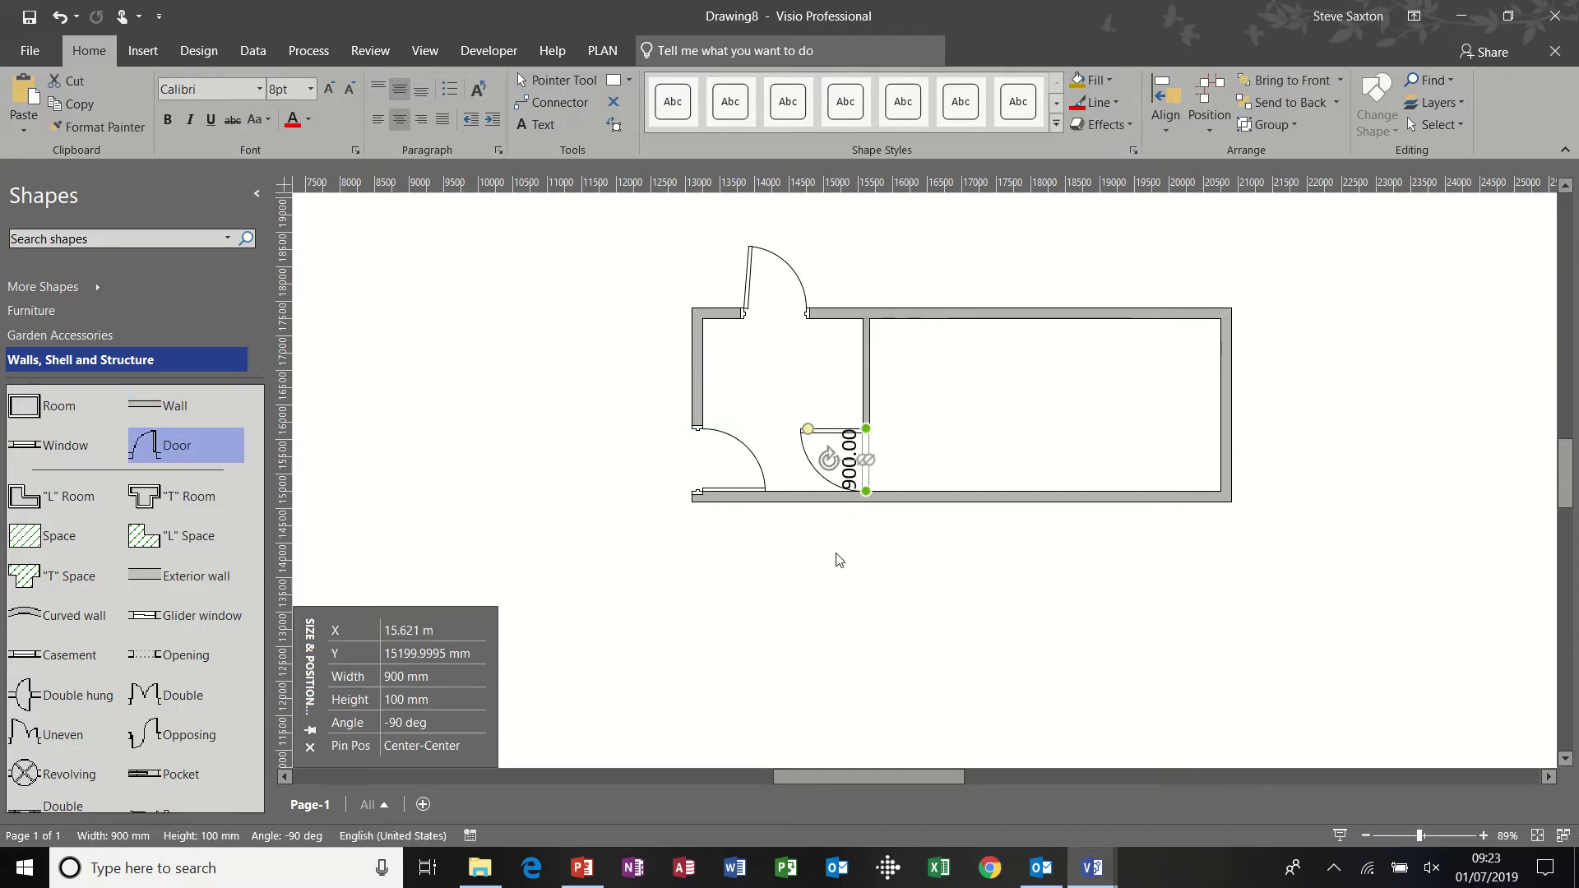
left_click(1212, 134)
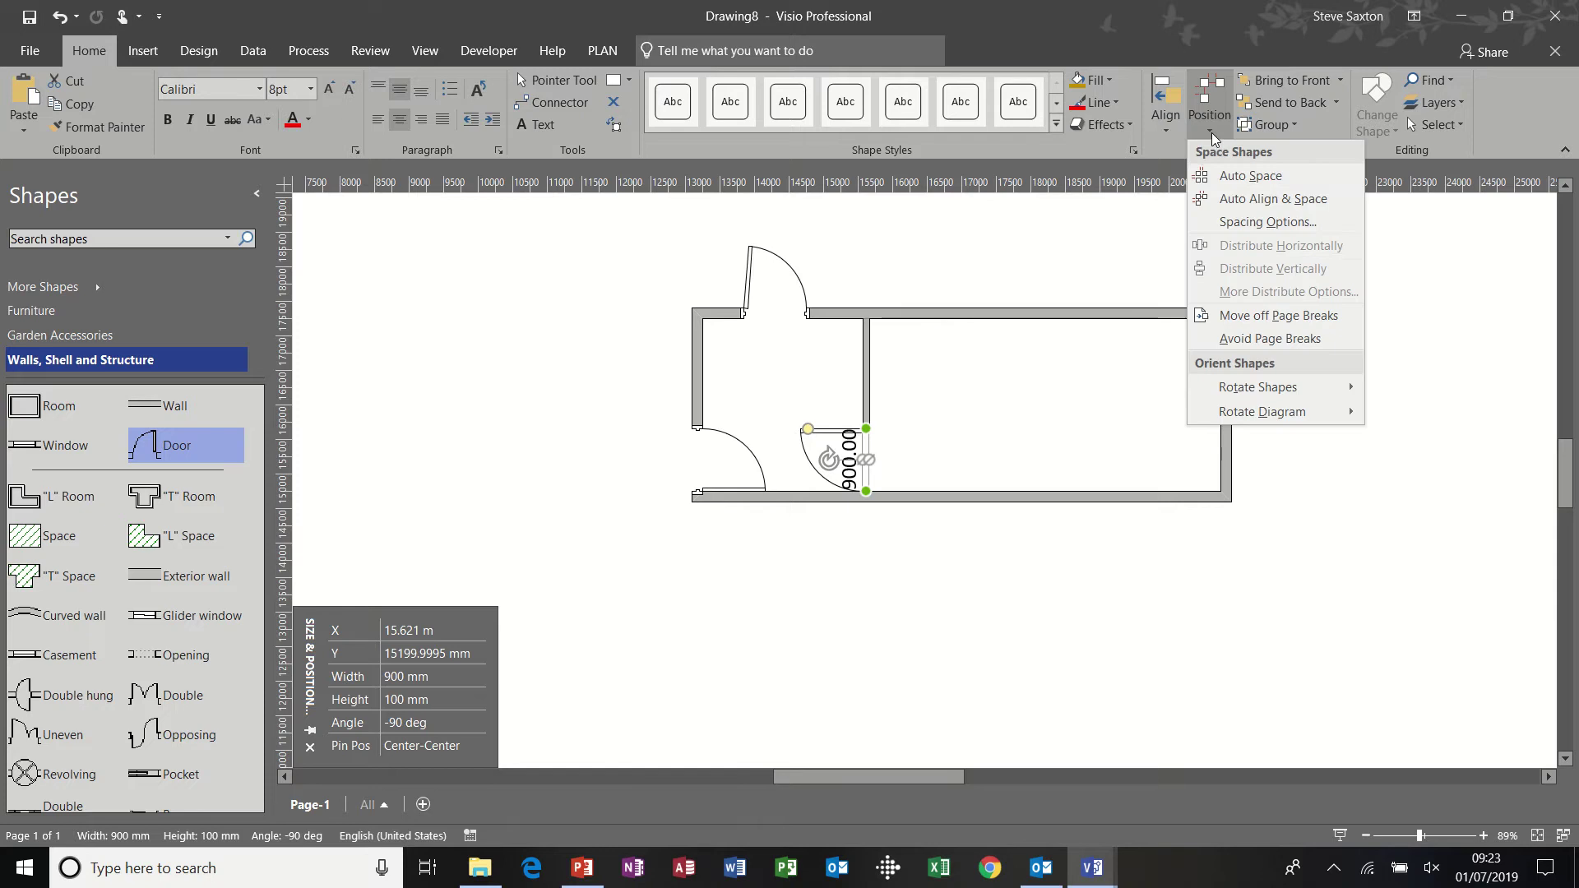
mouse_move(1324, 387)
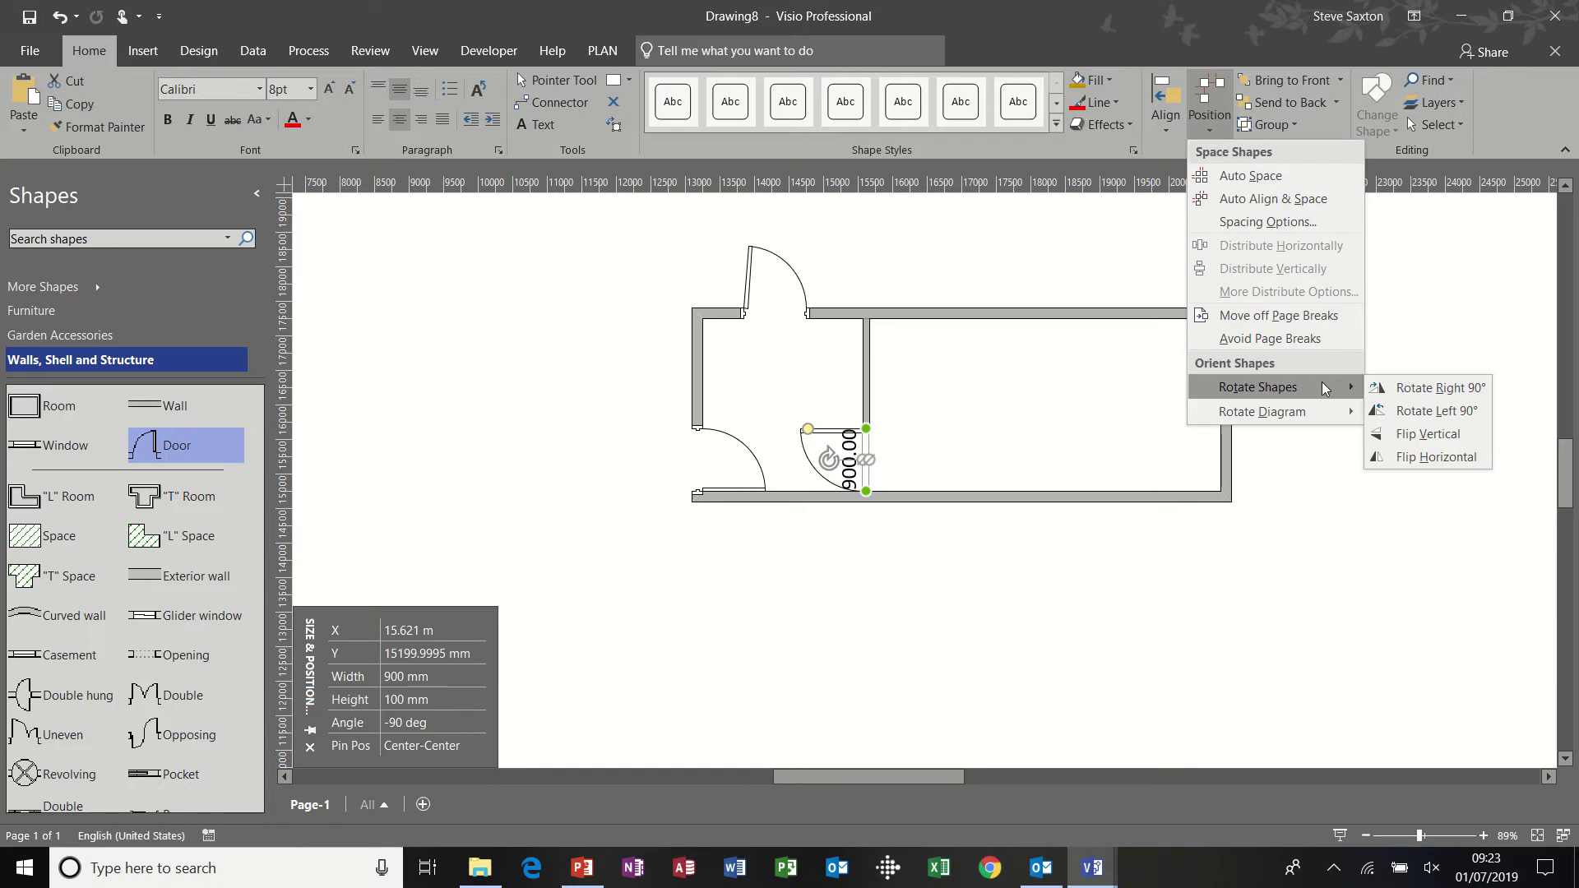
left_click(1414, 450)
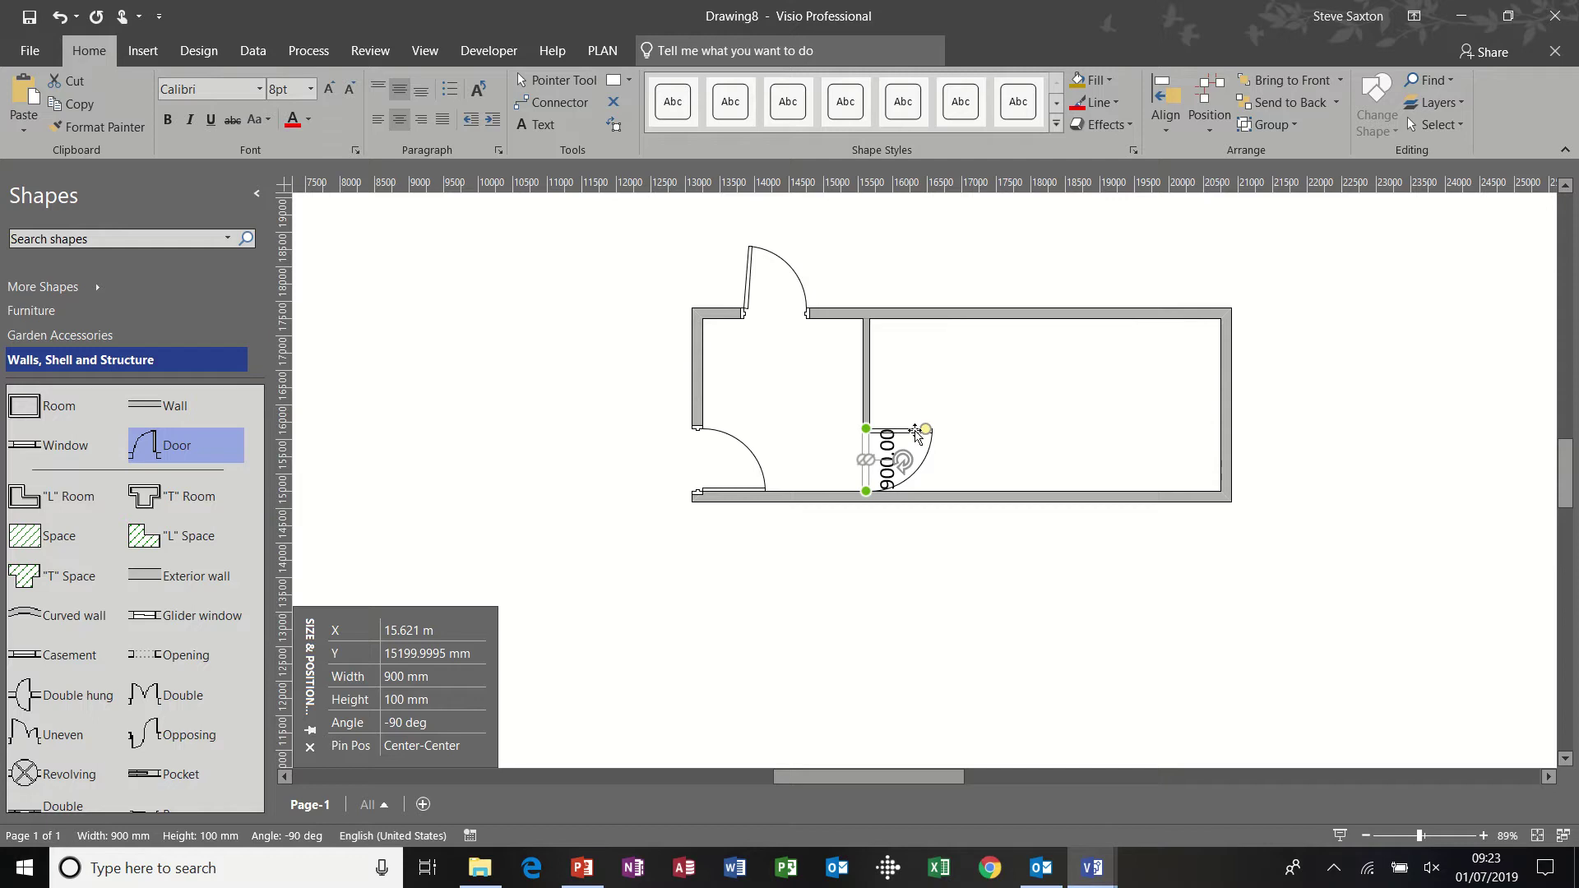
left_click(1215, 123)
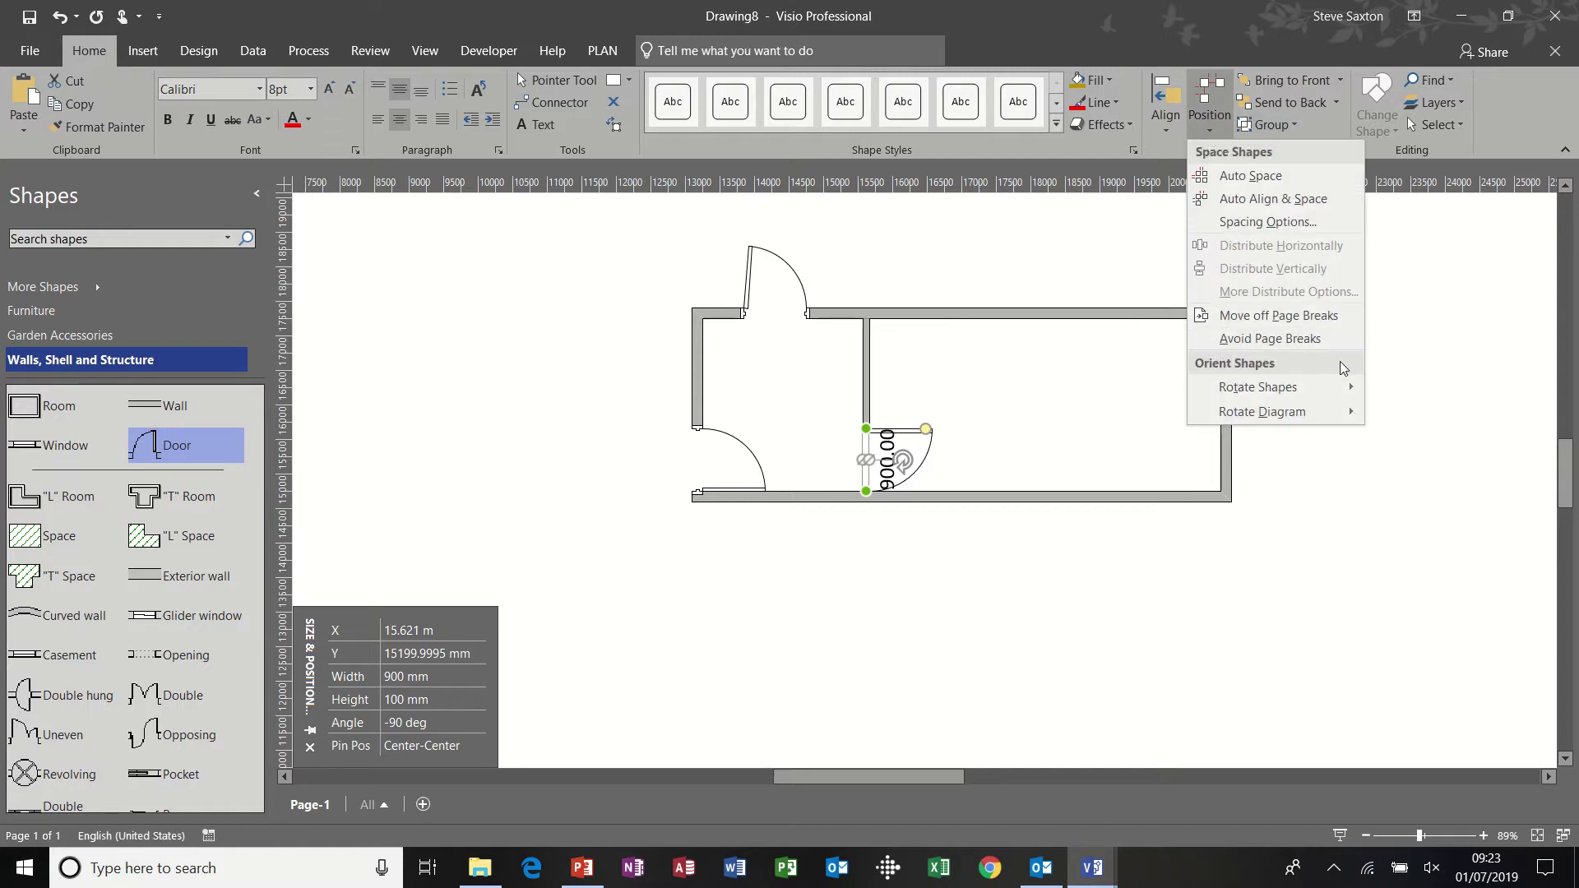
mouse_move(1341, 388)
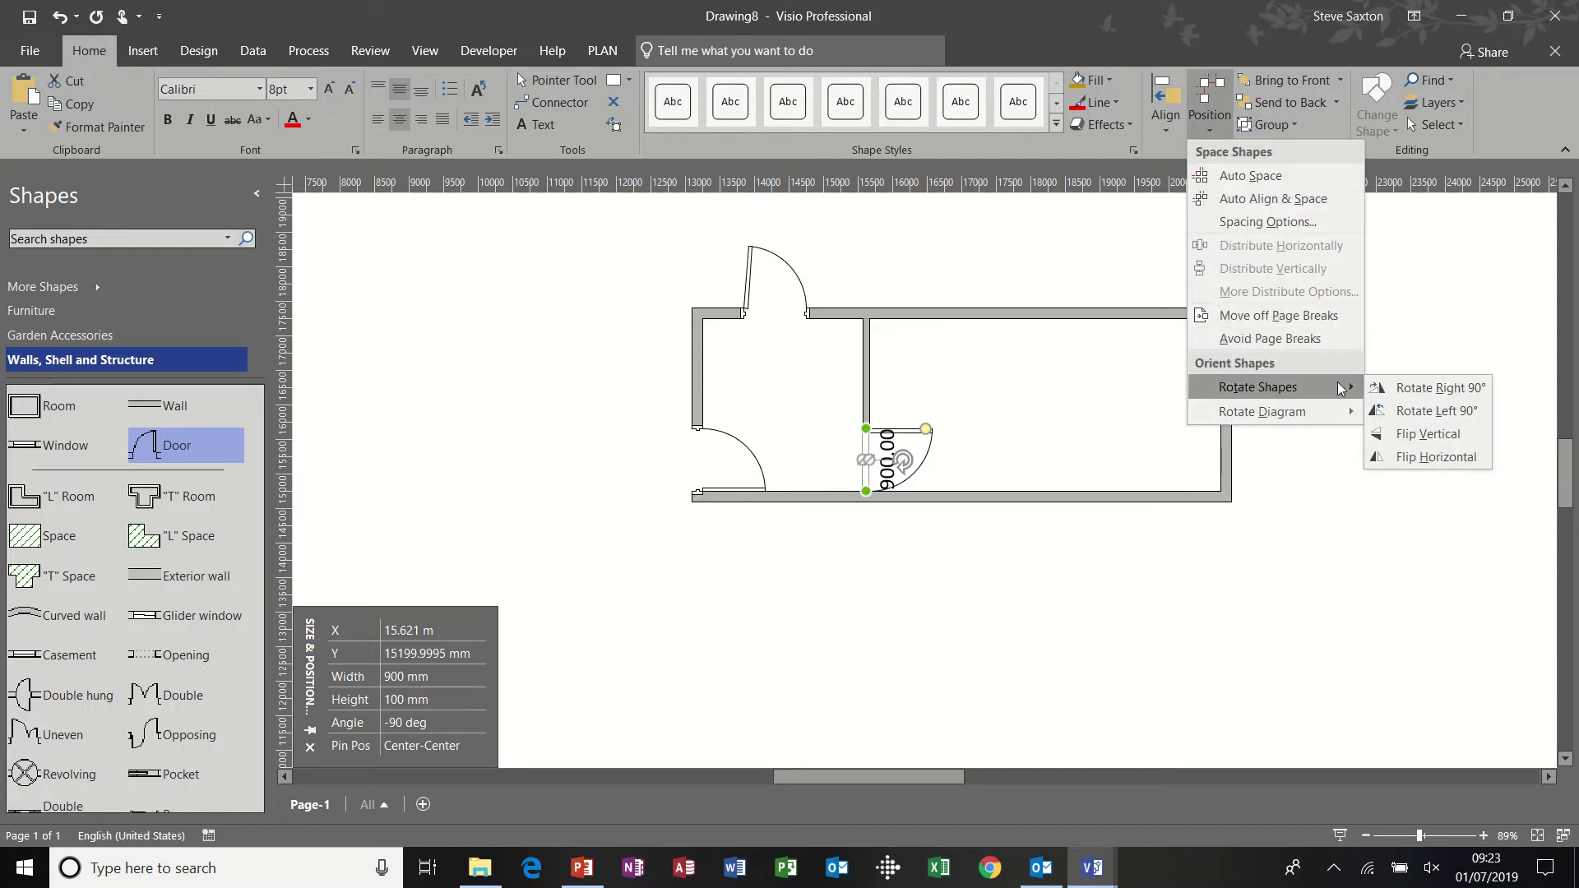
left_click(1409, 420)
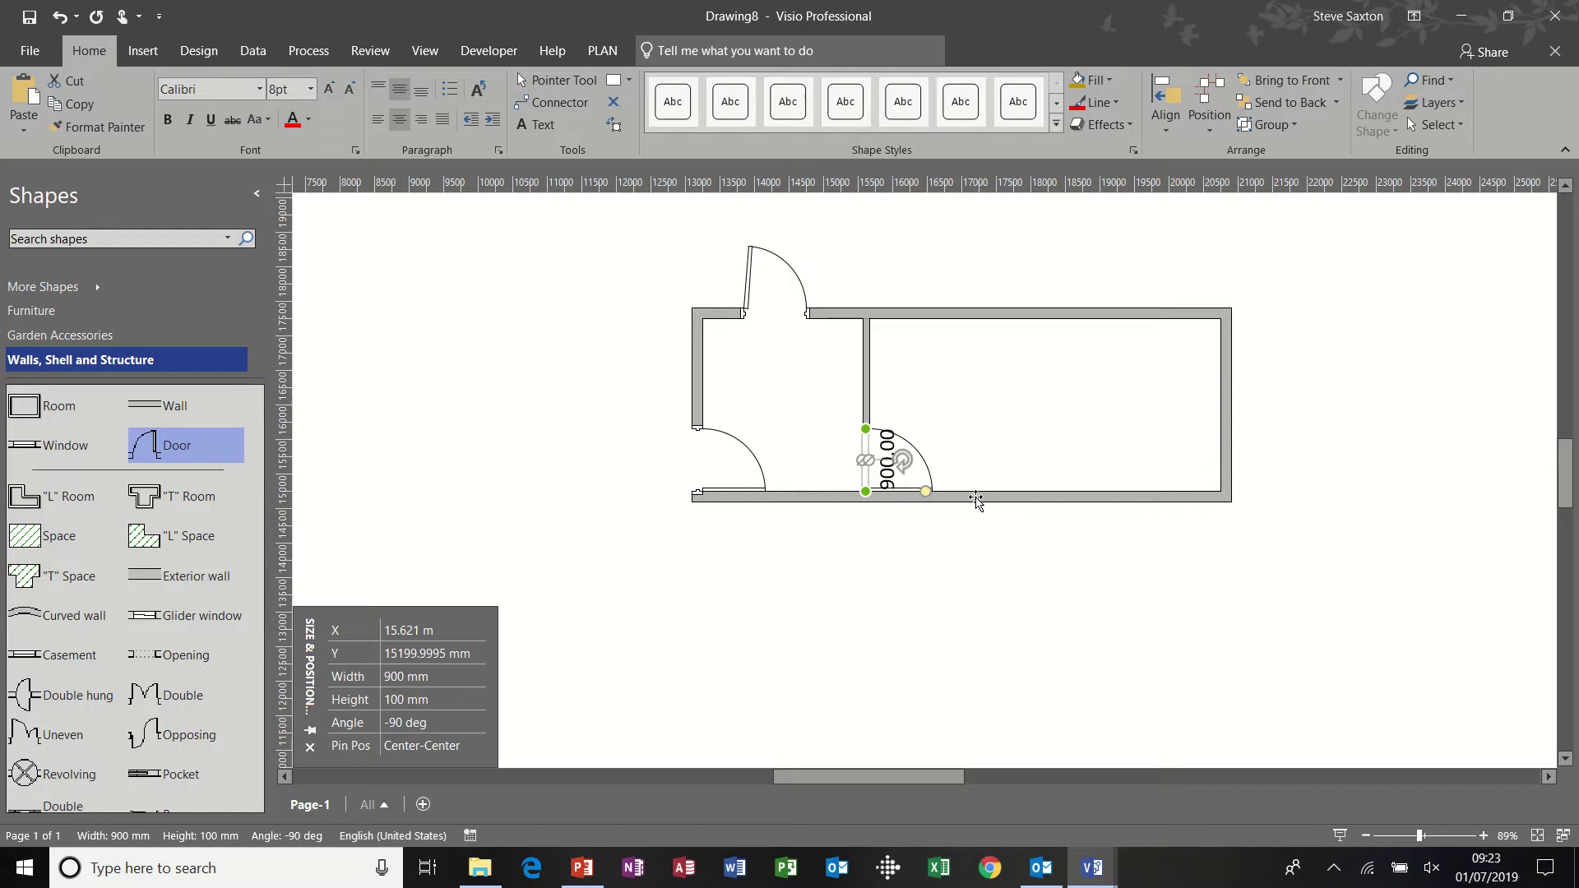
left_click_drag(925, 488, 921, 463)
- Place a window sized to 1200 mm width in the right end wall and a 900 mm window in the left wall
left_click(799, 568)
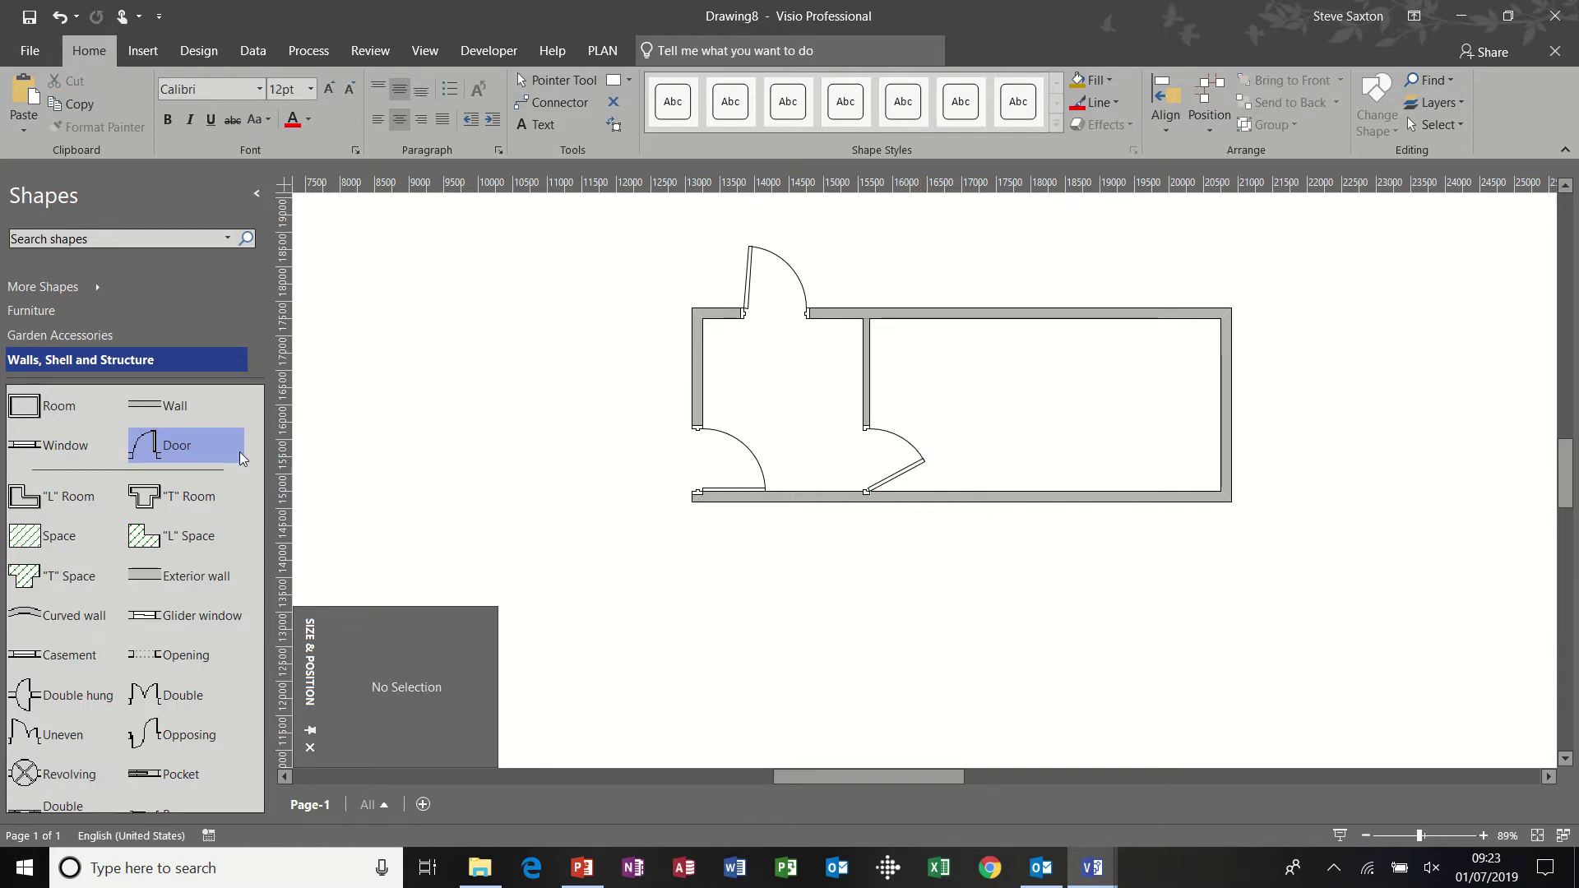
left_click_drag(49, 445, 1223, 386)
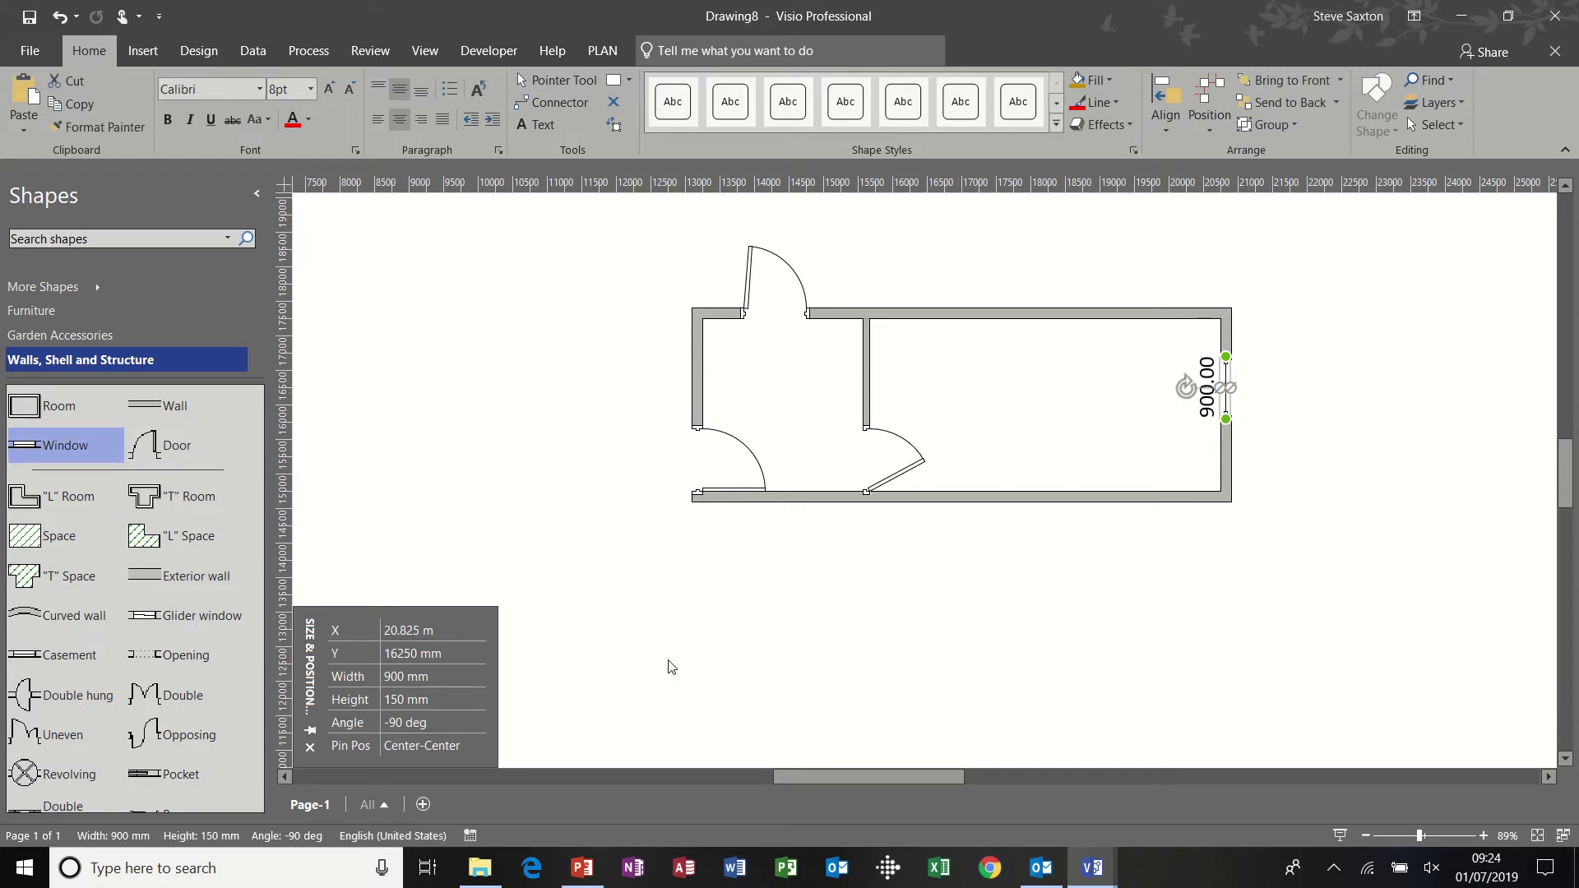
left_click(406, 679)
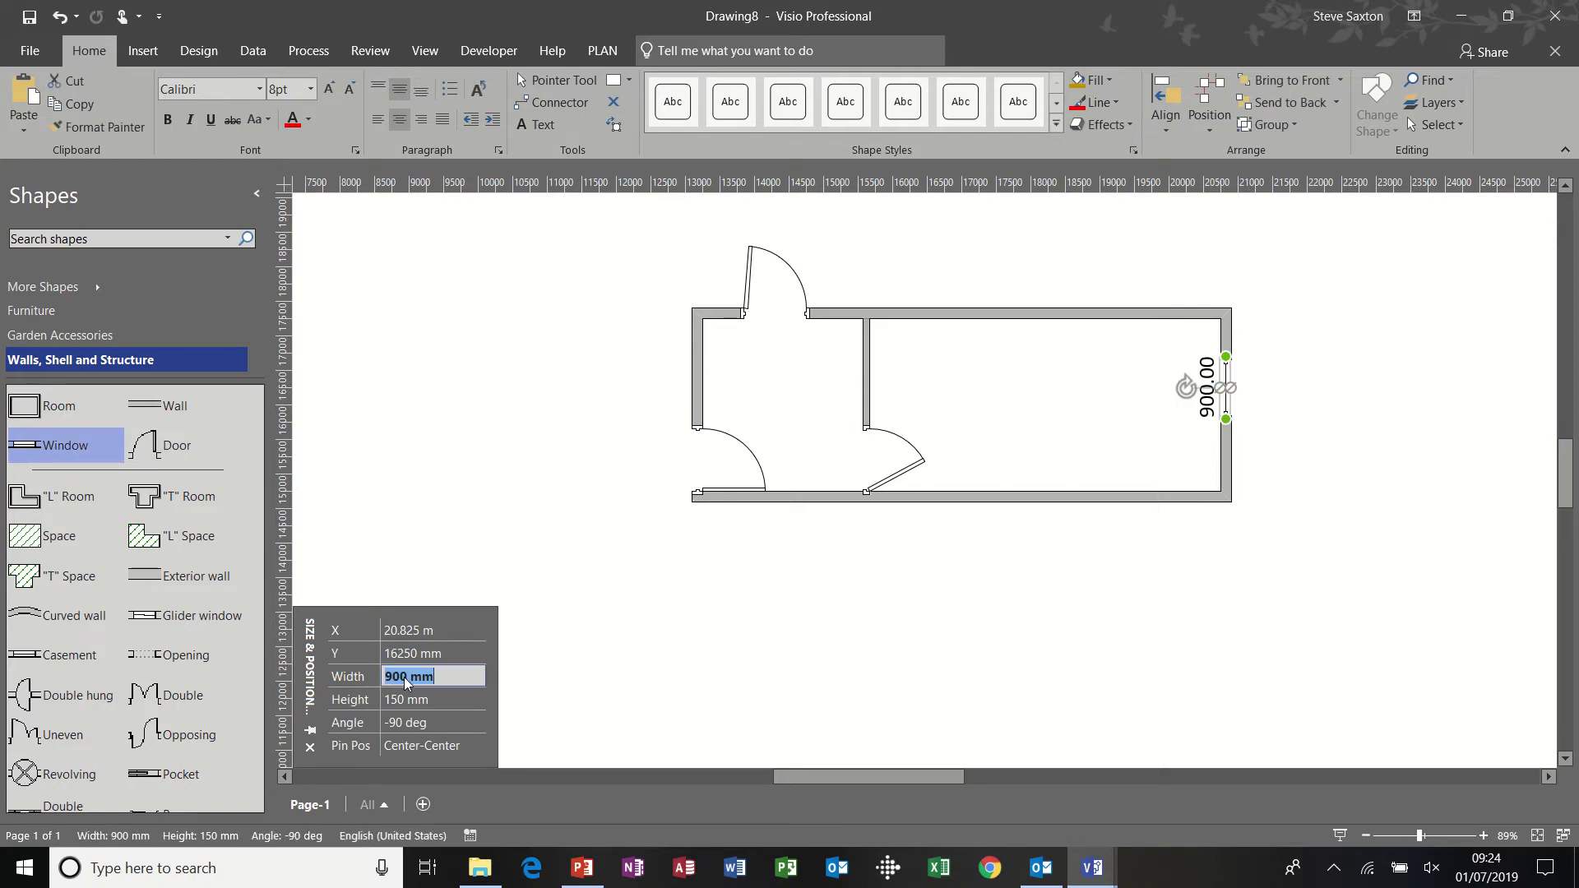
type("1200")
left_click(575, 663)
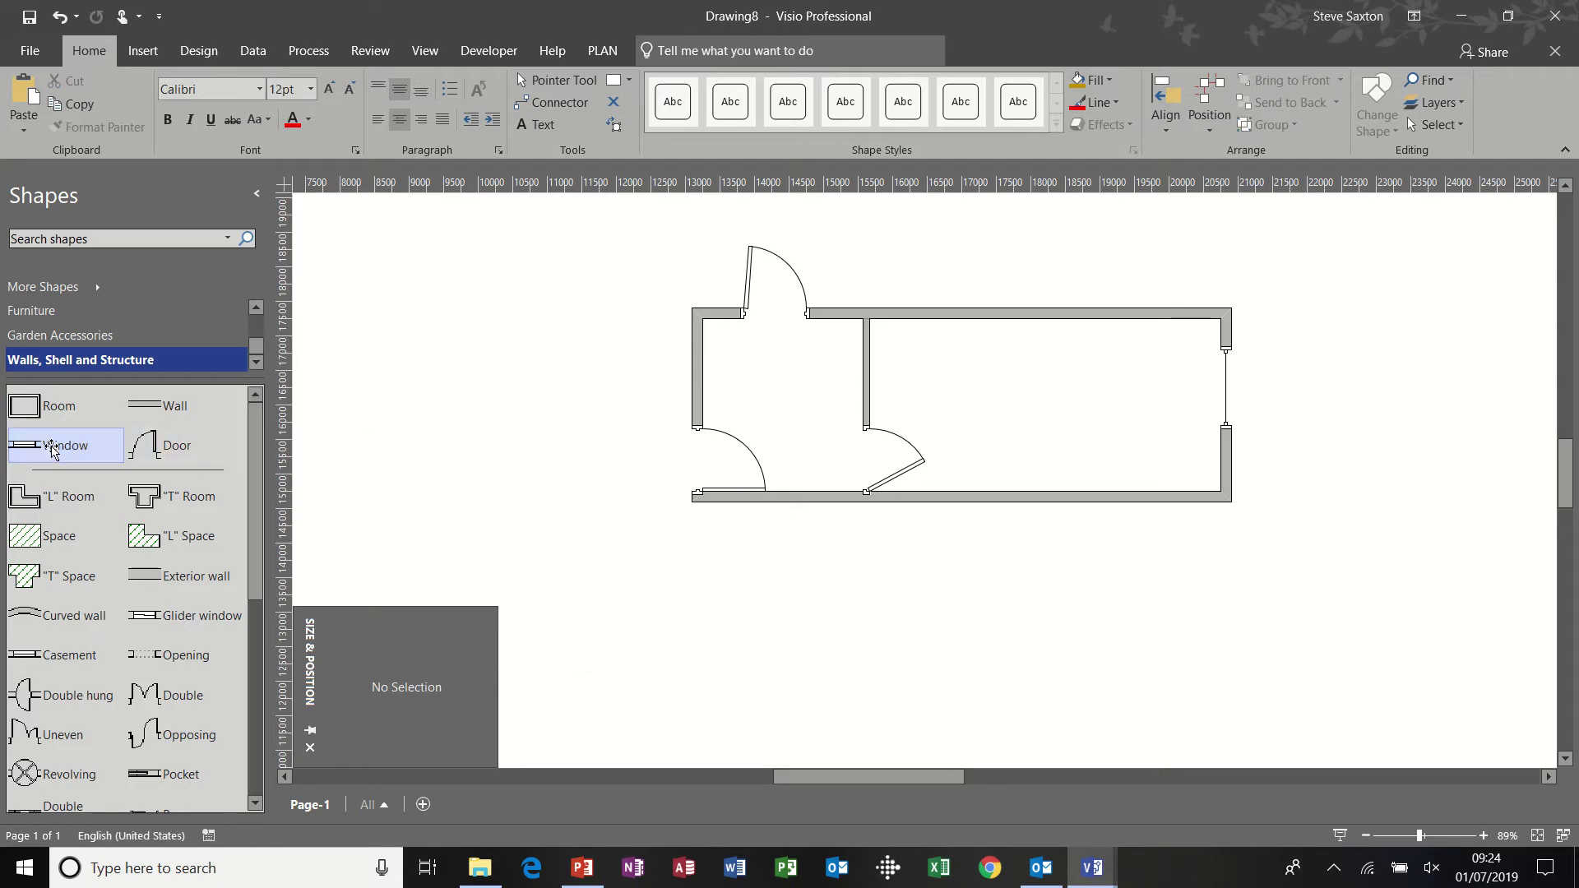
left_click_drag(51, 448, 697, 367)
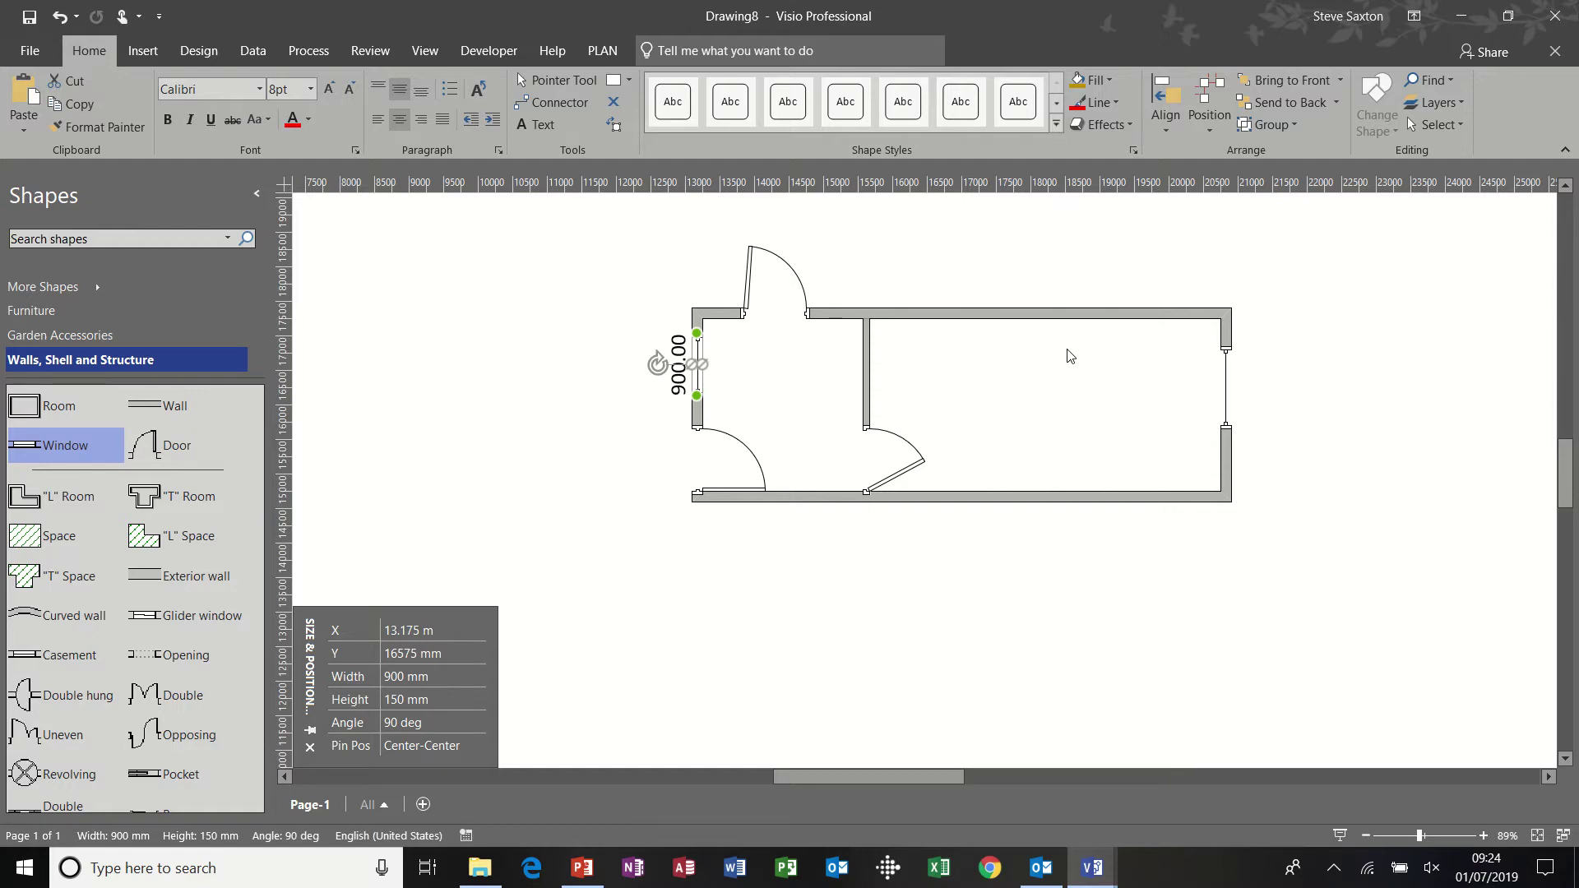
- Drop a Wall into the right-hand room, glue it to the top wall, and shorten it to about 1655 mm
left_click_drag(152, 406, 1068, 366)
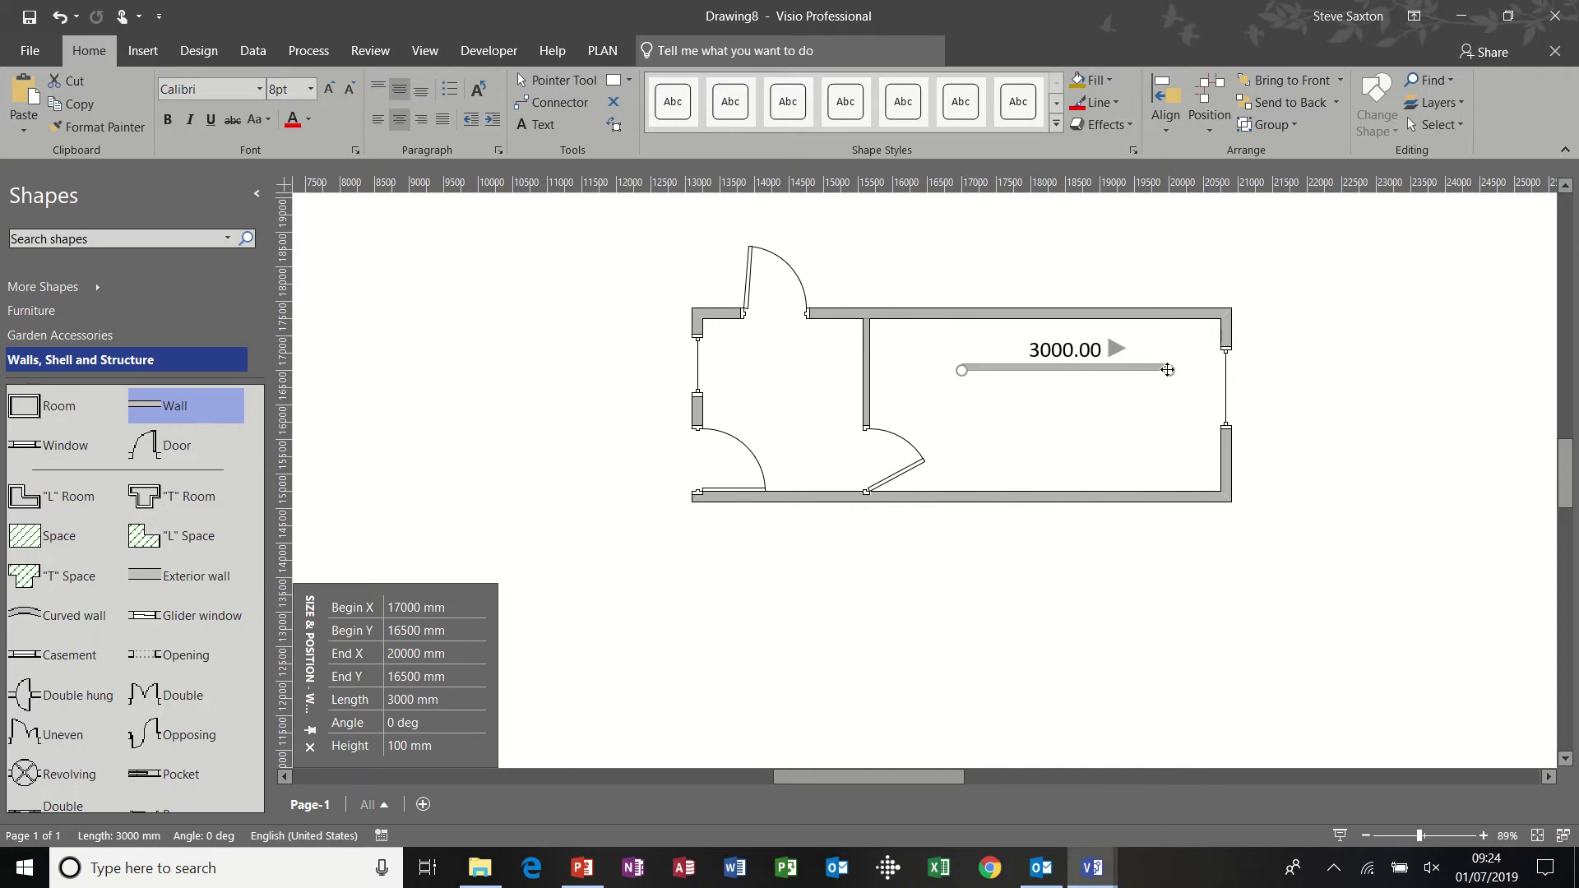
left_click_drag(1167, 370, 1013, 467)
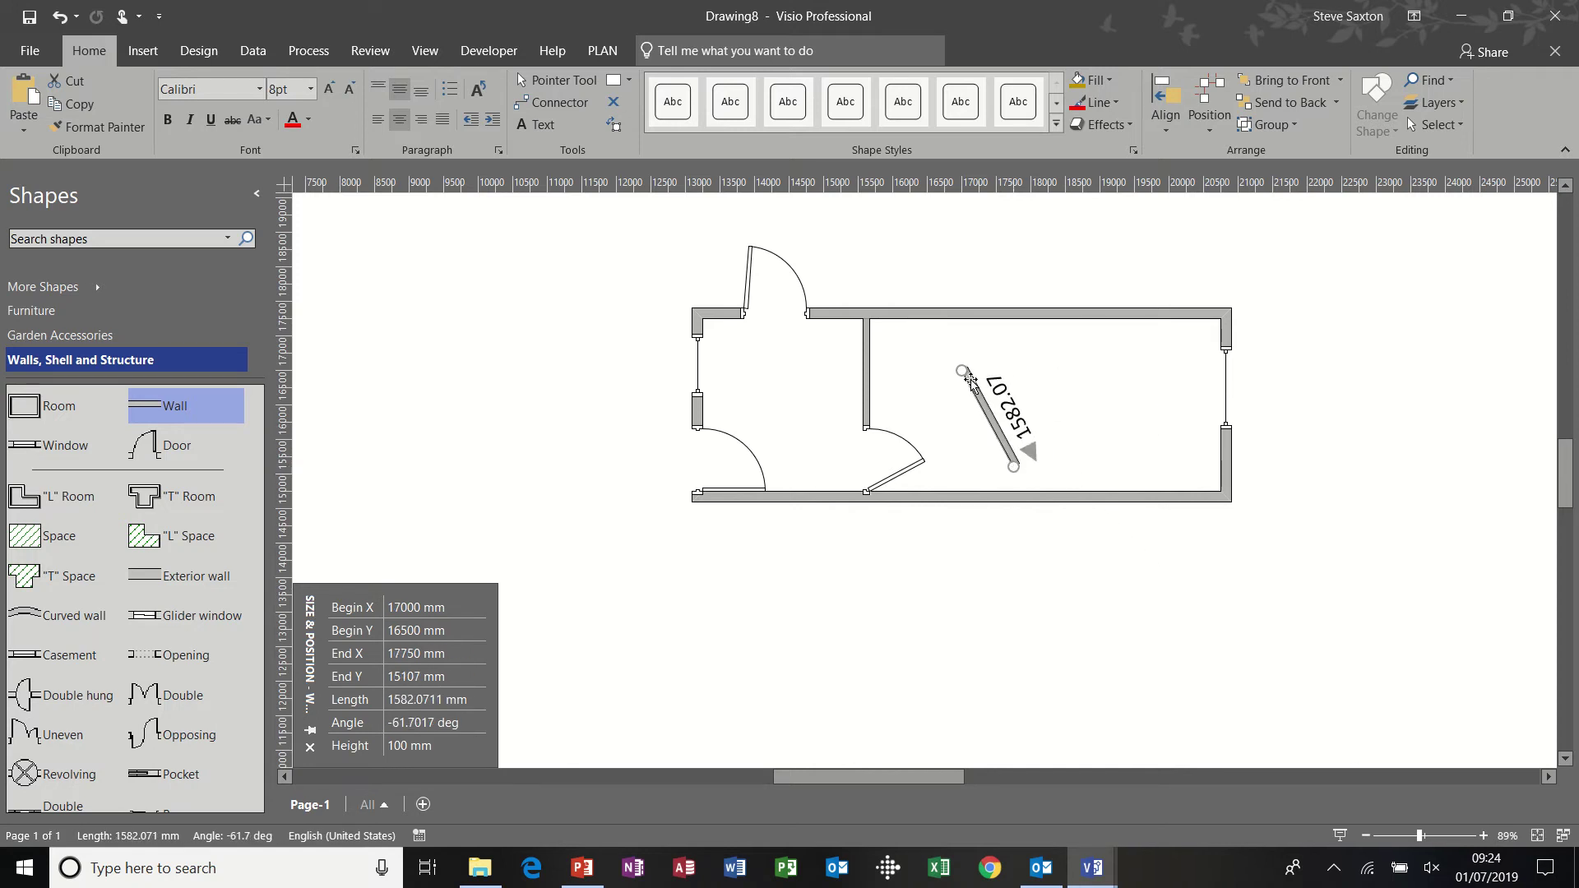
left_click_drag(968, 379, 1014, 320)
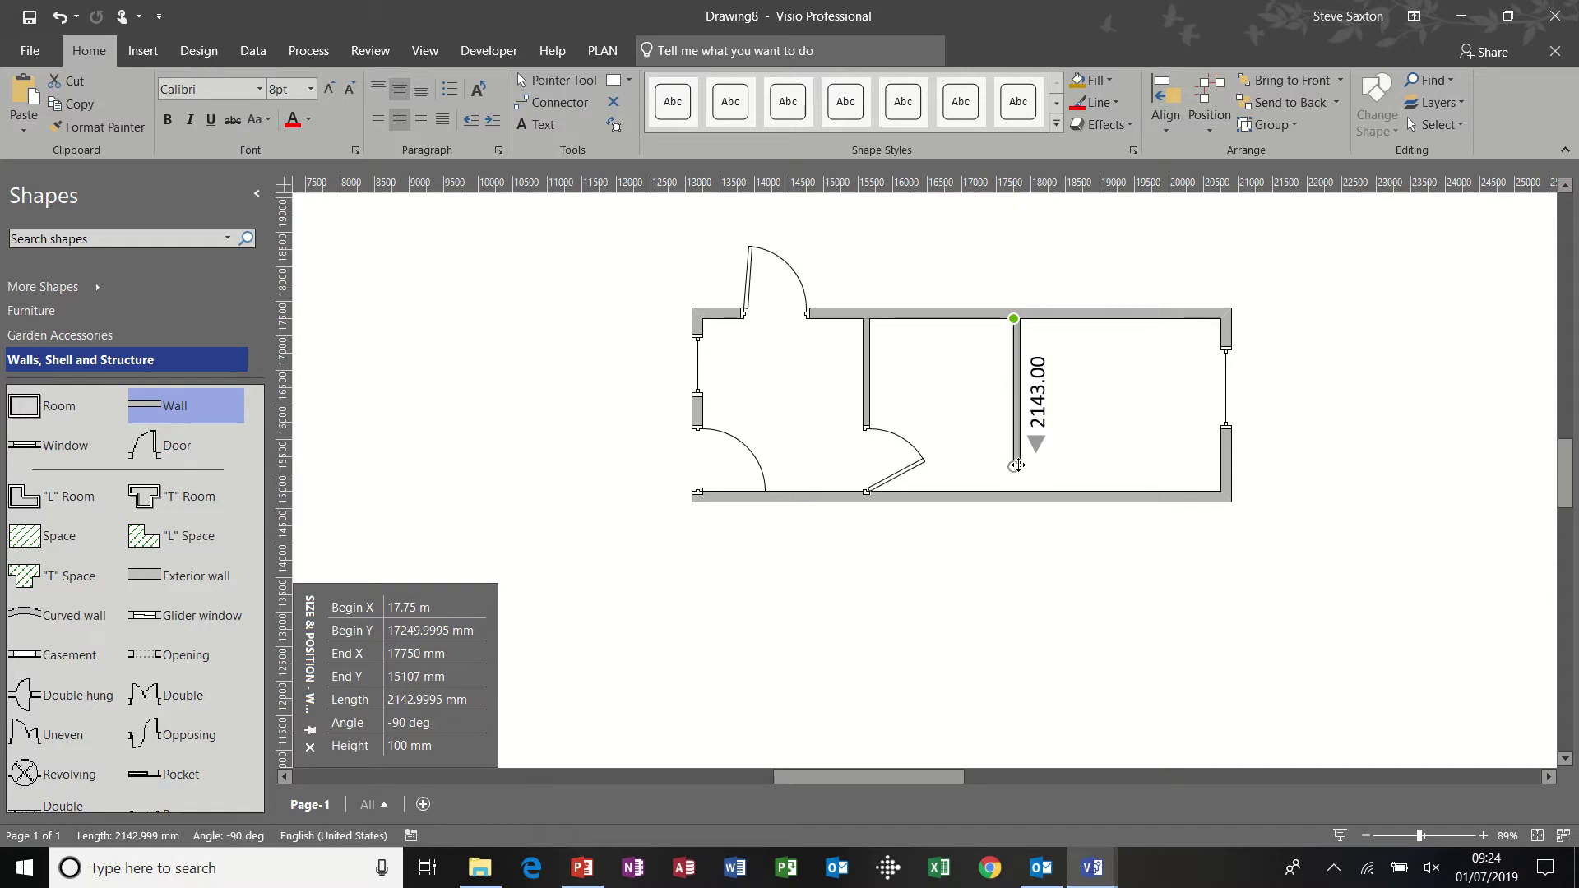
left_click_drag(1017, 466, 1014, 433)
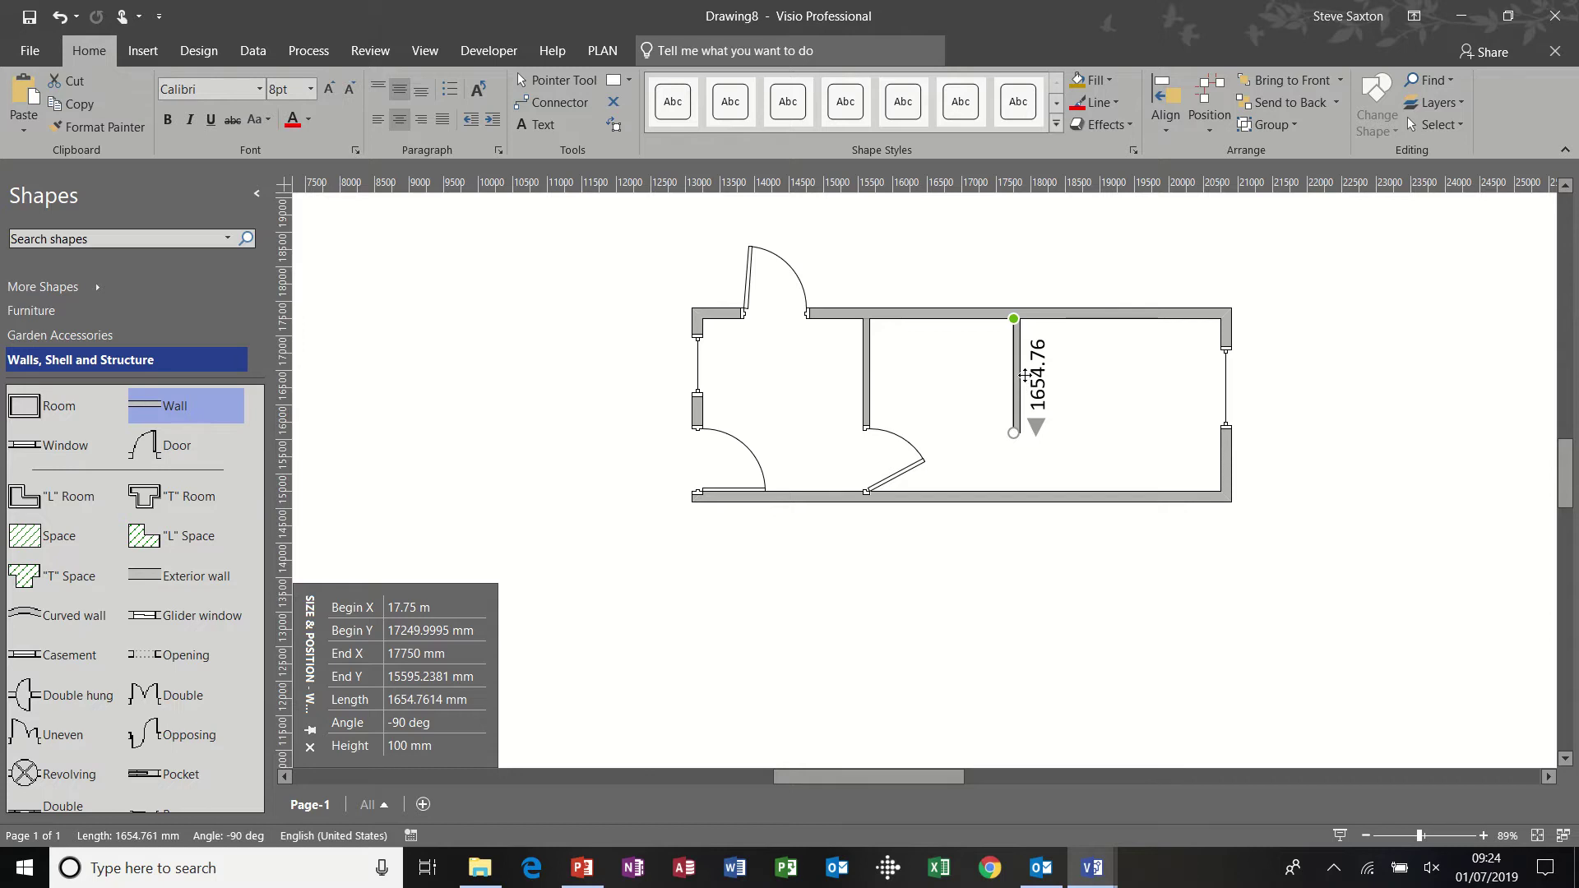
left_click_drag(1018, 377, 1036, 379)
left_click(1094, 403)
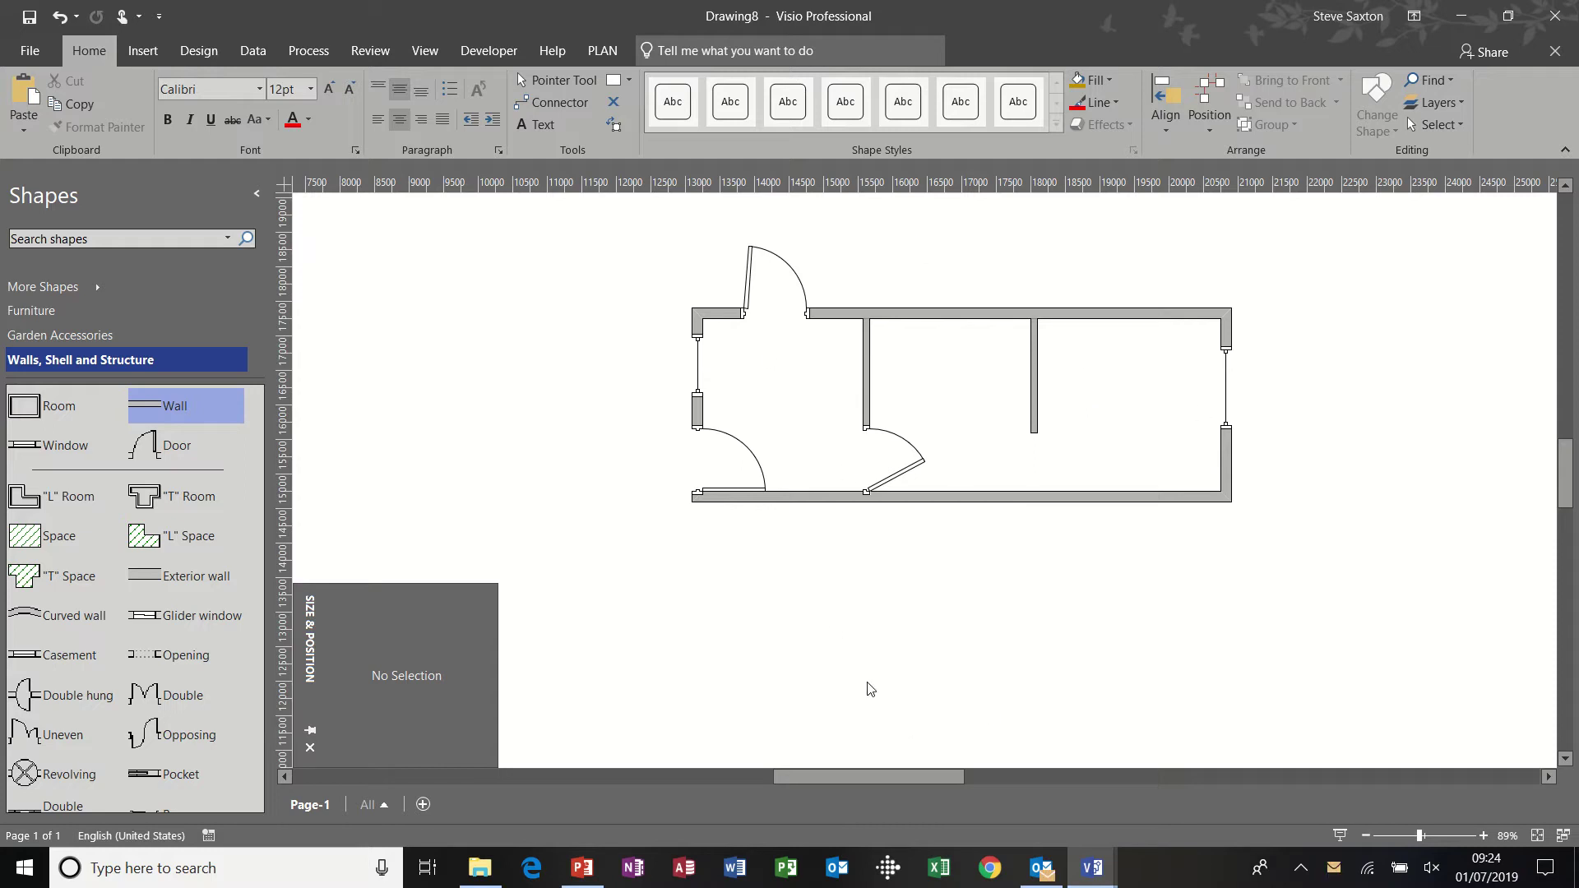
- Select the entire floor plan and assign it to a newly created layer named 'garage'
left_click_drag(645, 217, 1280, 547)
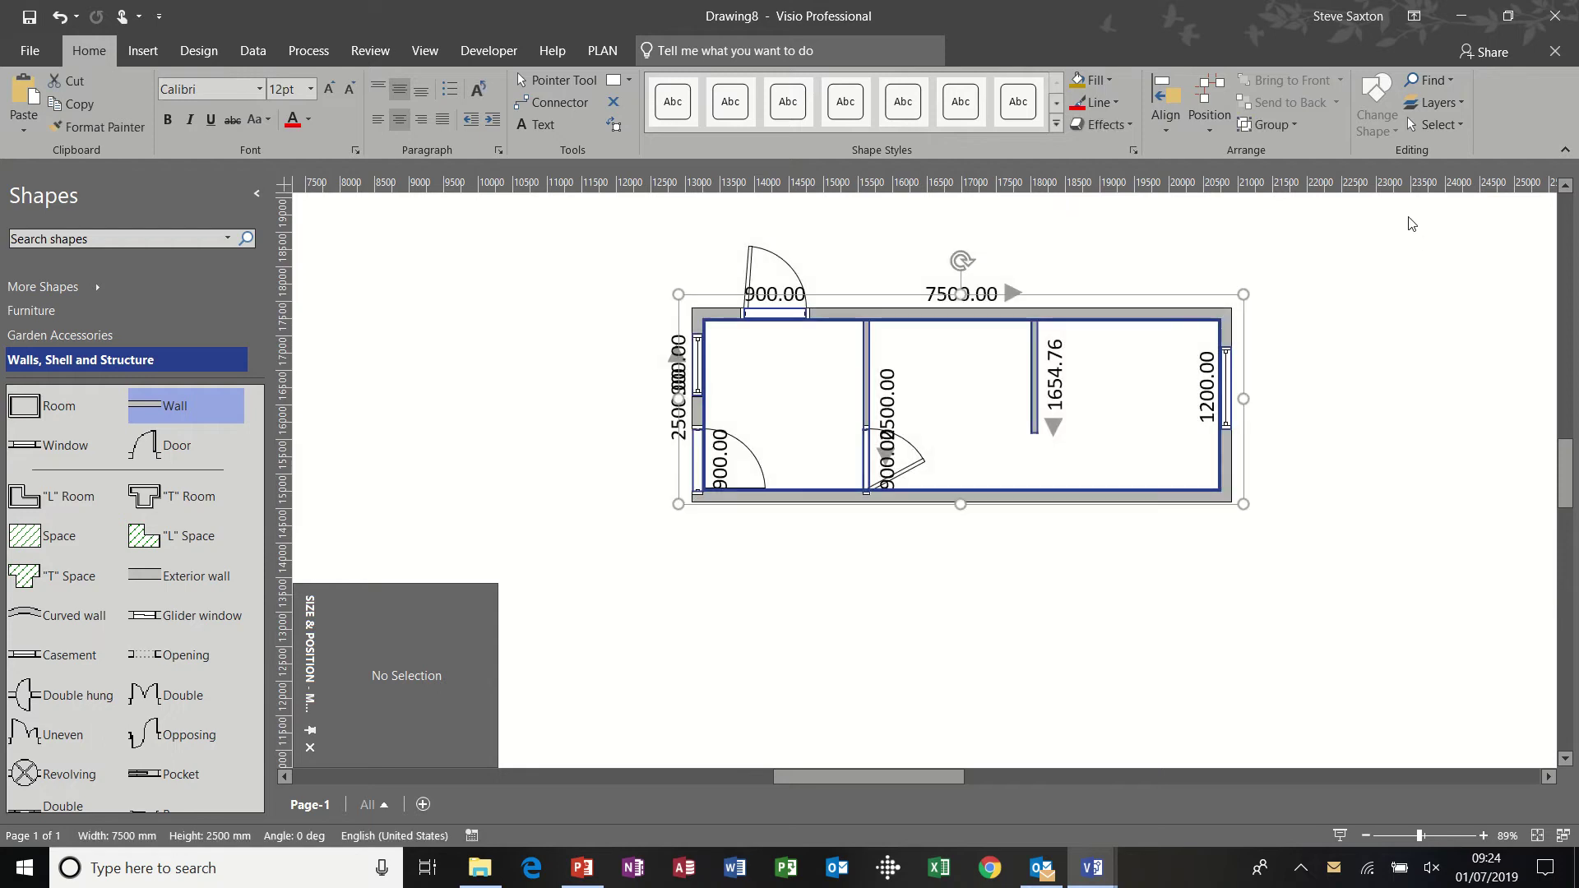
left_click(1463, 102)
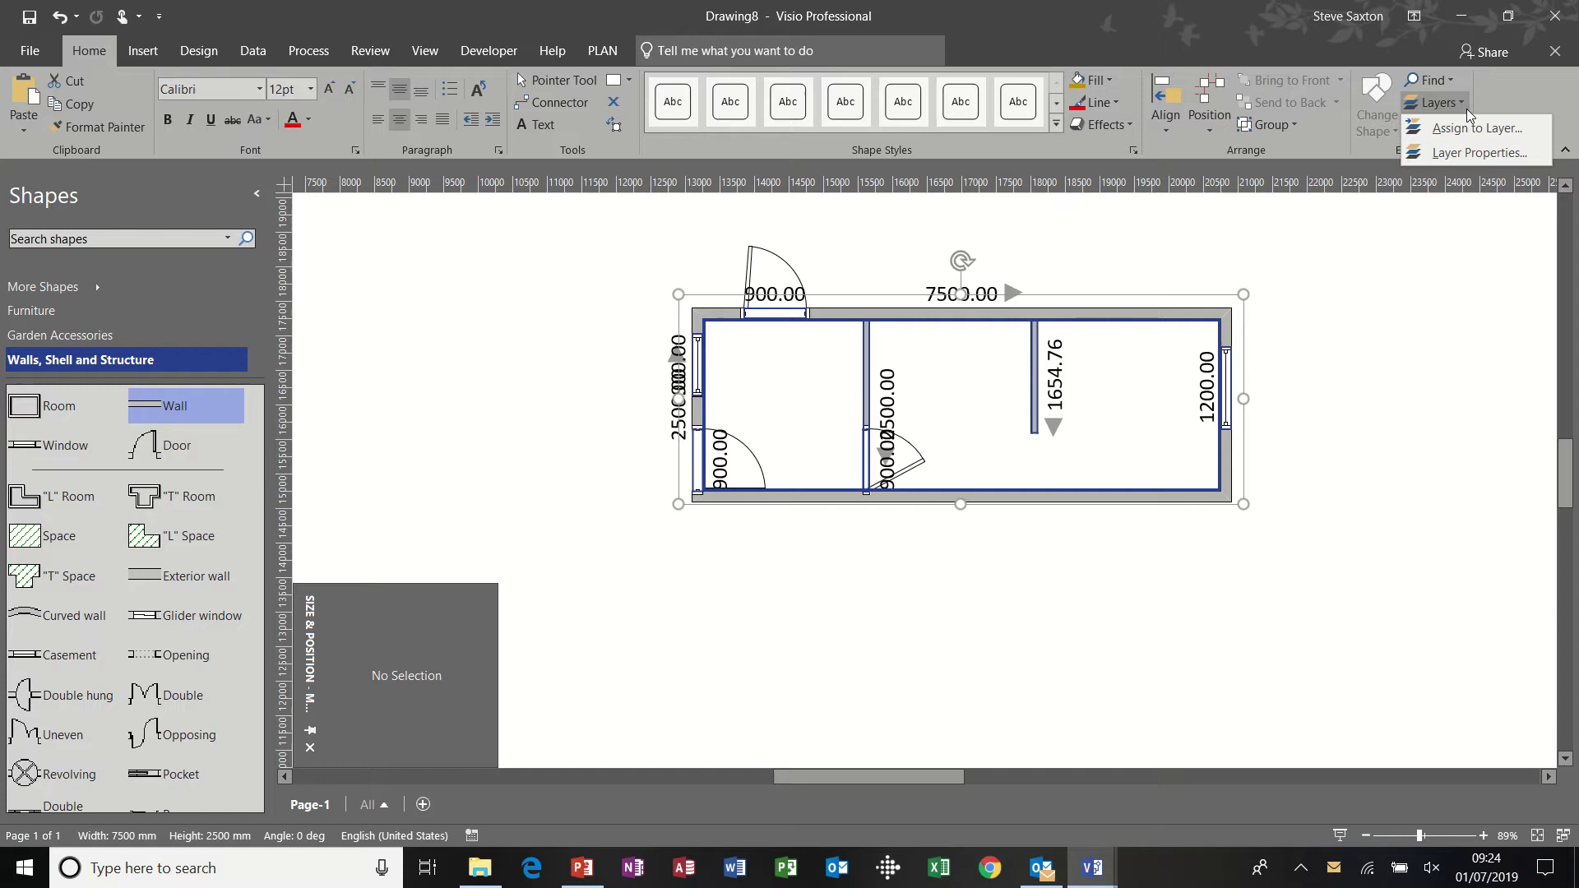
left_click(1468, 126)
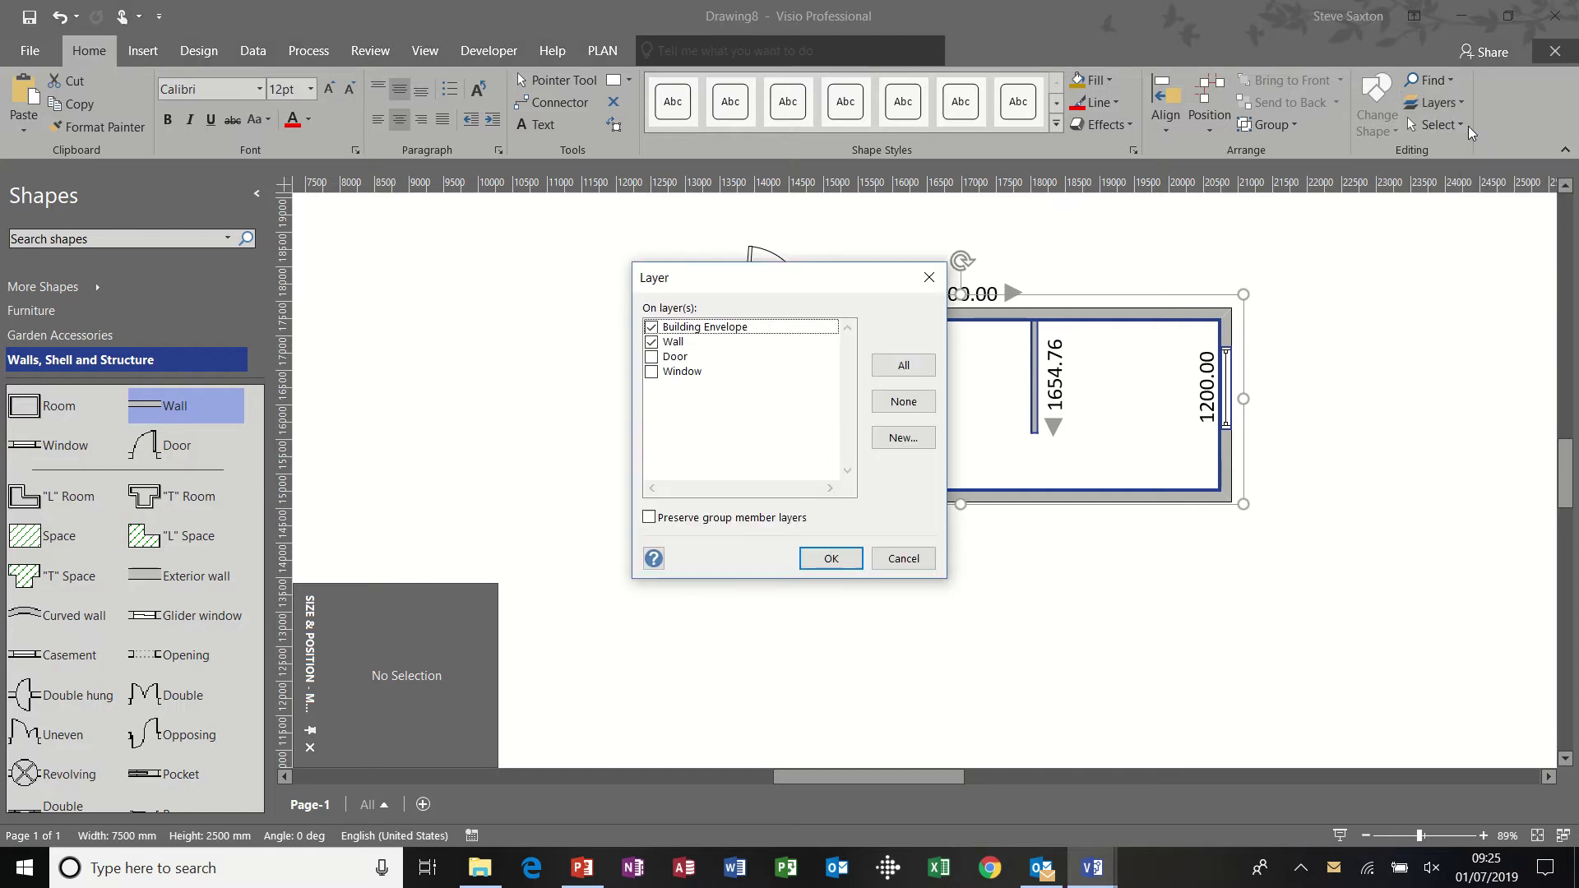
left_click(922, 441)
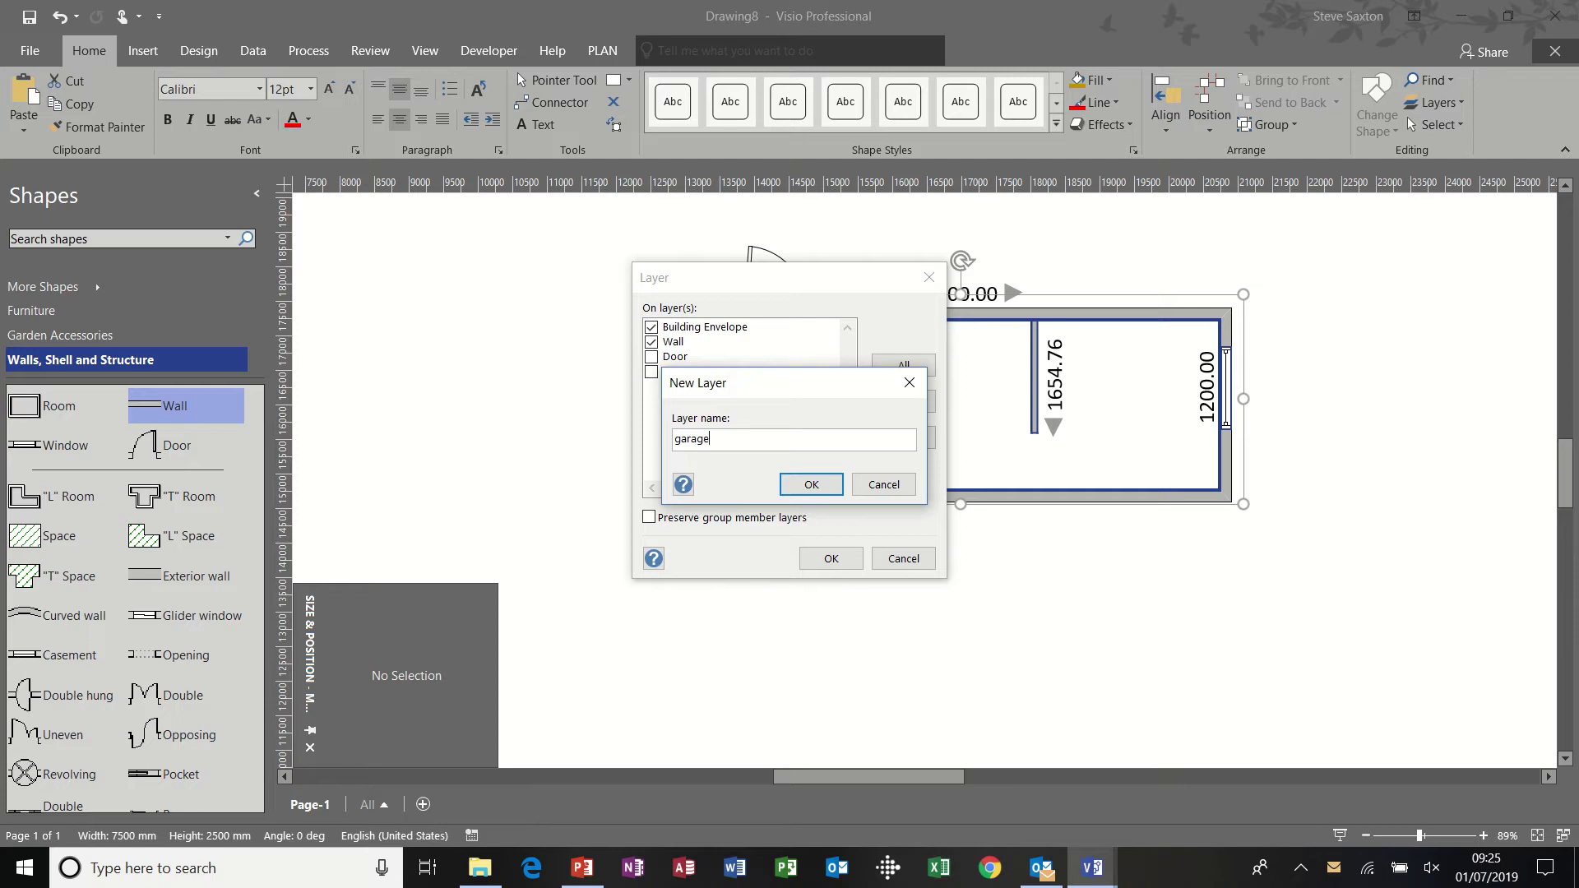
left_click(810, 484)
left_click(819, 564)
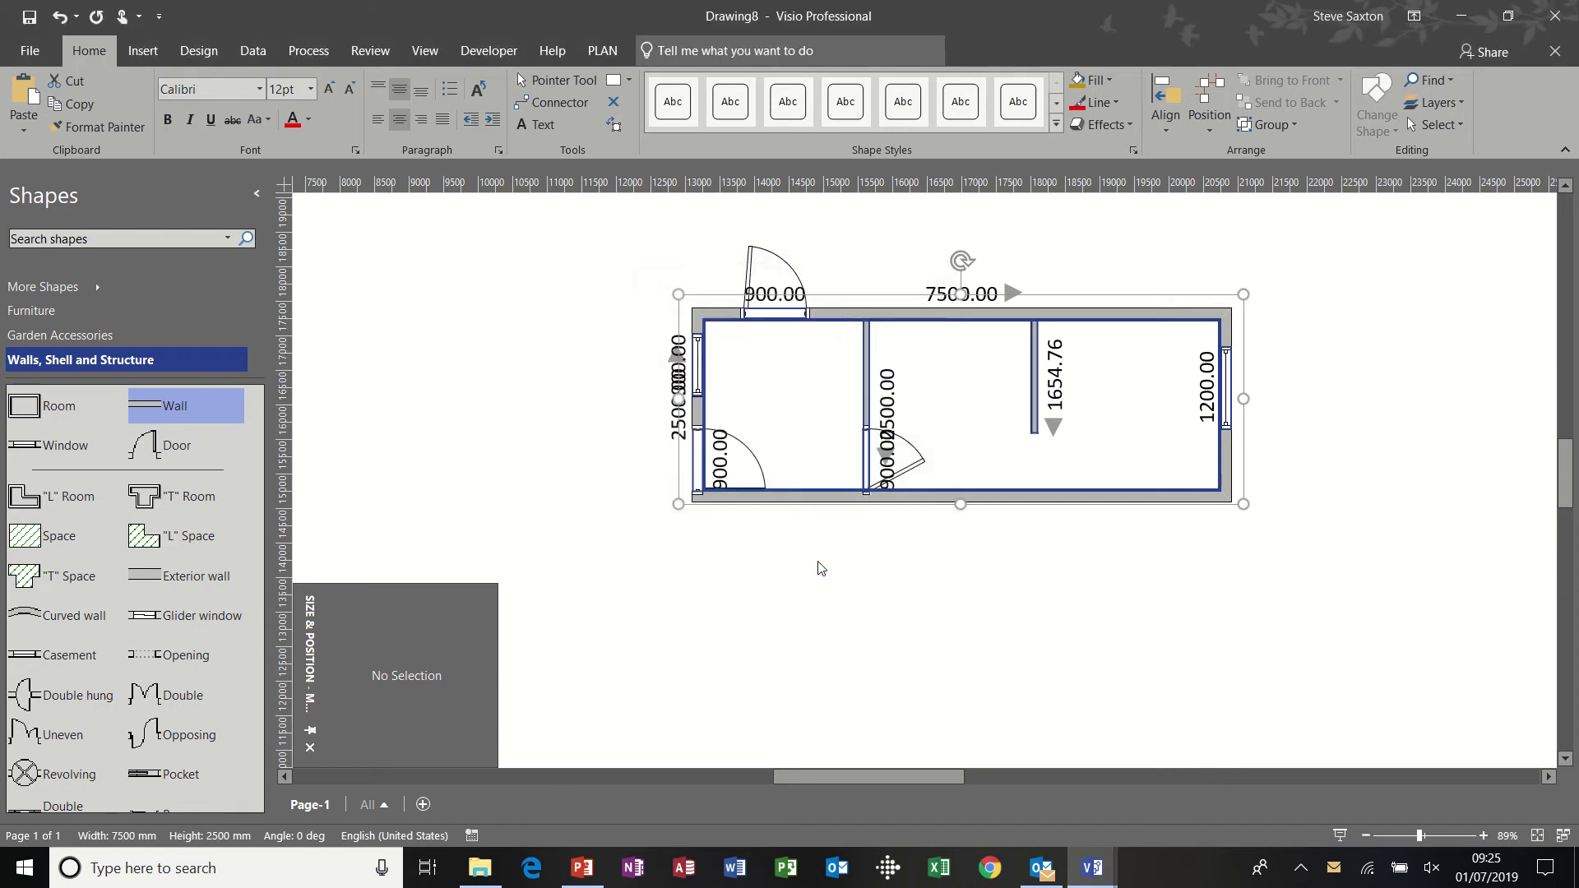
- Tick Lock for the garage layer in Layer Properties and apply the change
left_click(1454, 107)
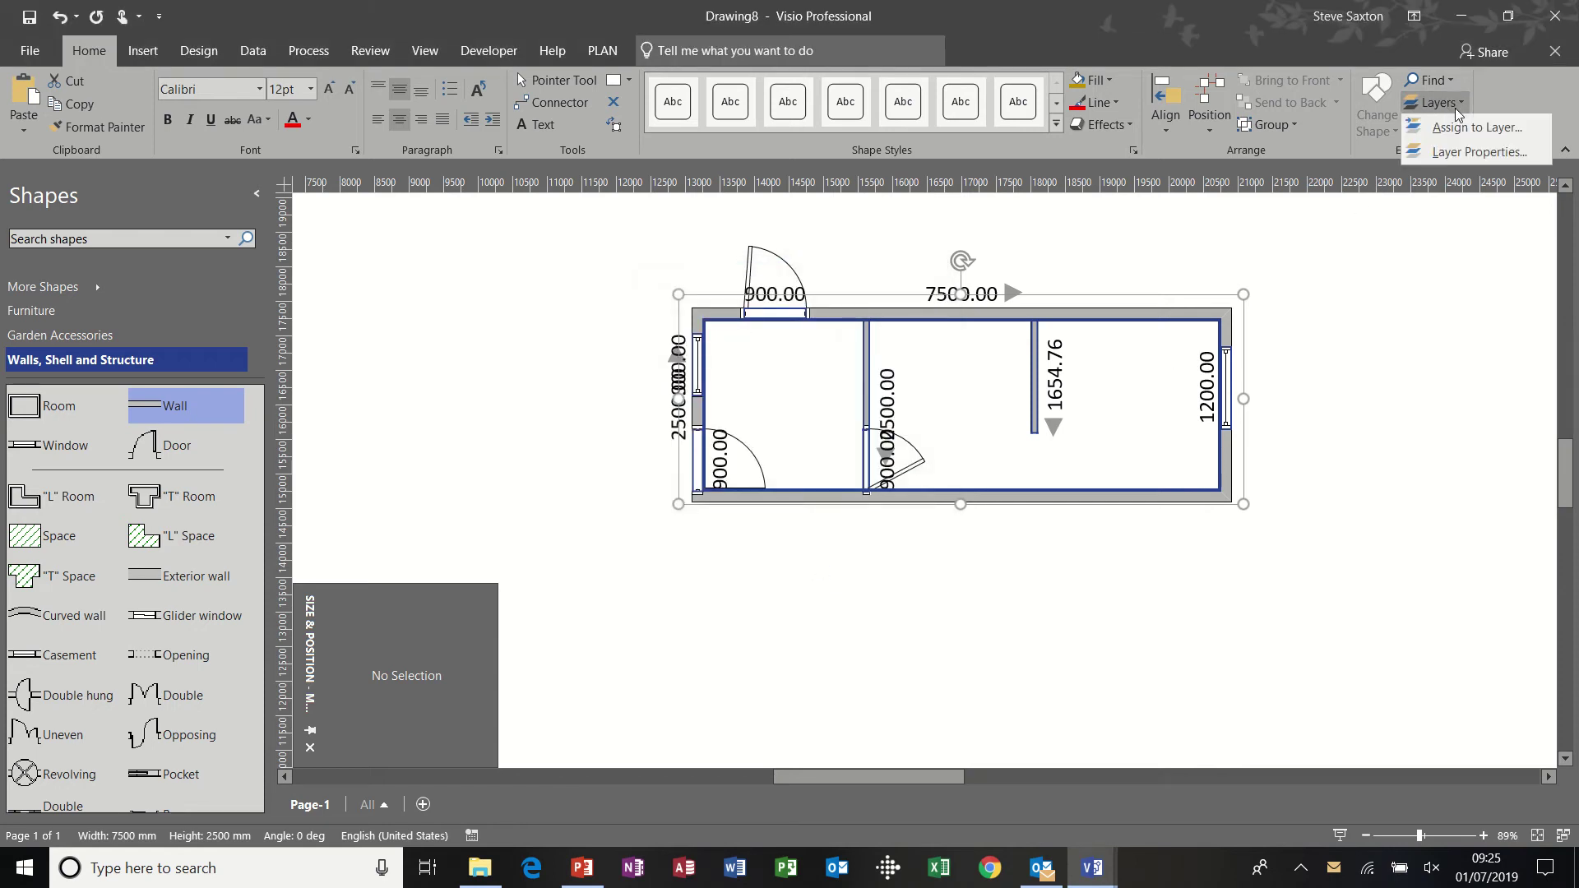
left_click(1454, 151)
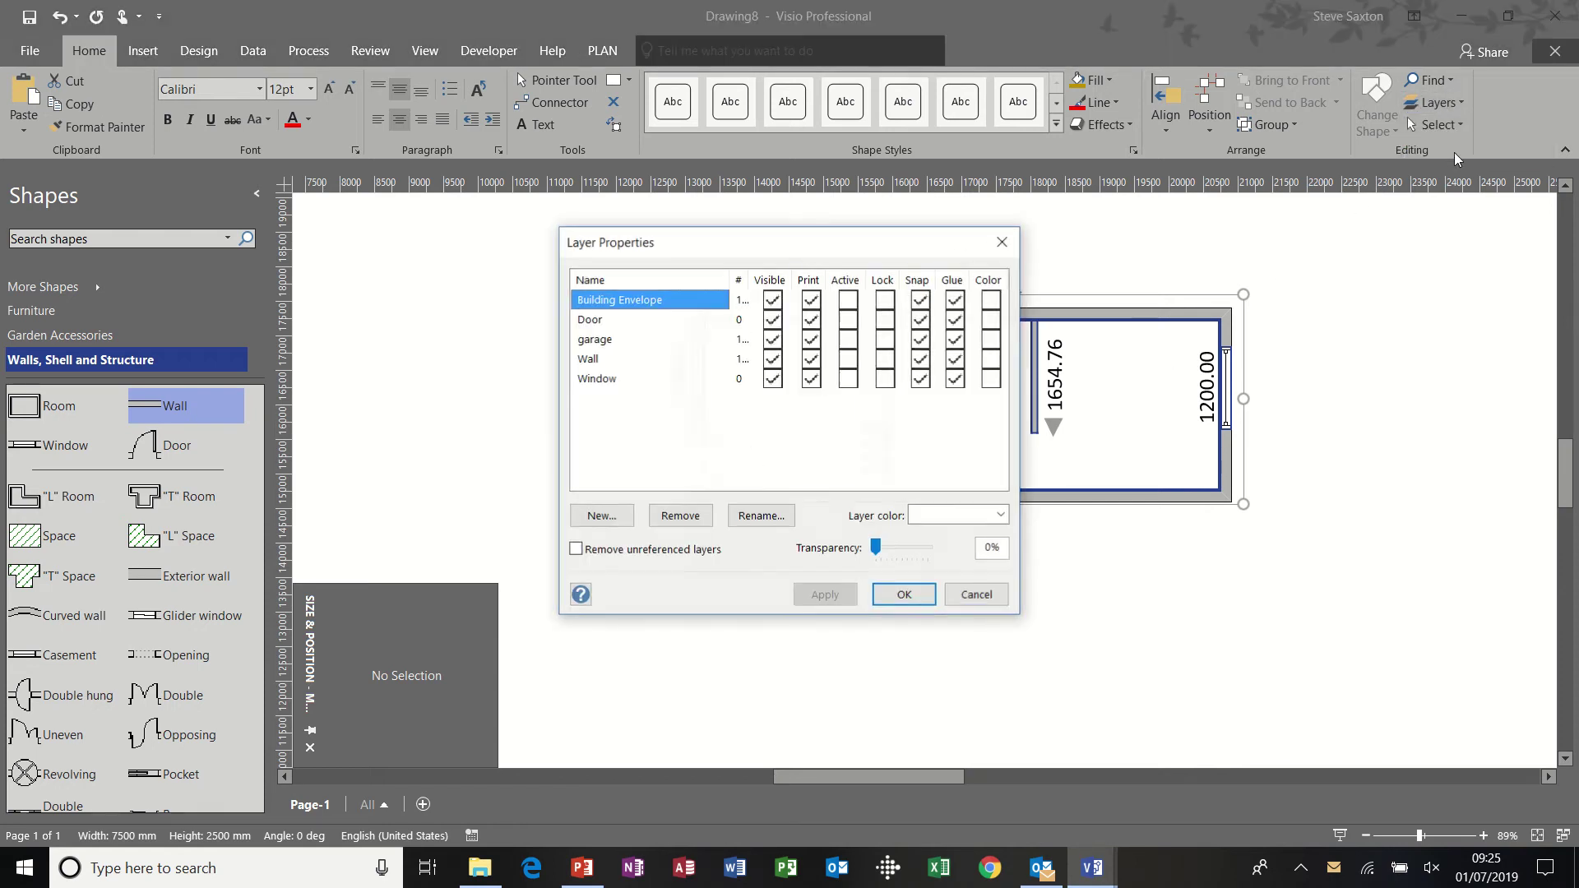
left_click(885, 340)
left_click(898, 593)
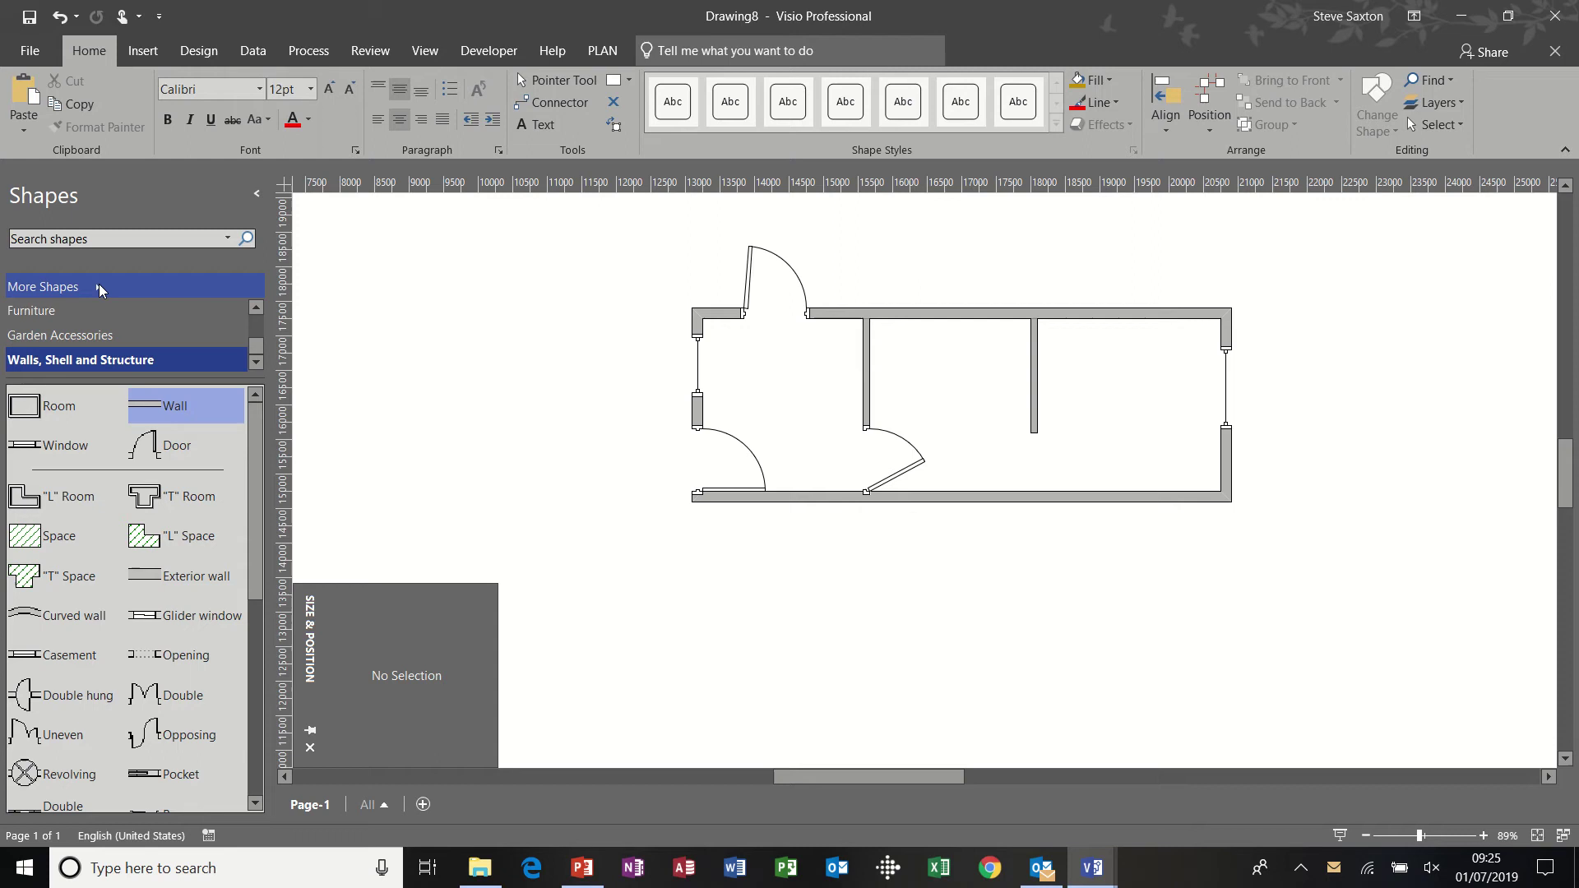
- Open the household.vssx stencil file from disk, dismissing the already-open warning
mouse_move(101, 289)
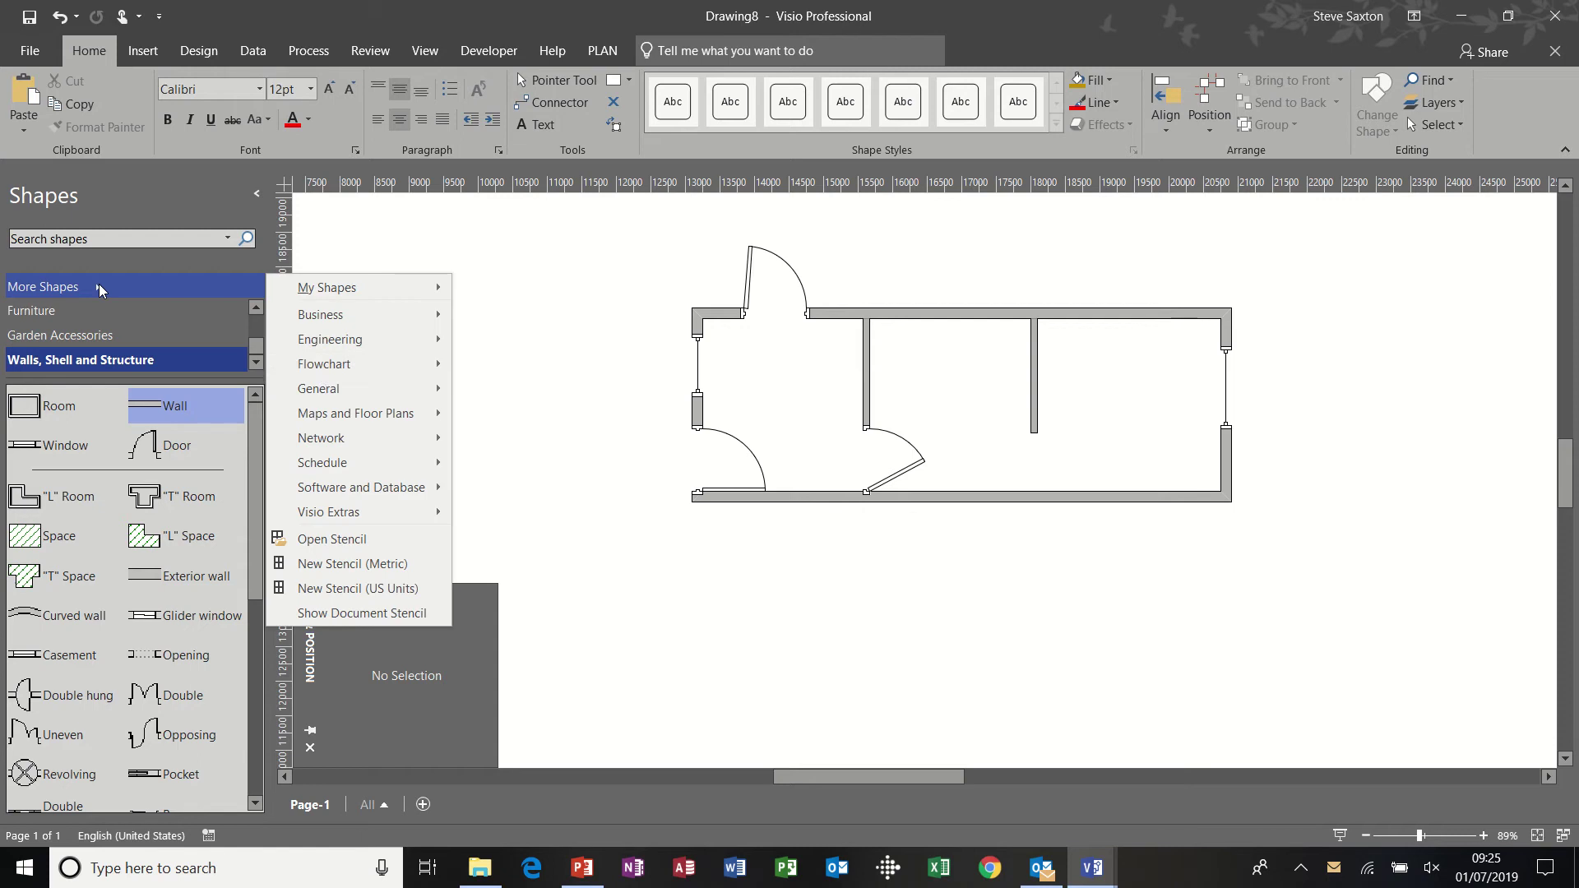
left_click(354, 541)
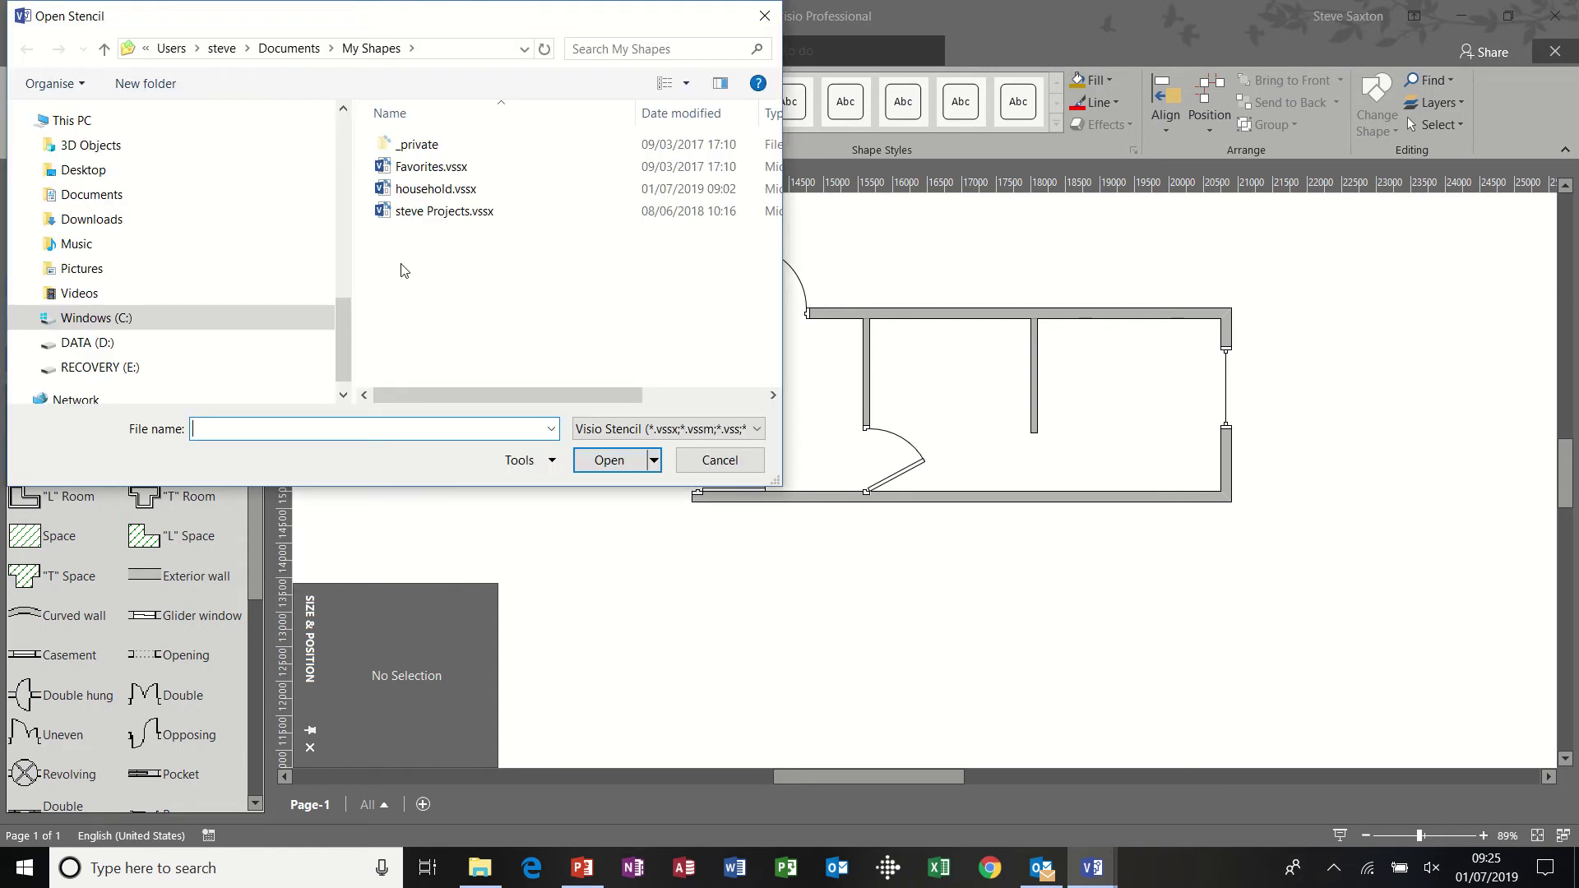
double_click(436, 191)
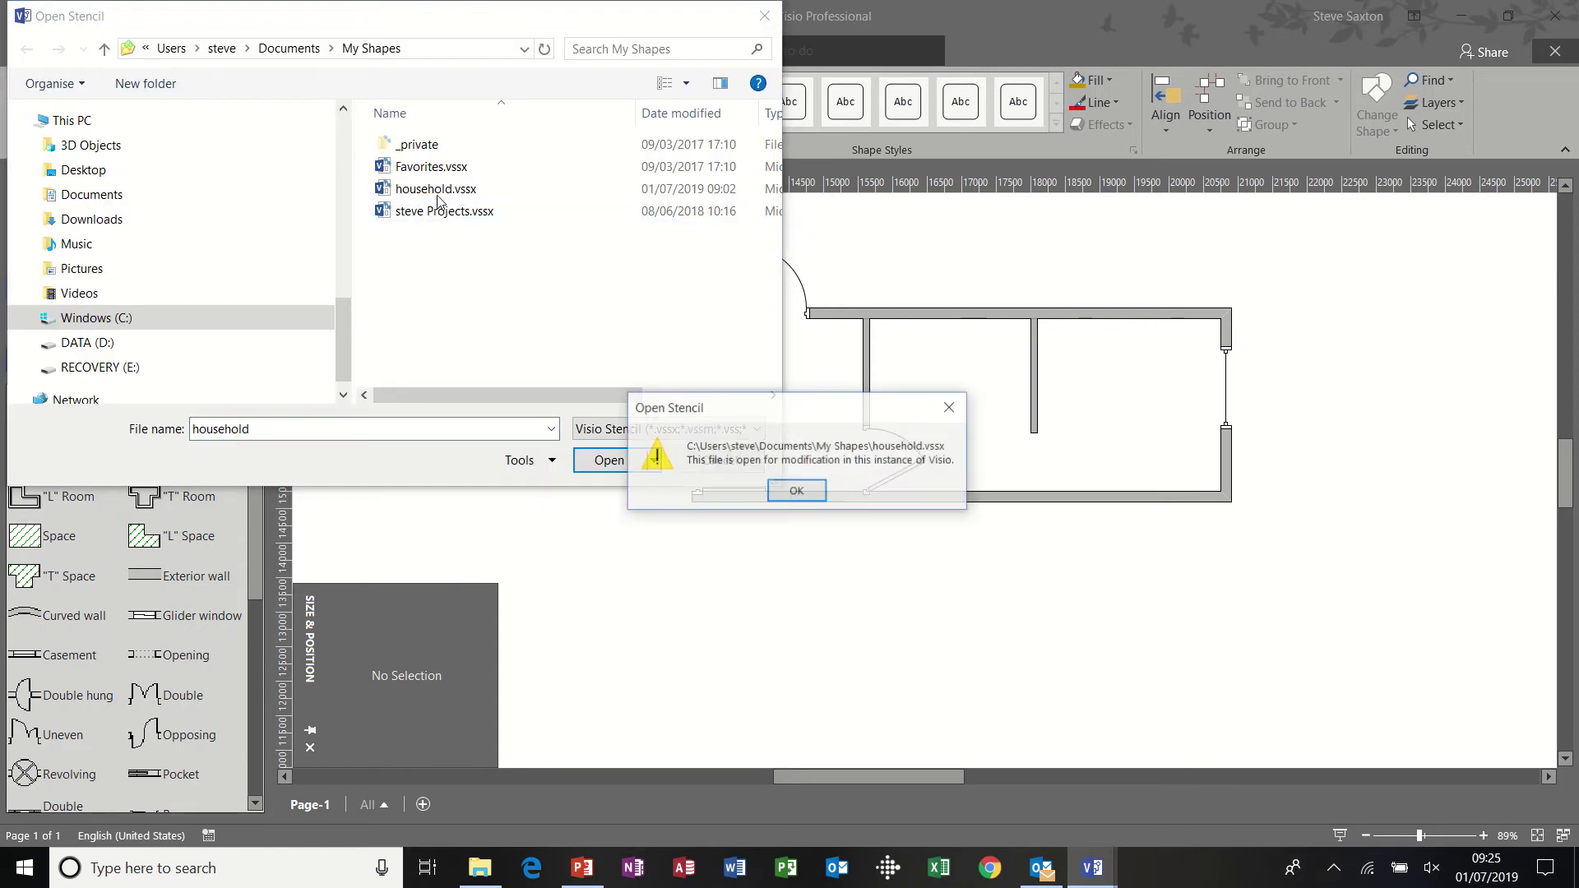
left_click(796, 491)
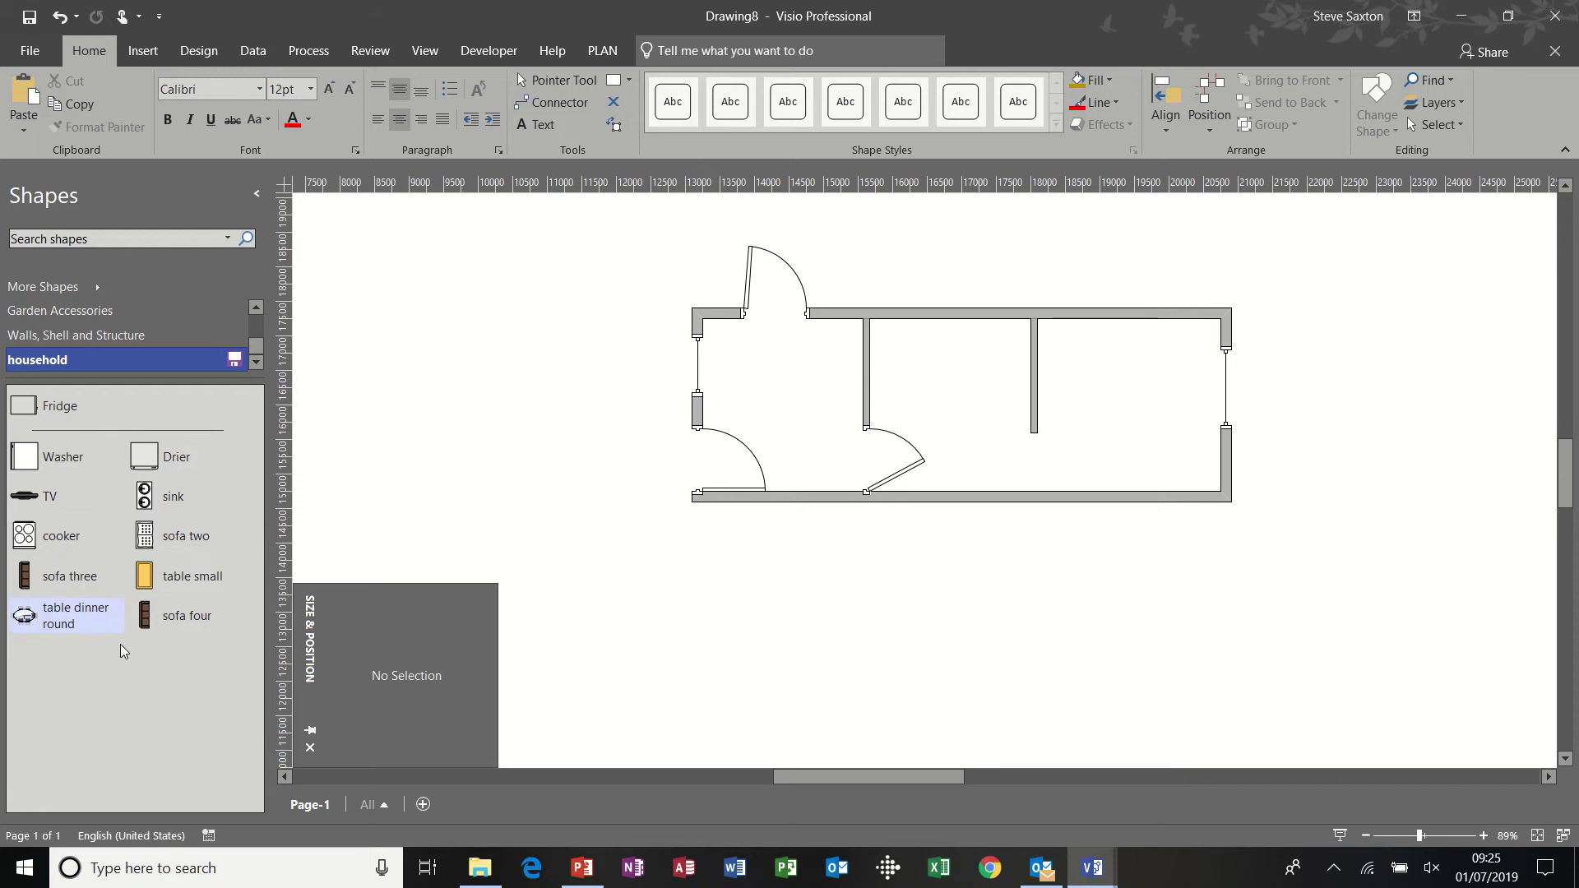
- Search the shapes for 'tv' and place a Television shape left of the plan
left_click(95, 240)
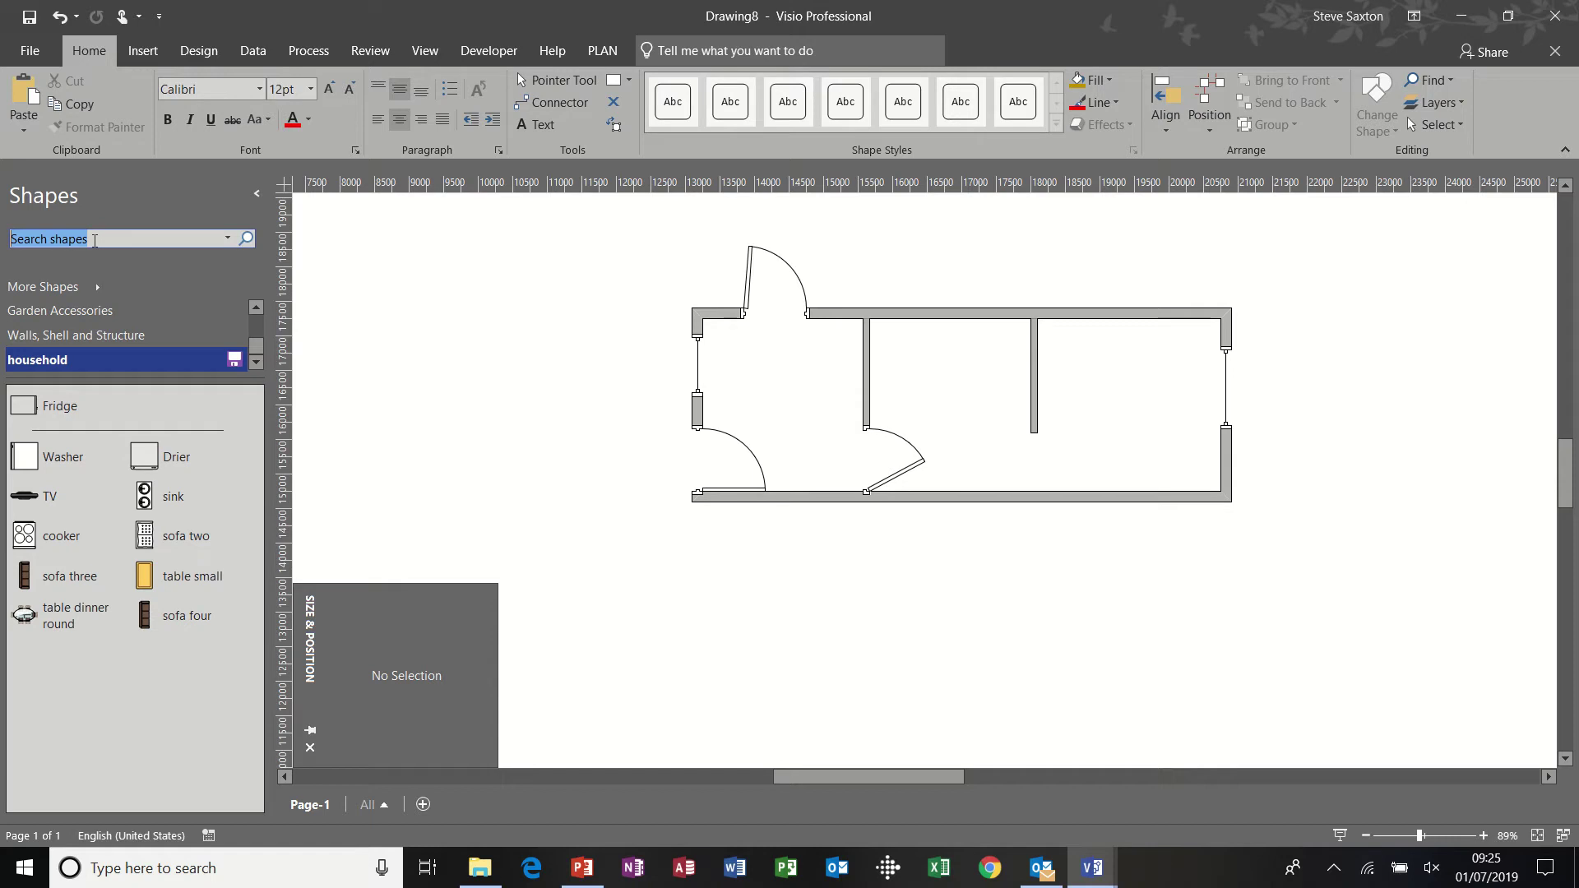
type("tv")
key("Return")
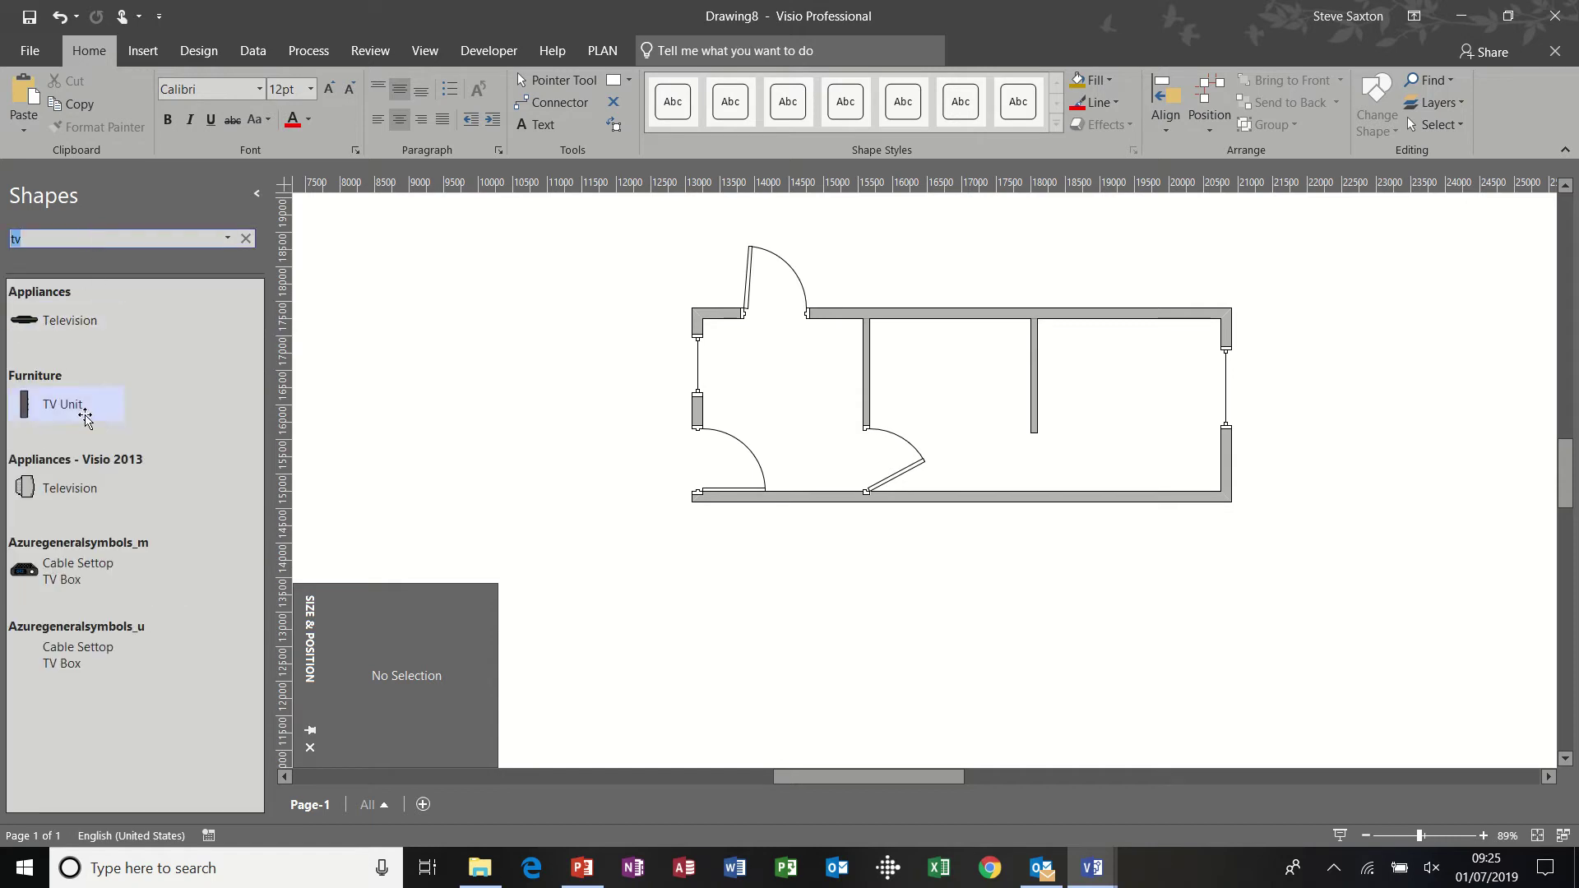
left_click_drag(58, 487, 545, 411)
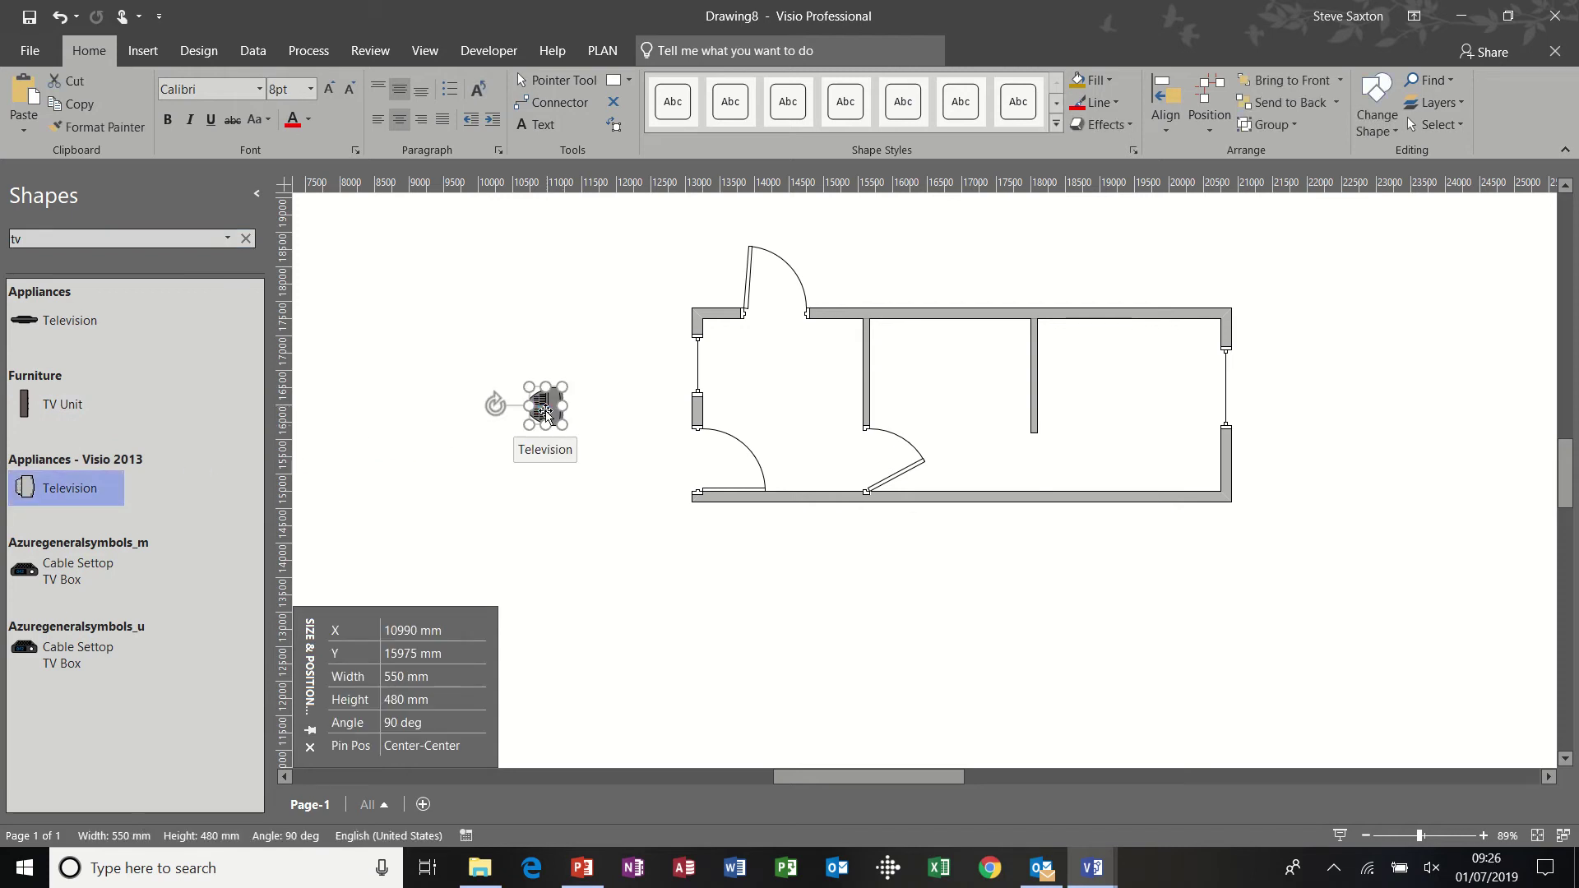
- Drag the TV shape into the household stencil as a new master and rename it 'TV'
left_click(247, 238)
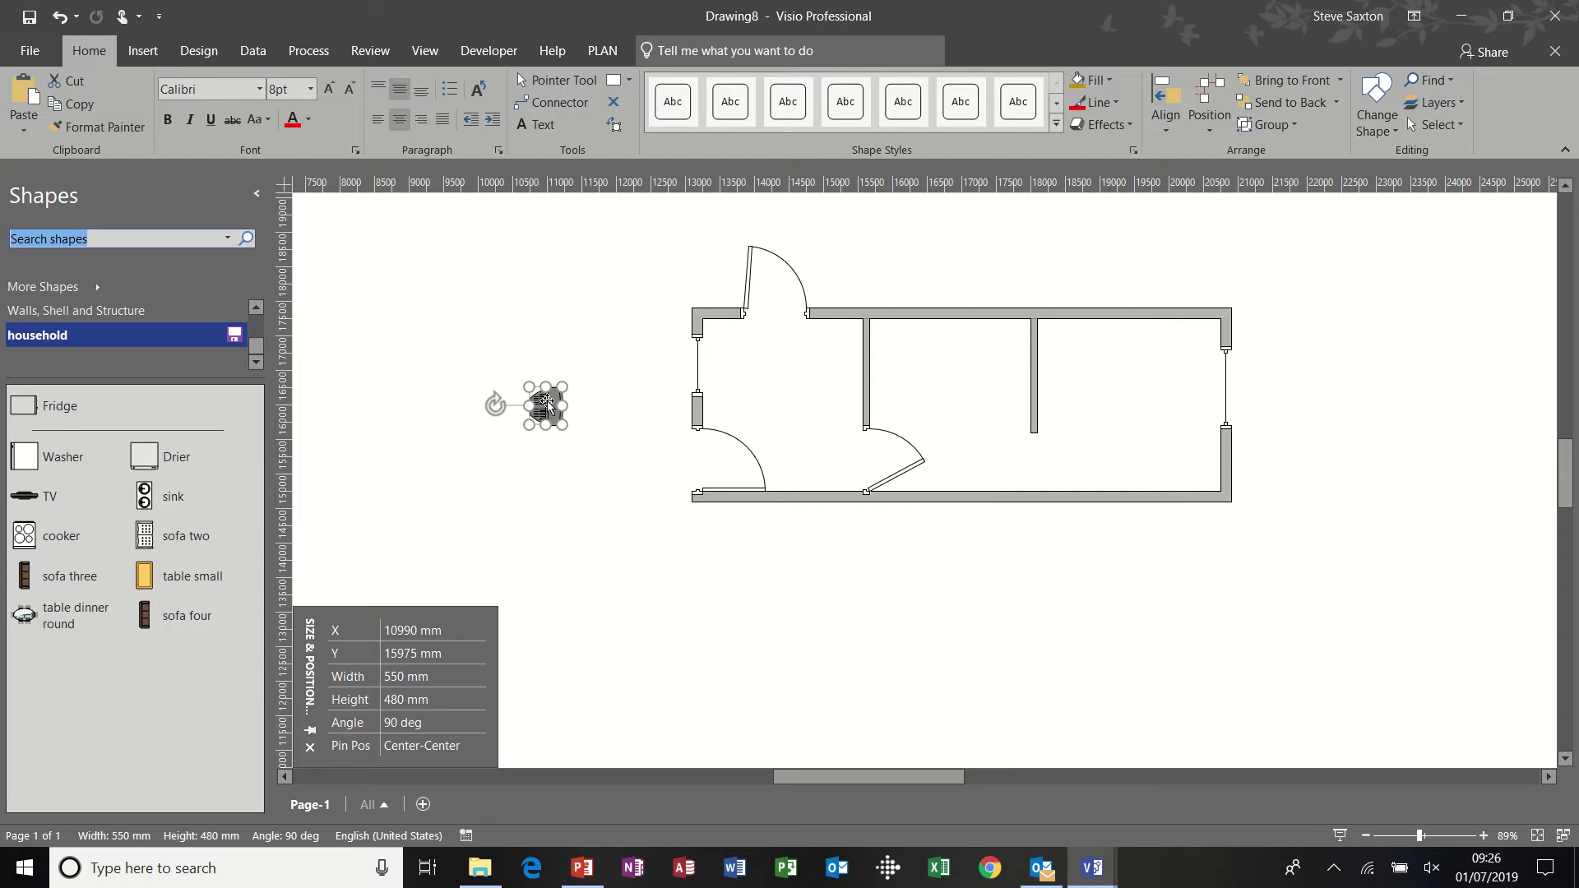
left_click_drag(546, 403, 164, 680)
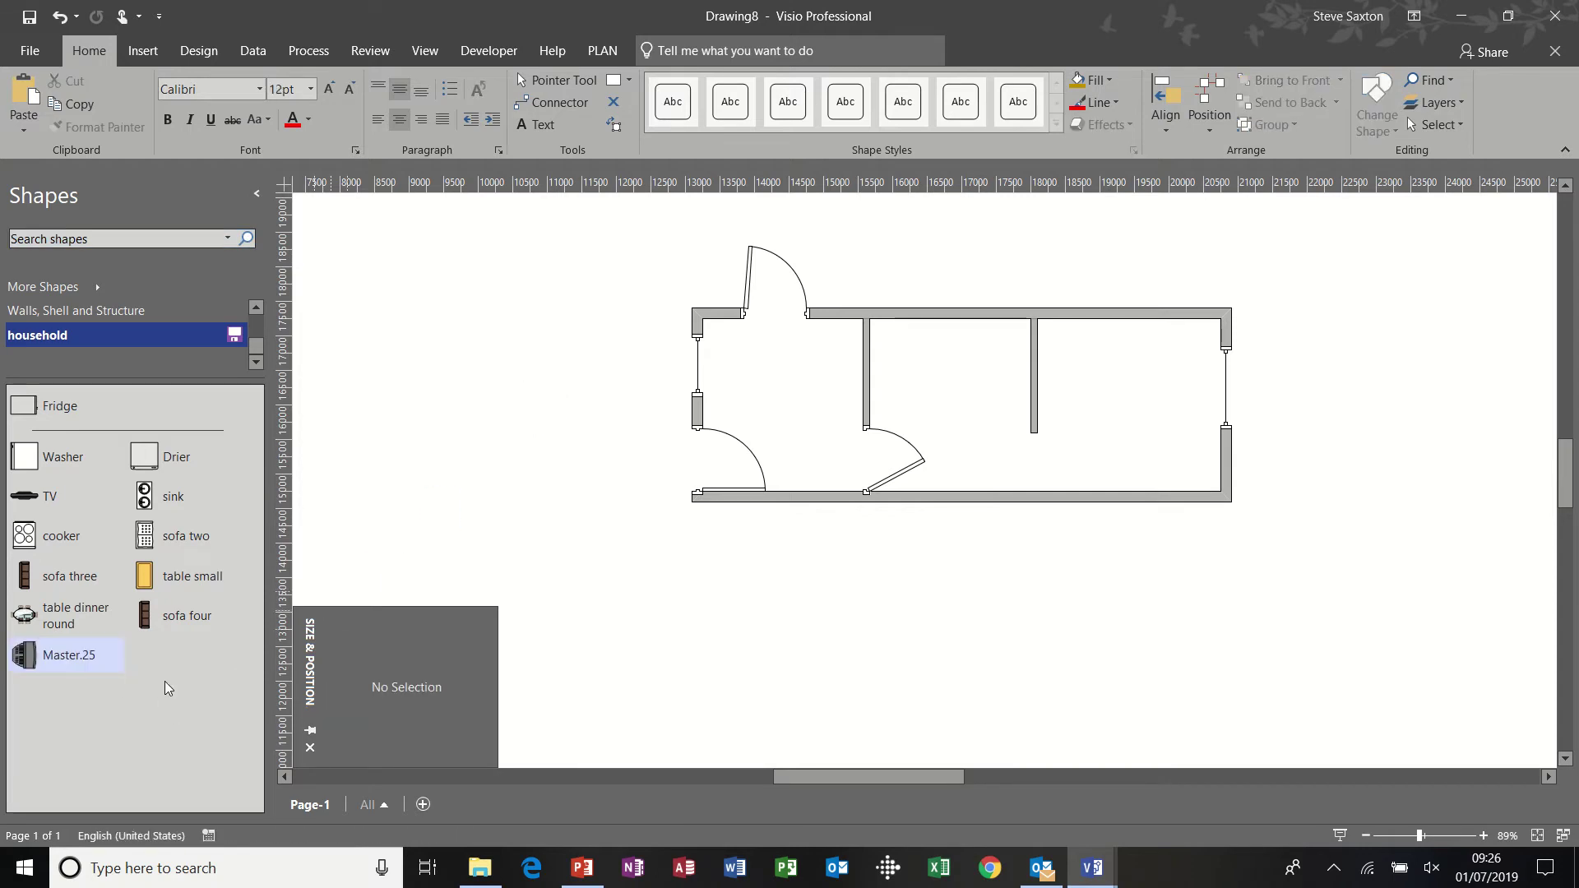
left_click(88, 662)
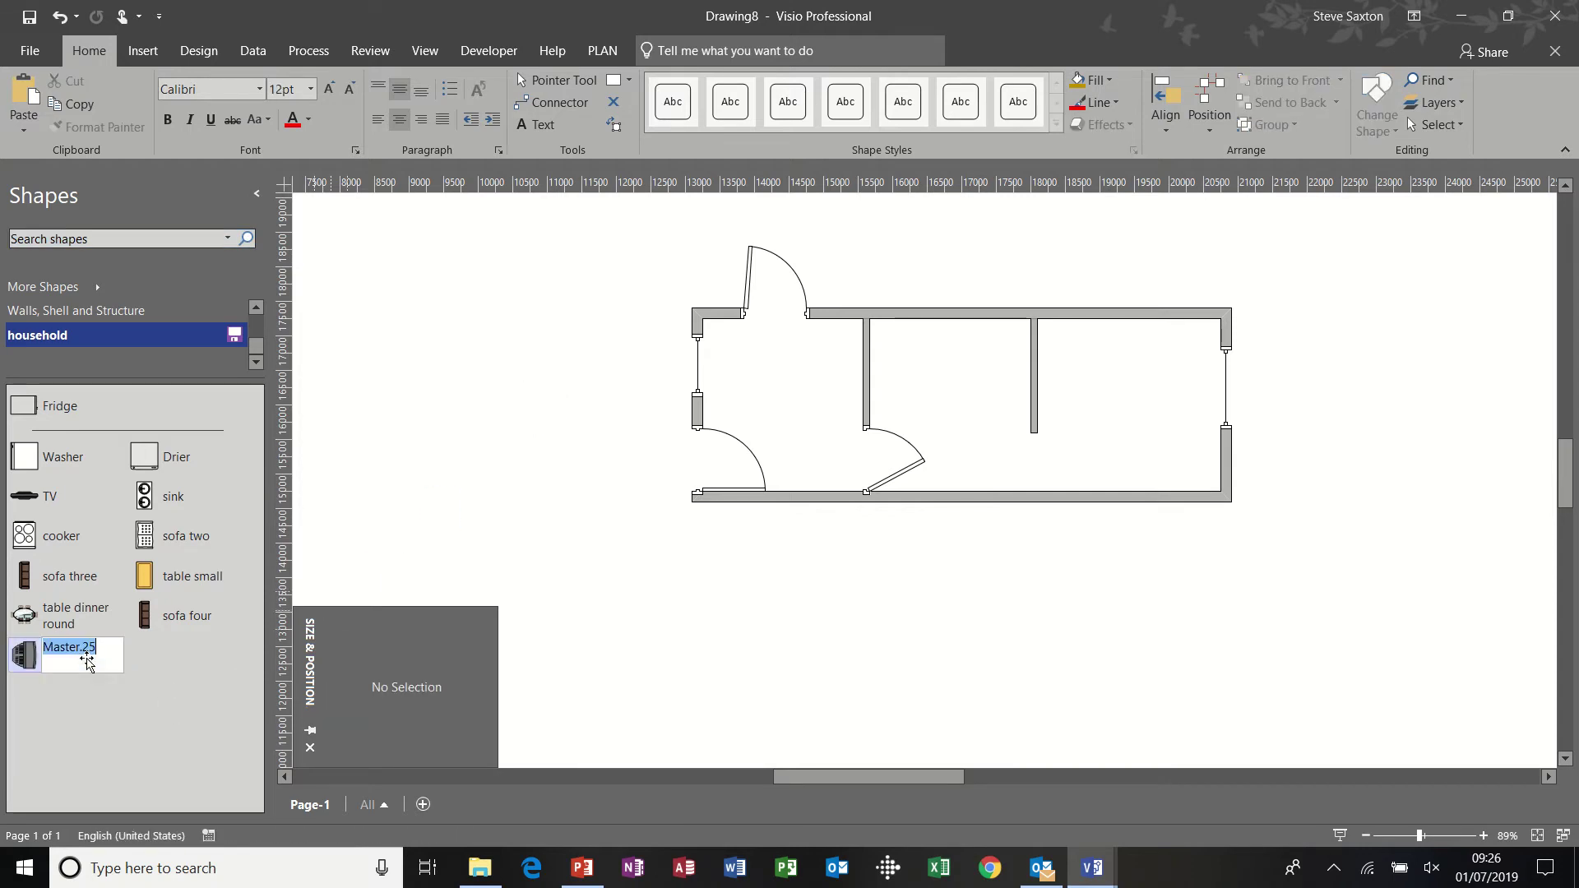
type("TV 1")
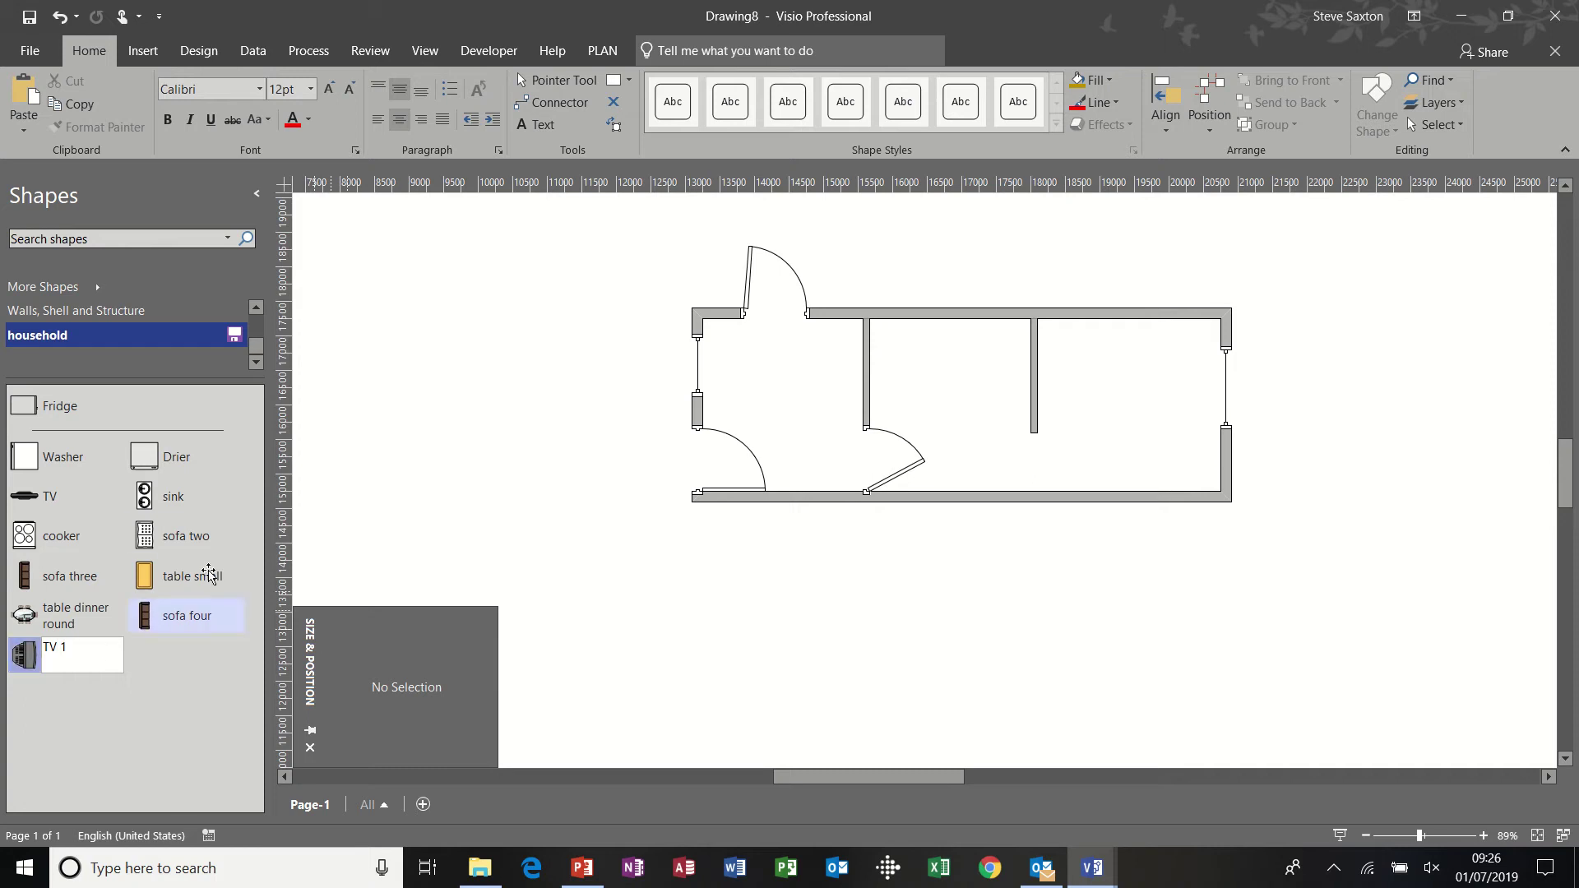
key("Return")
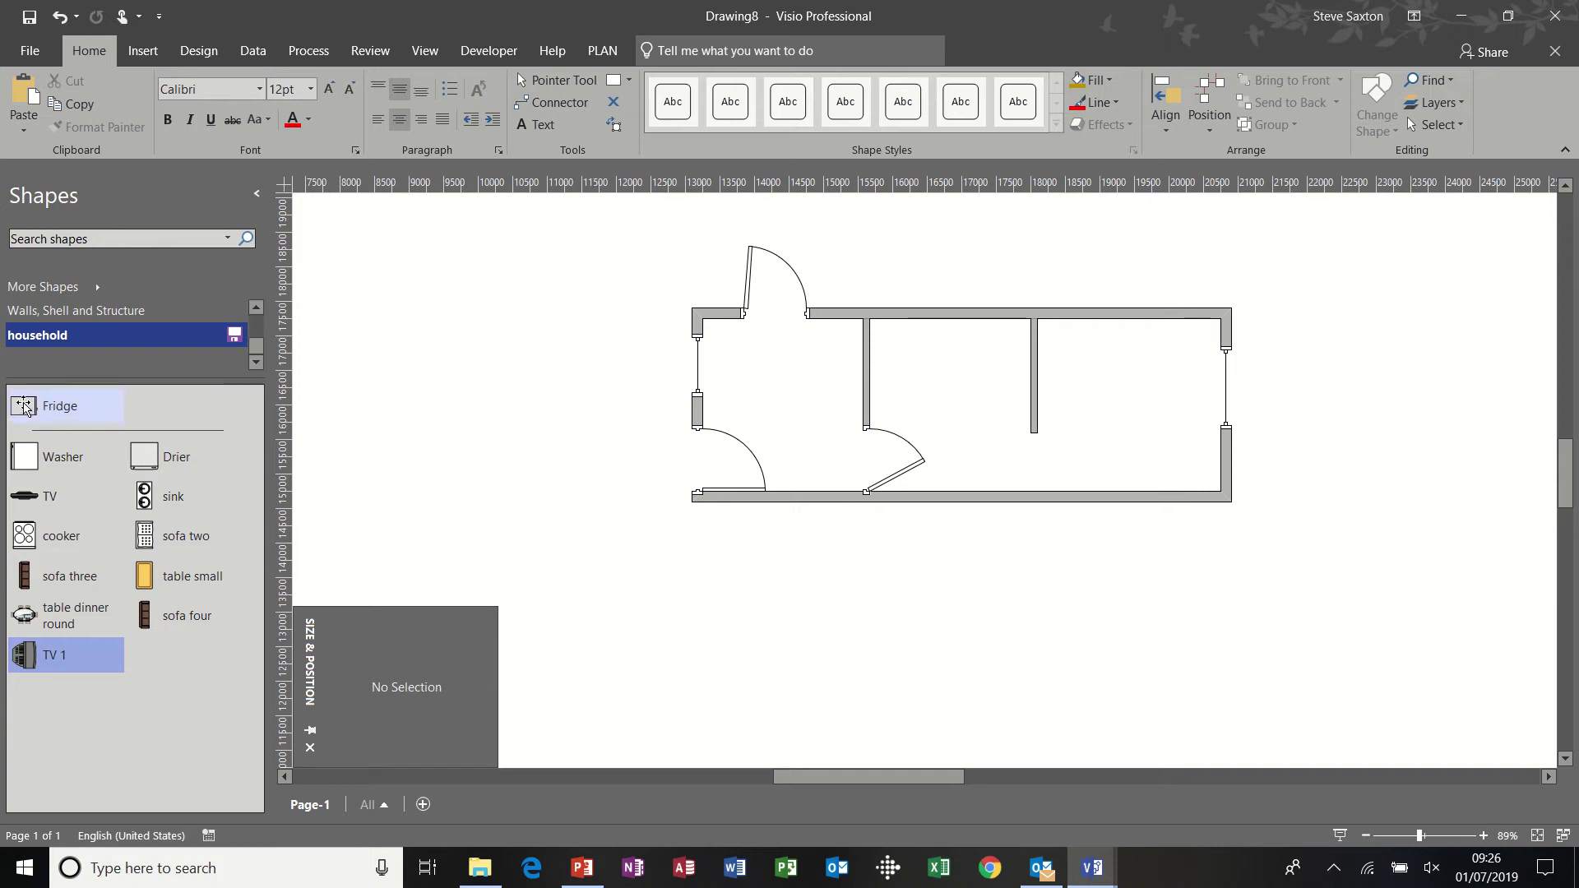
- Place a fridge in the left room and rotate it to face the other way
left_click_drag(25, 407, 825, 364)
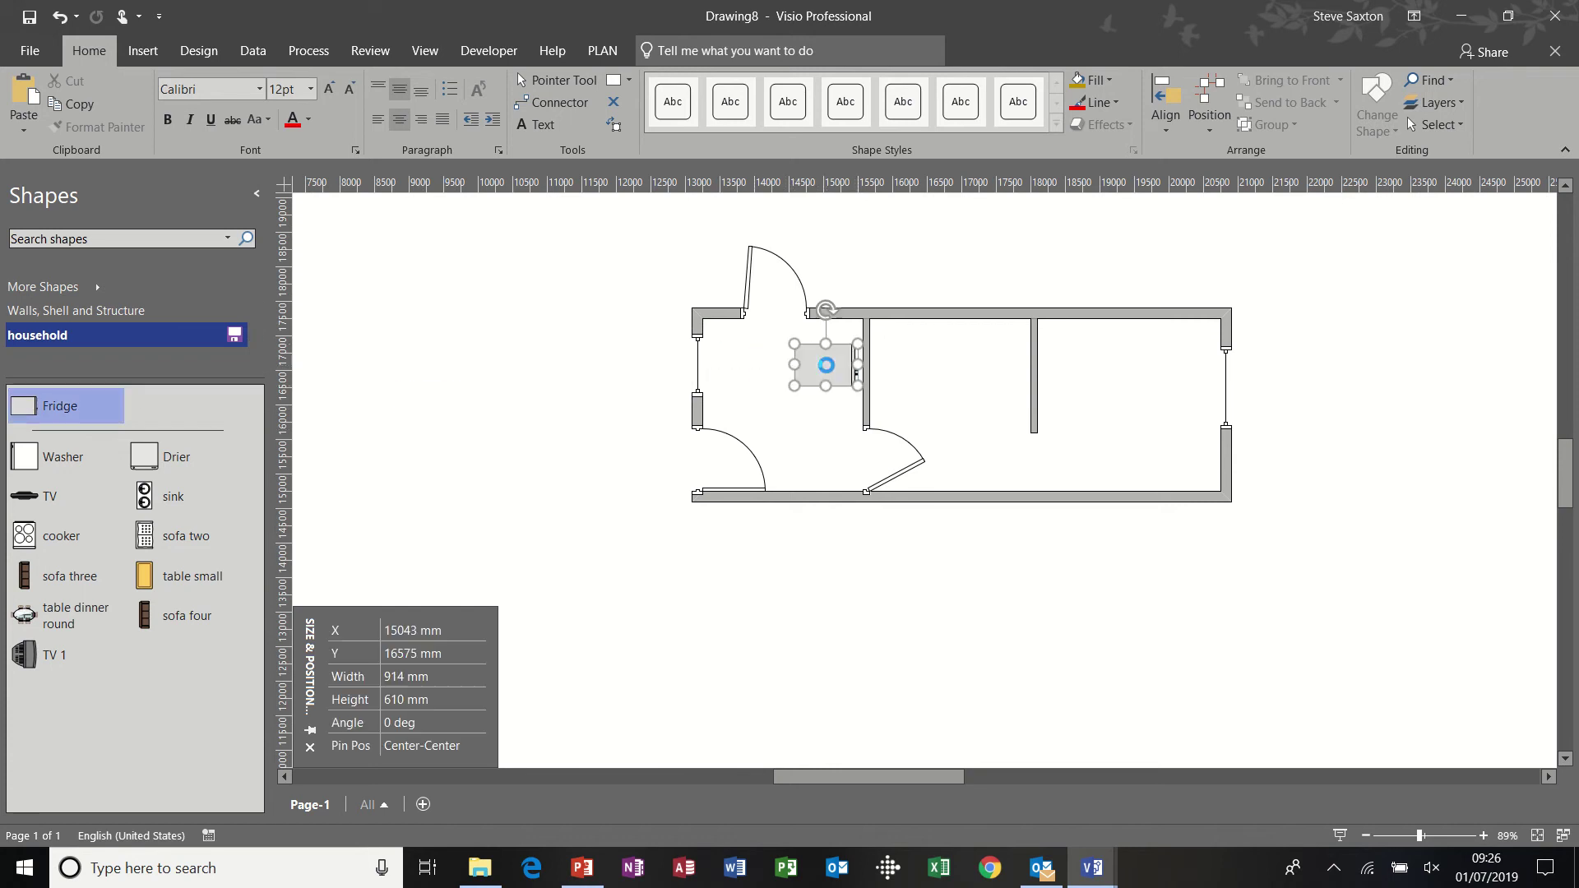
left_click_drag(826, 309, 820, 419)
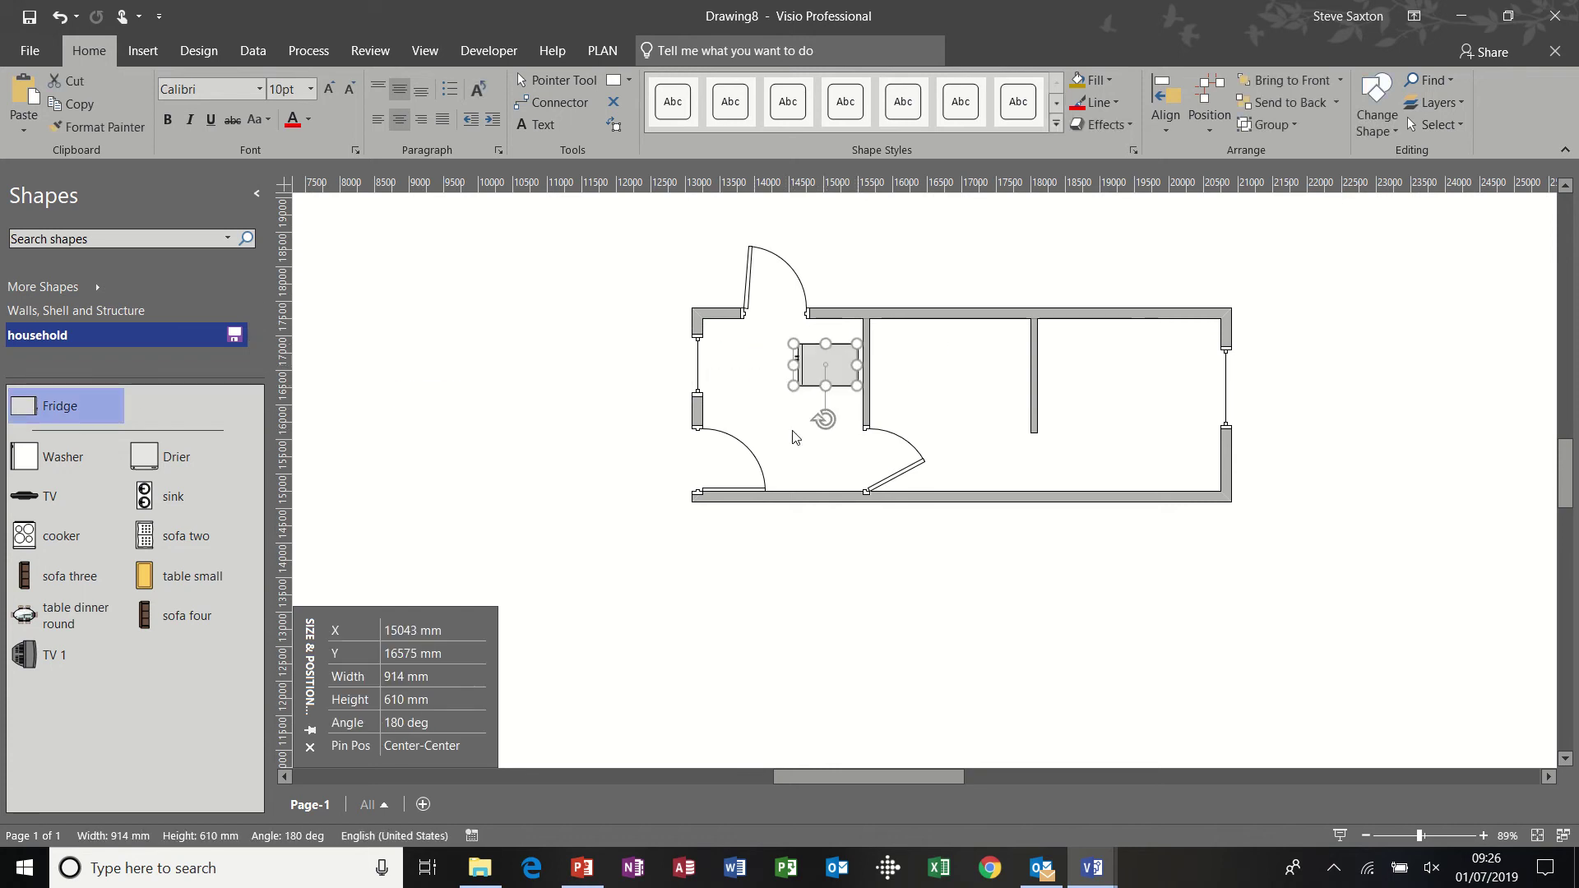
key("ctrl+z")
key("ctrl+y")
left_click(837, 553)
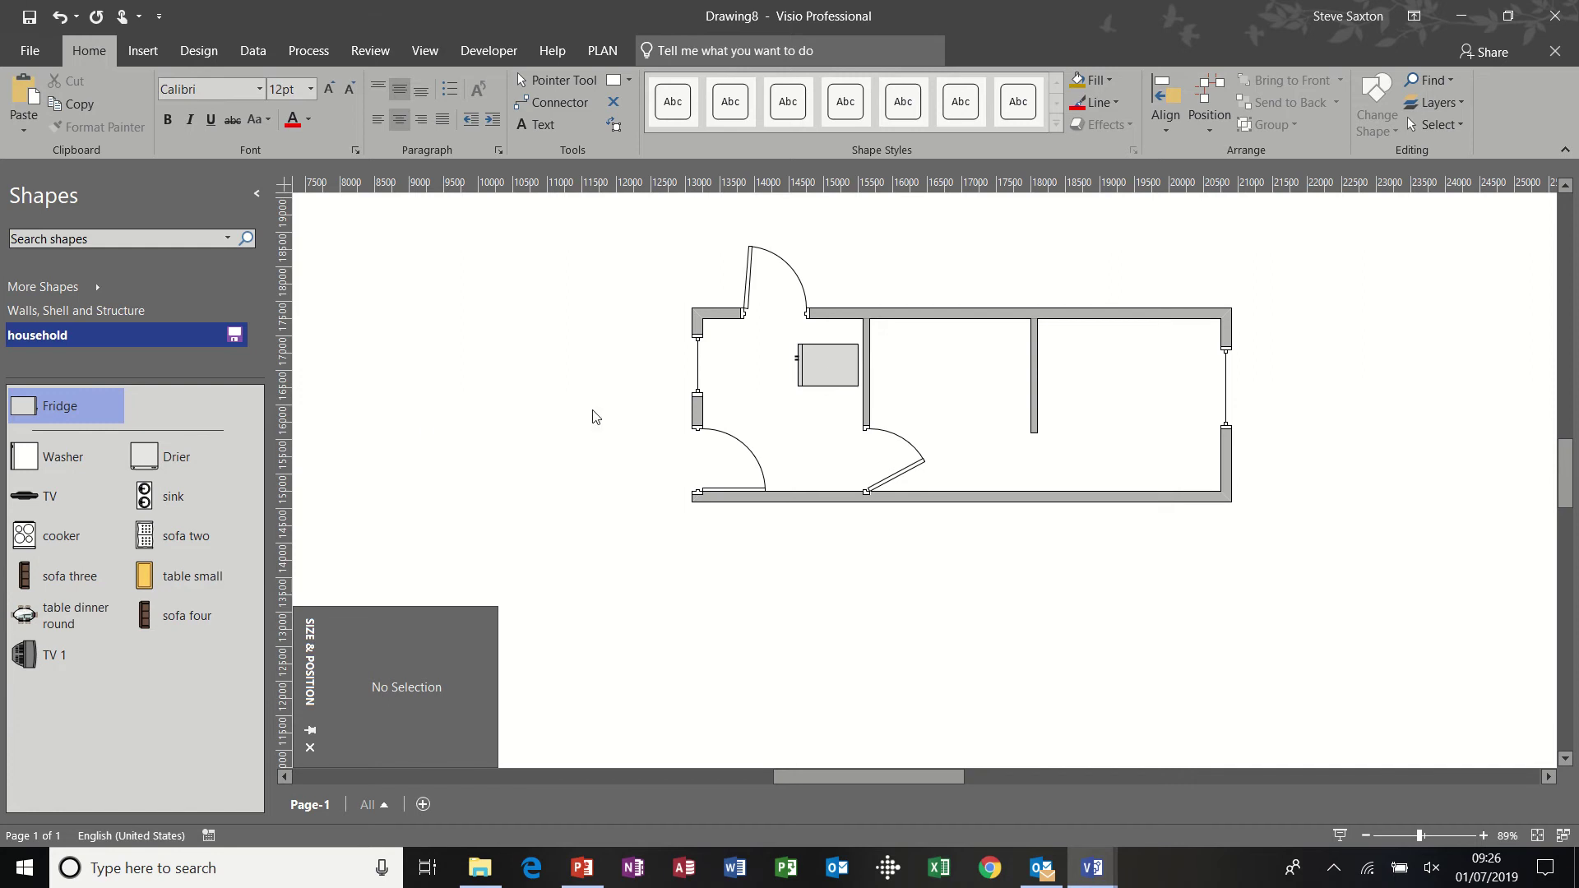
- Add a drier rotated 90° in the top-left corner and a washer below it against the left wall
left_click_drag(148, 456, 745, 357)
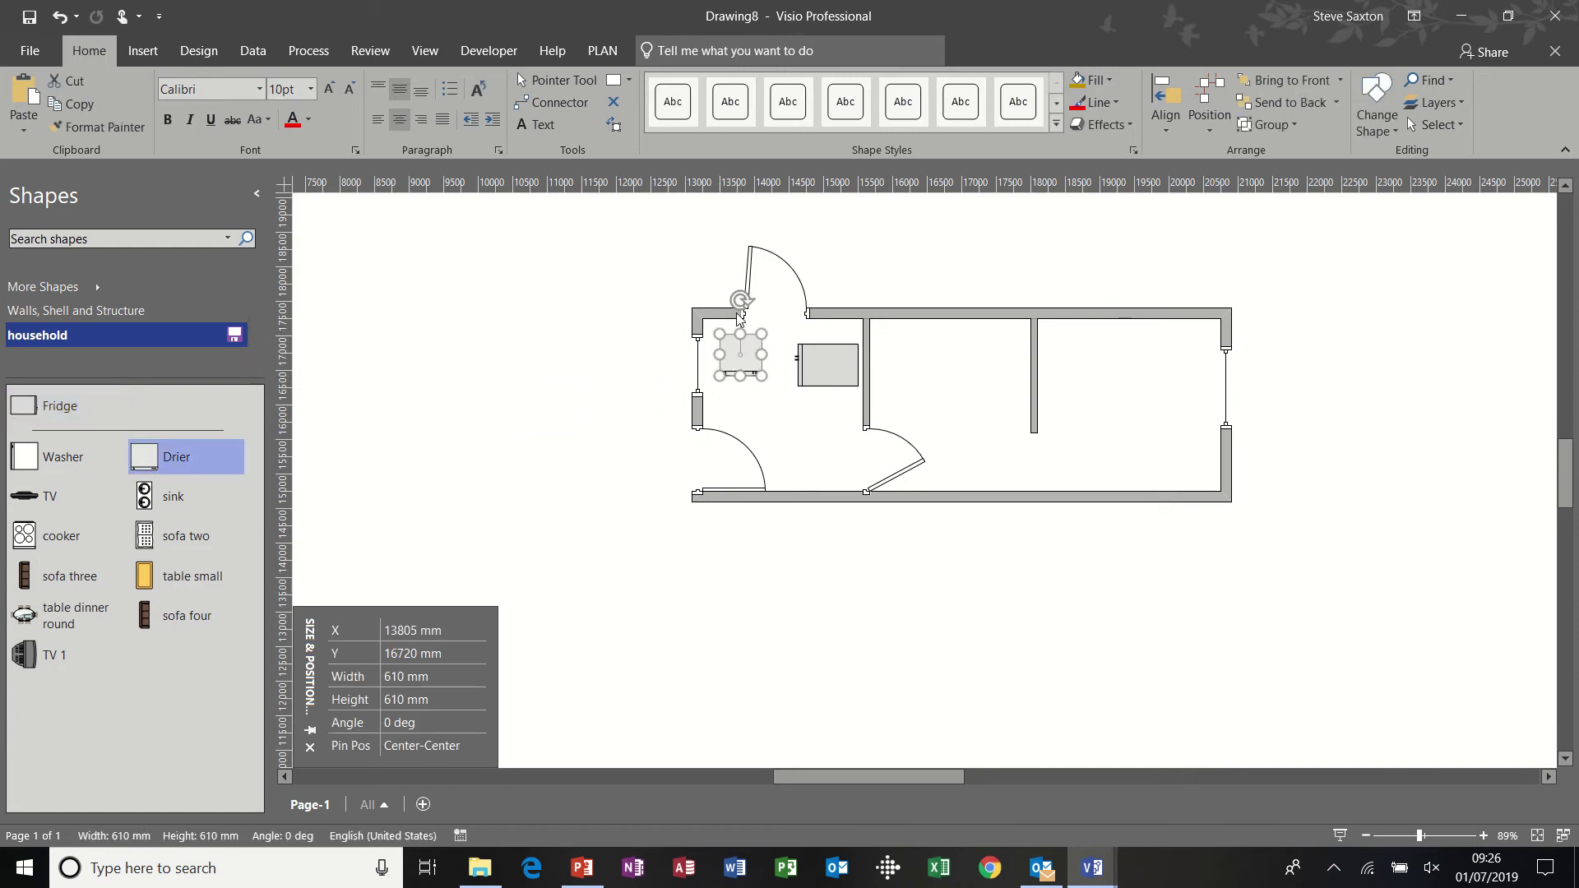
left_click_drag(741, 301, 726, 342)
left_click(599, 465)
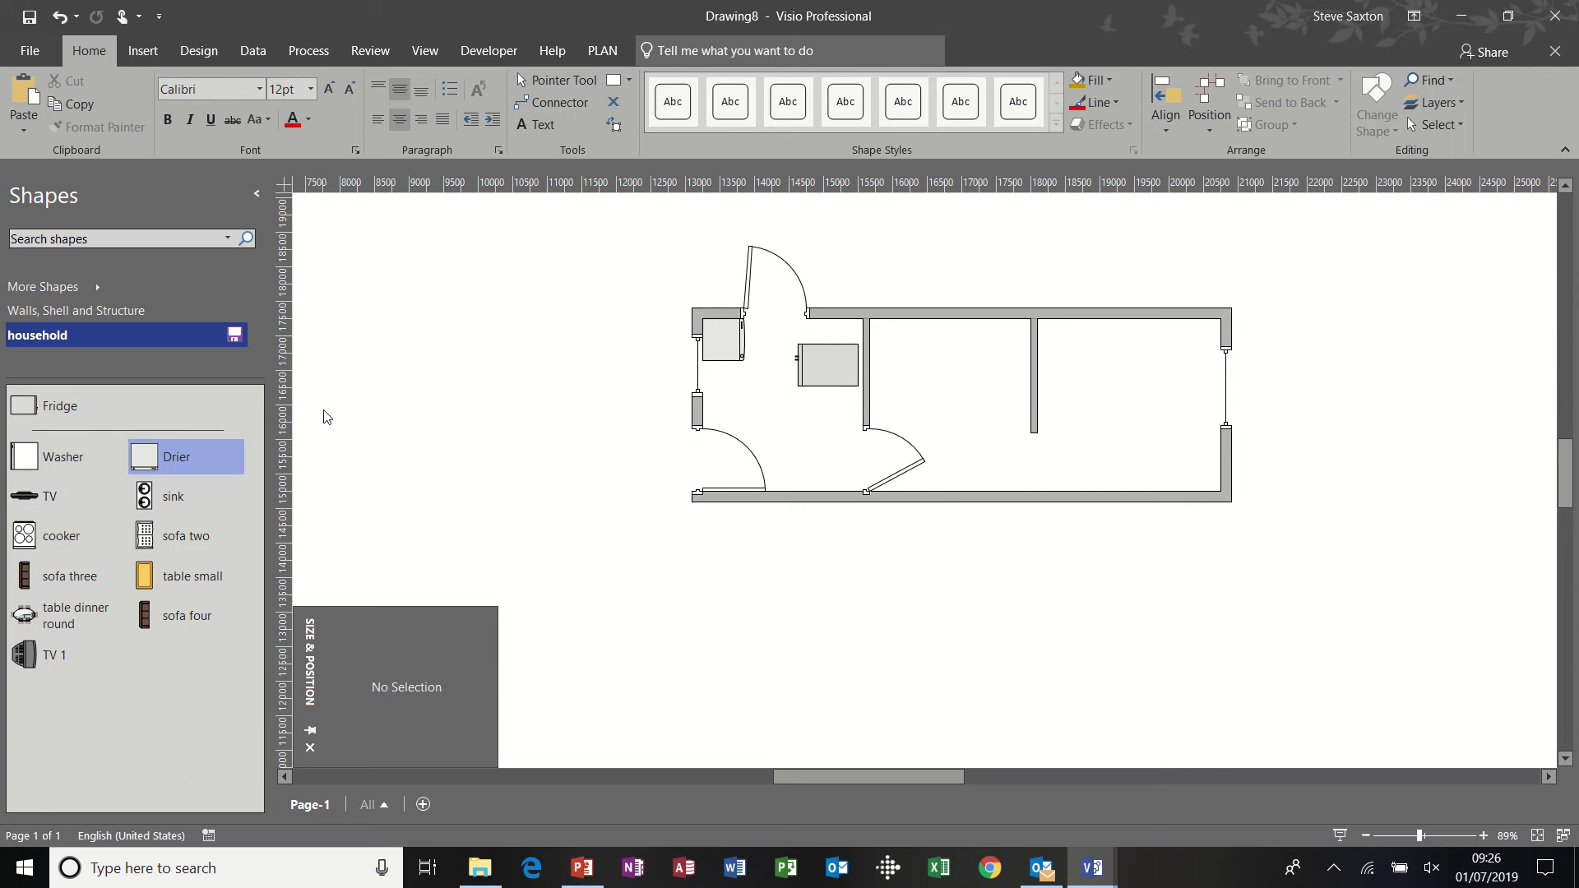
left_click_drag(25, 456, 714, 377)
left_click(594, 390)
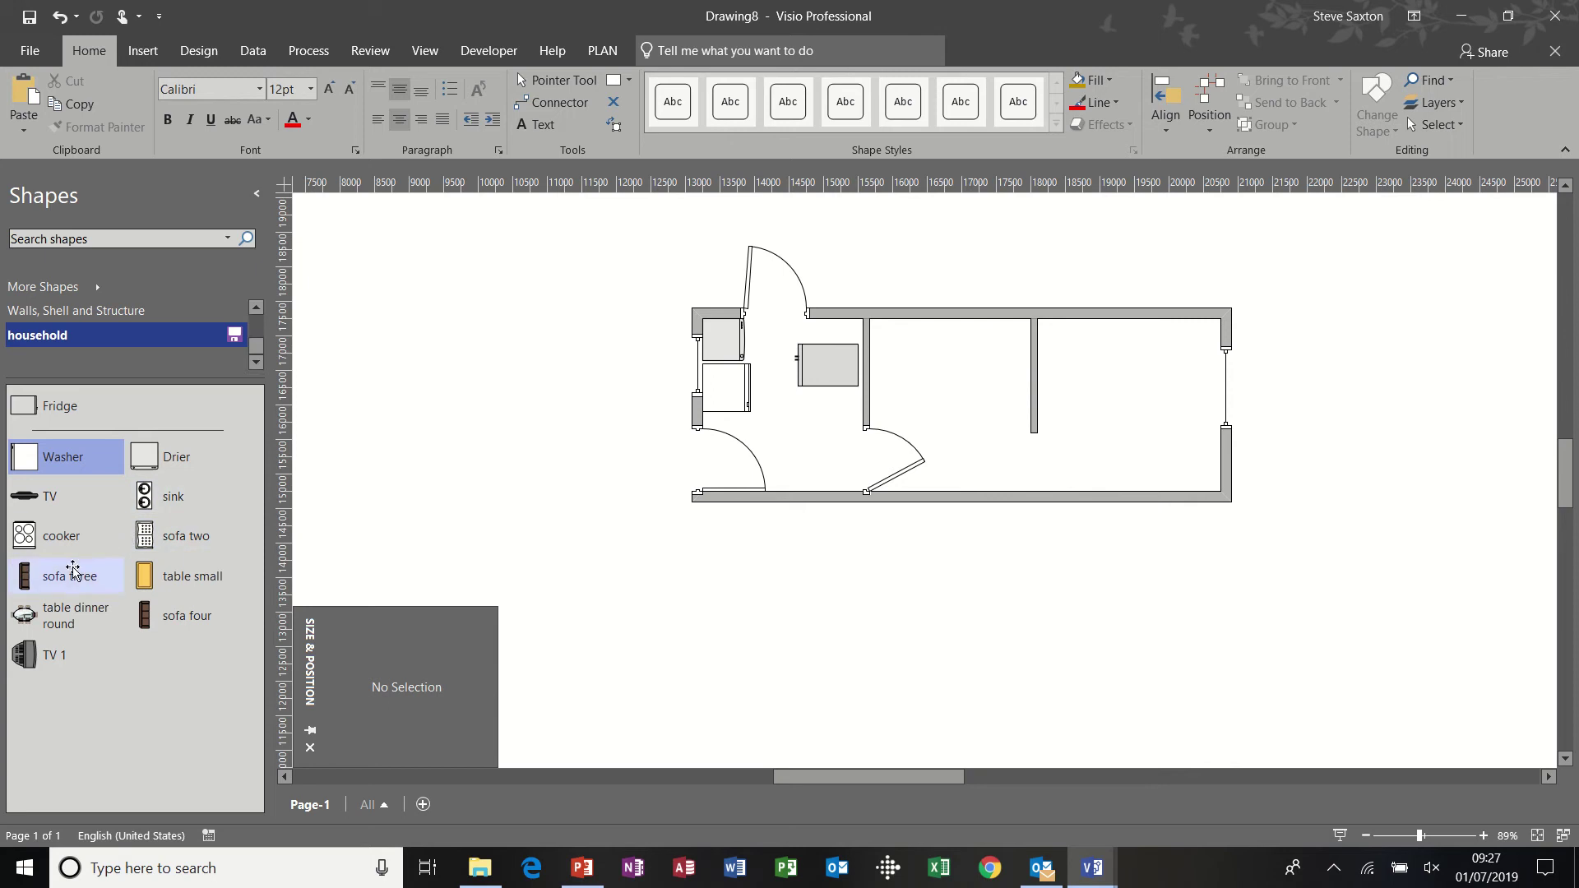
- Lay a three-seat sofa horizontally along the top wall and put a TV against the bottom wall
left_click_drag(72, 573, 963, 457)
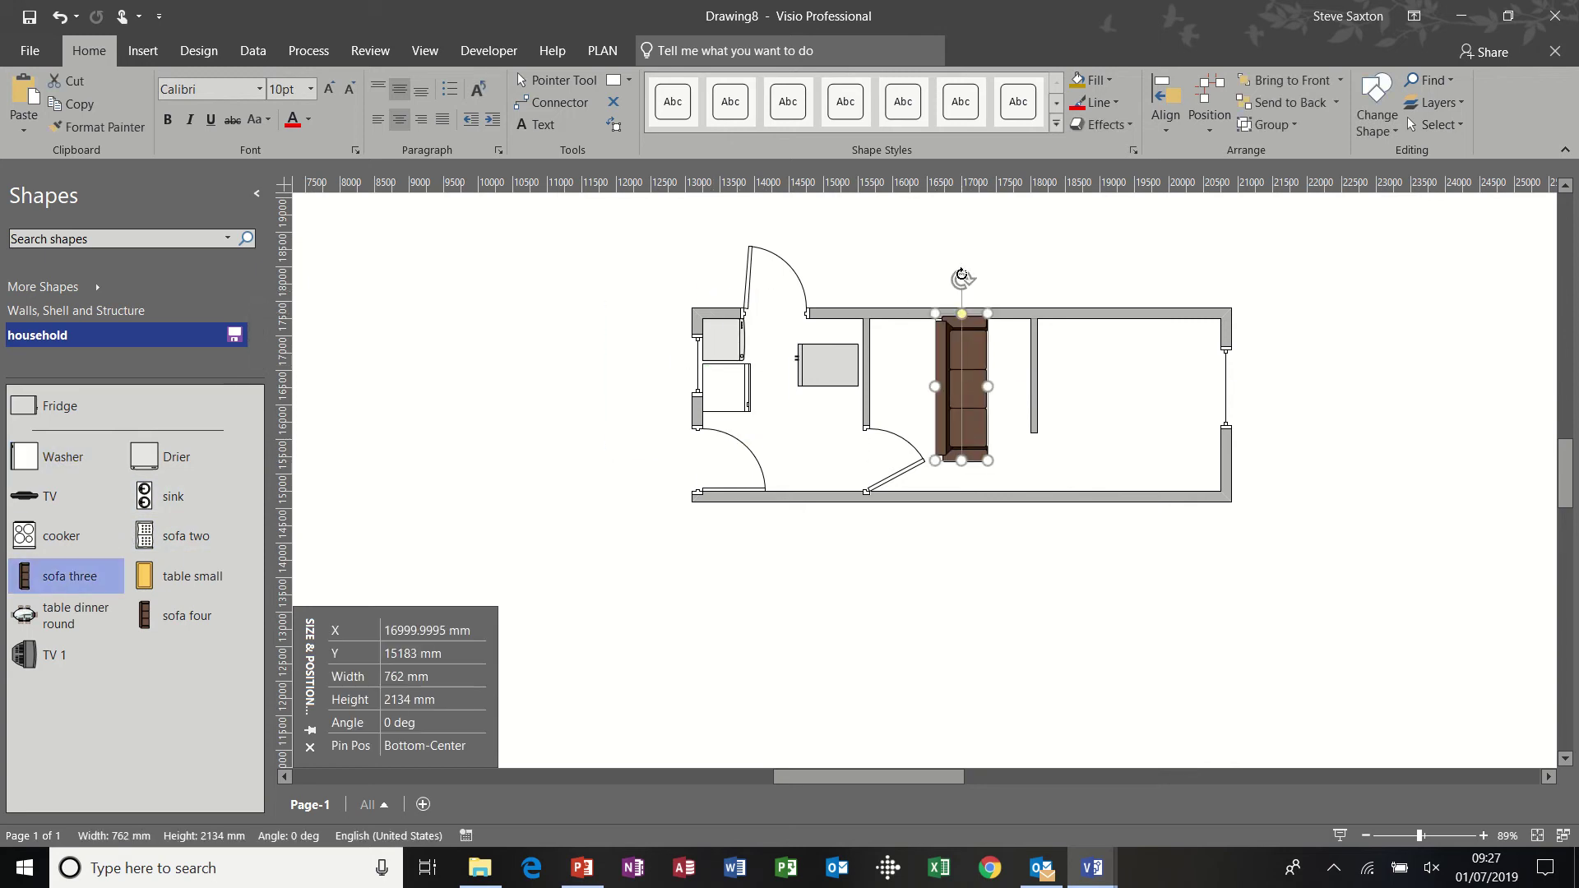
left_click_drag(961, 278, 967, 362)
left_click_drag(1049, 335, 958, 349)
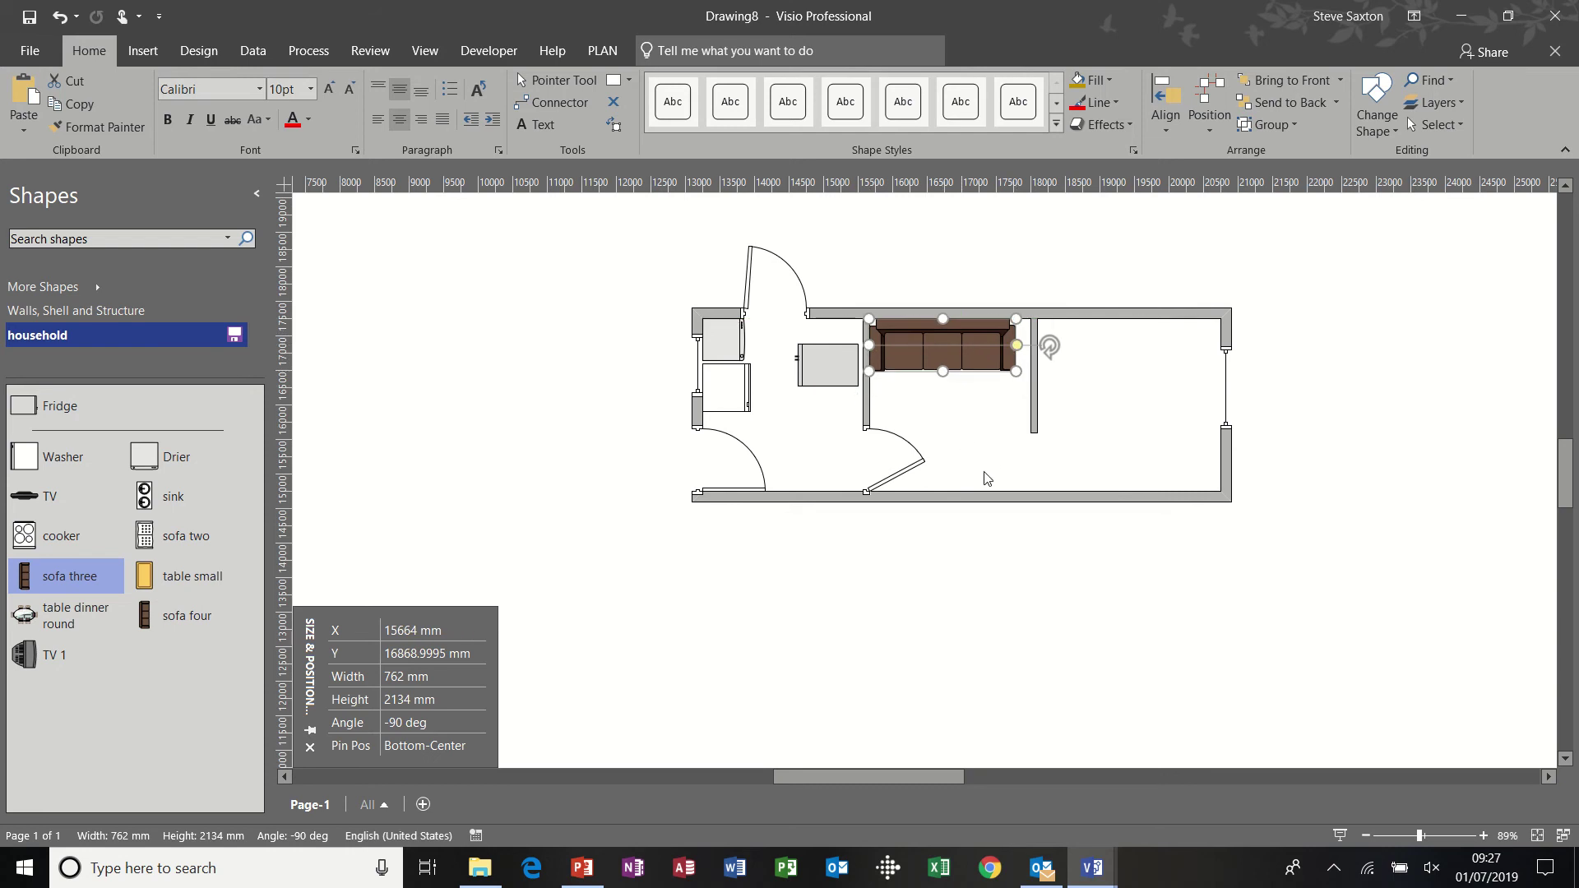
left_click_drag(33, 498, 967, 489)
left_click(881, 556)
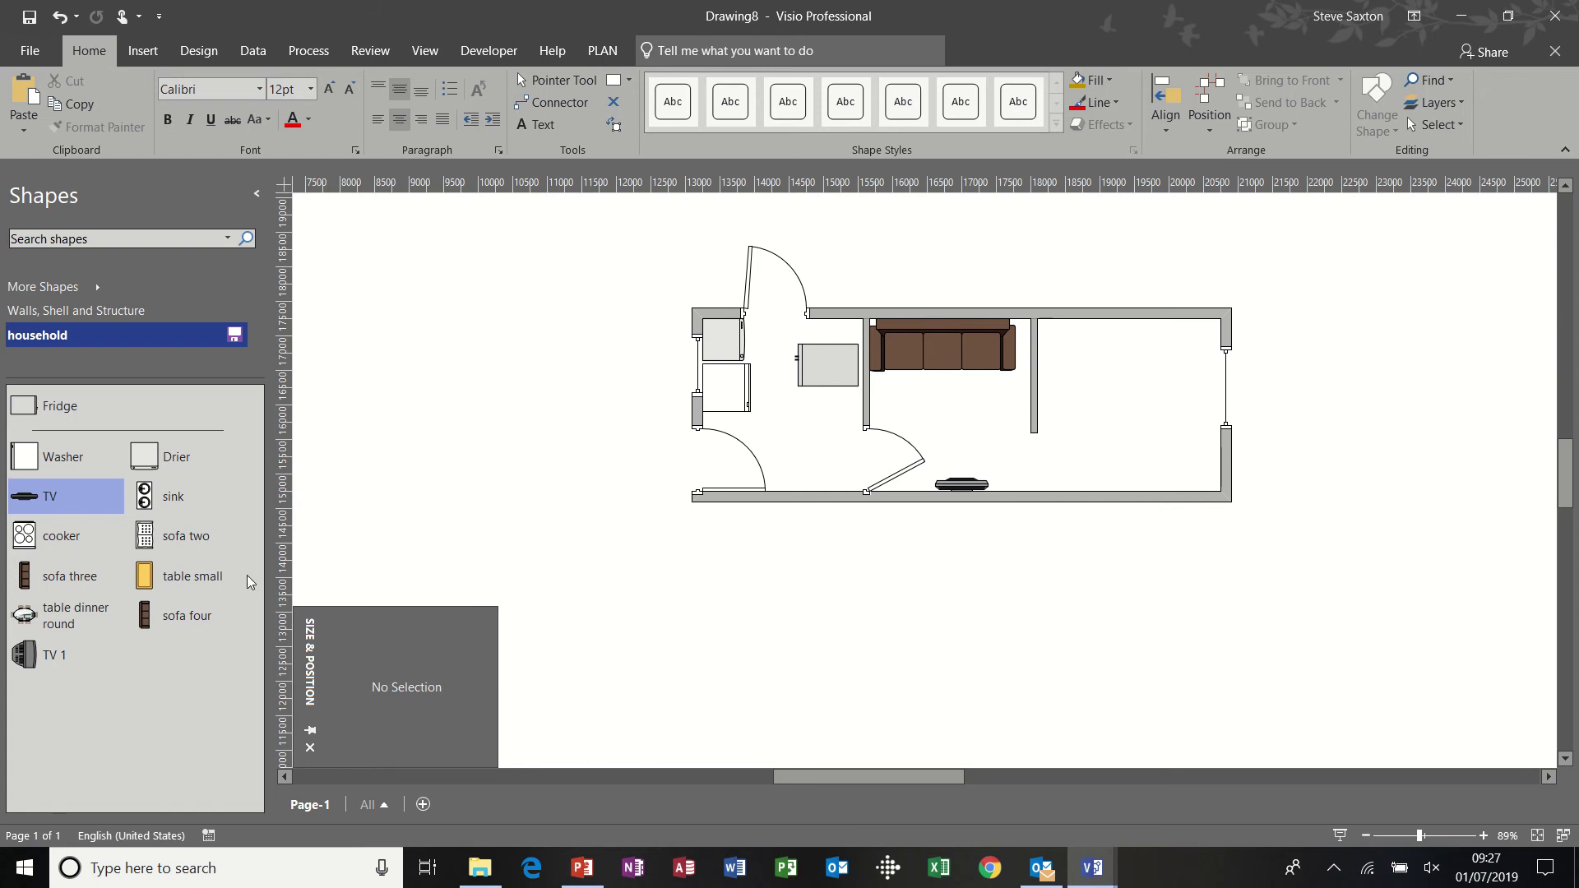
- Add a 400 × 800 mm small table, rotated horizontally, in front of the sofa
left_click_drag(195, 578, 982, 417)
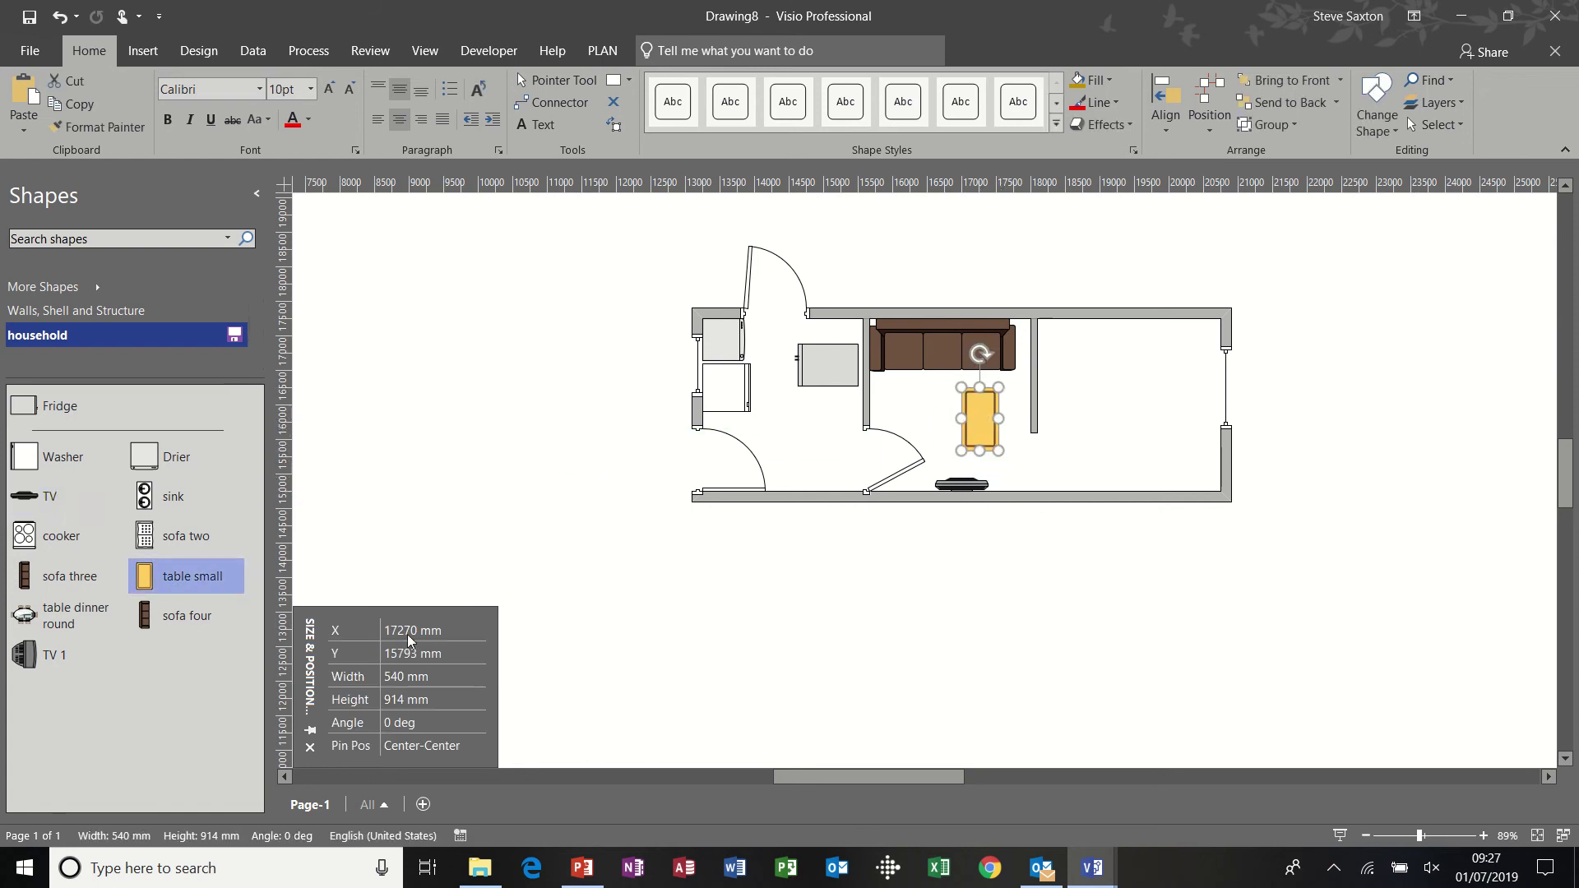
left_click(406, 700)
type("8")
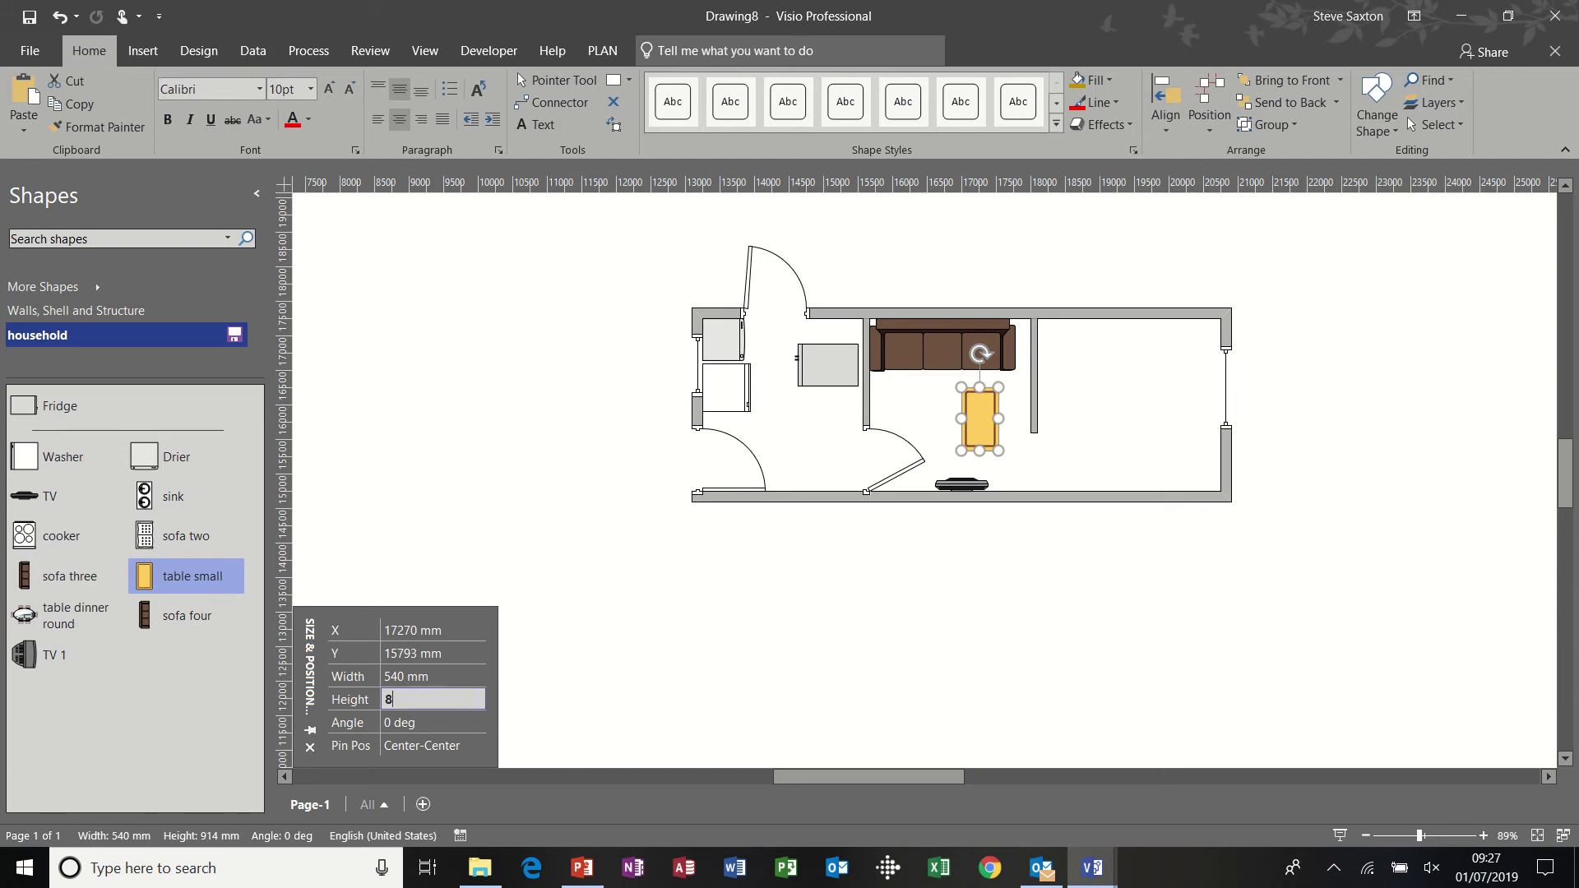
type("00")
left_click(402, 678)
type("400")
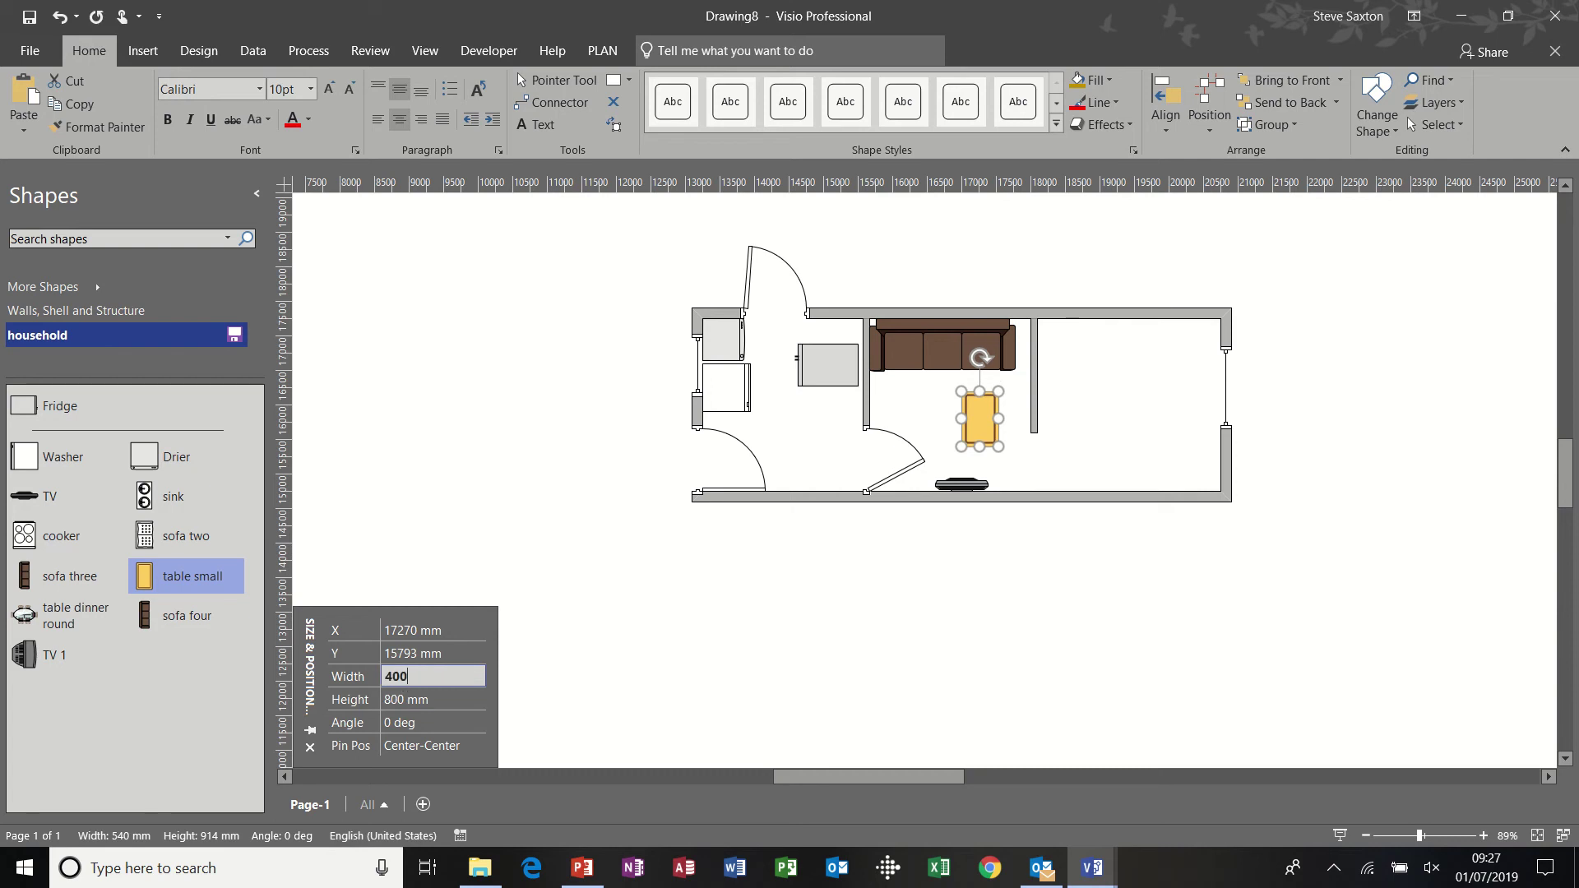
left_click(641, 646)
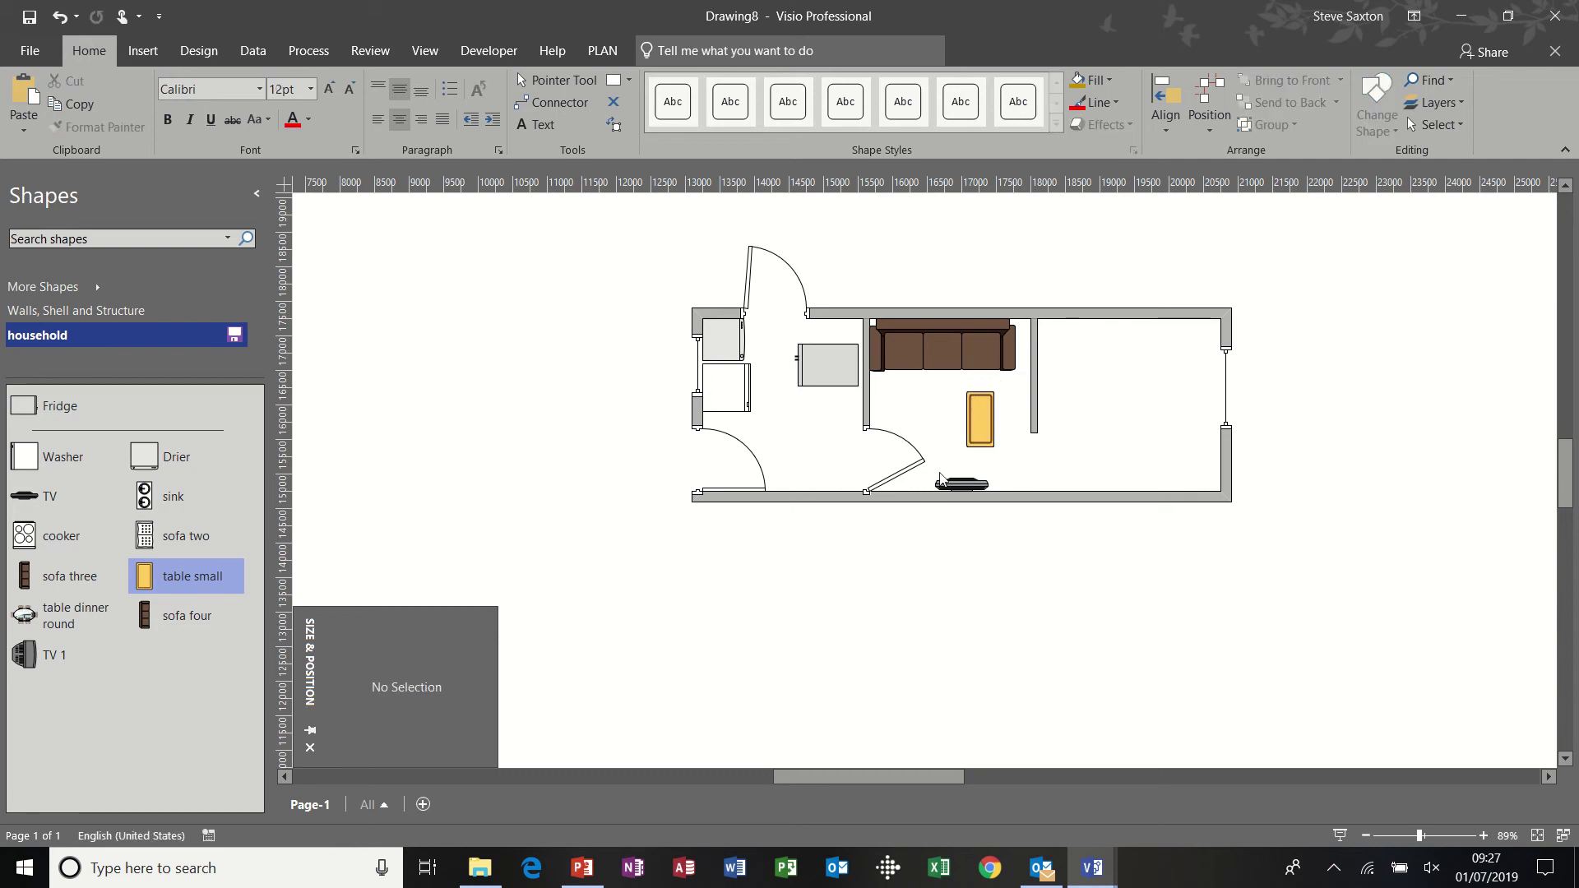
left_click(975, 436)
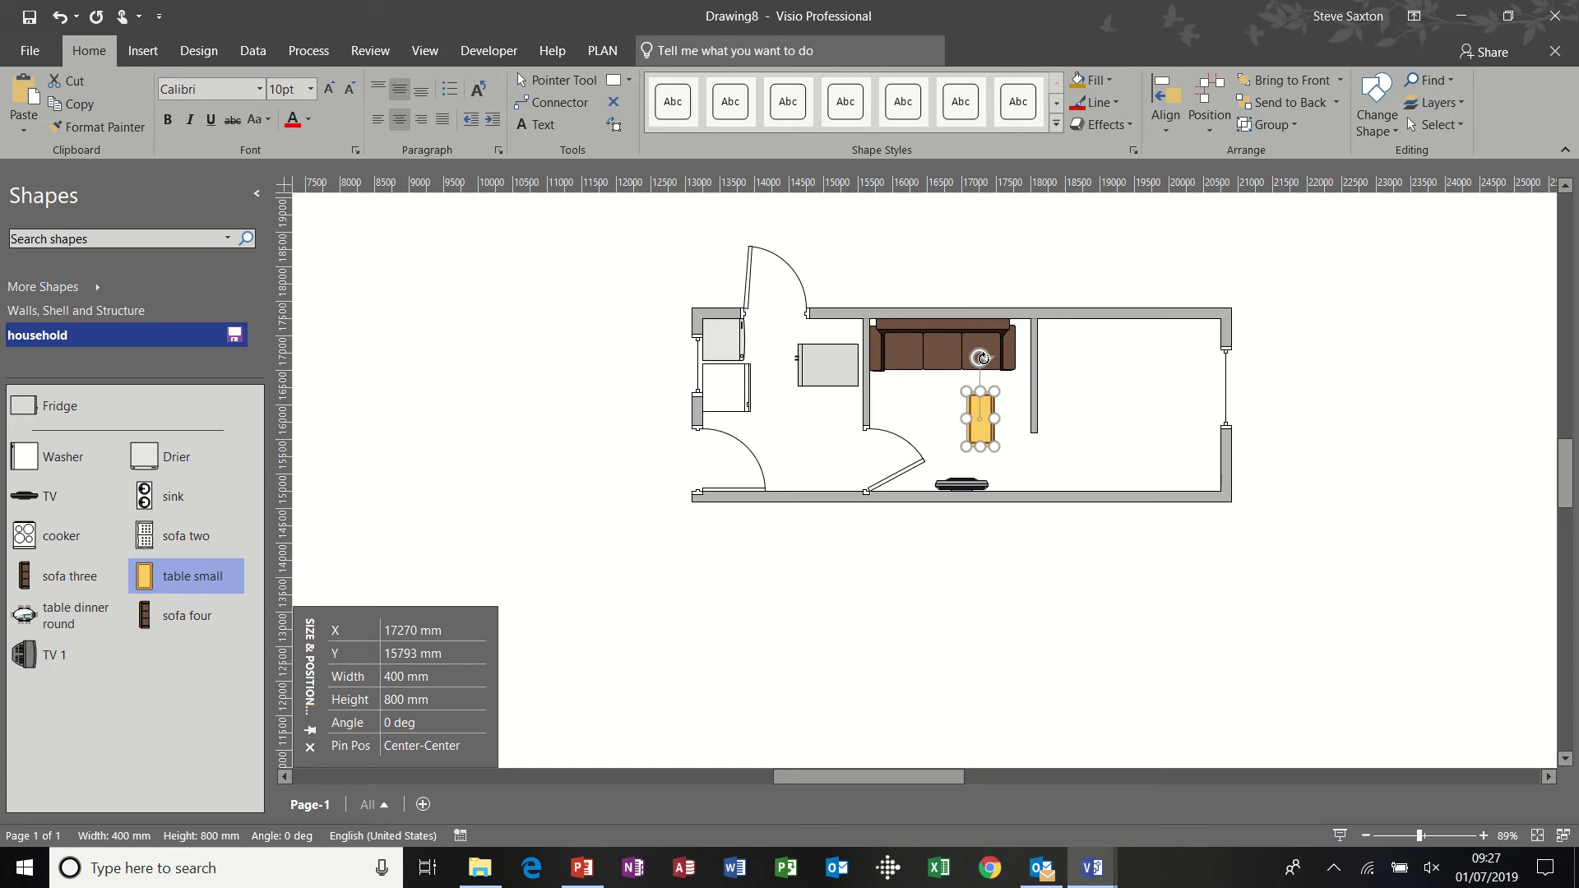
left_click_drag(982, 358, 934, 398)
left_click(802, 569)
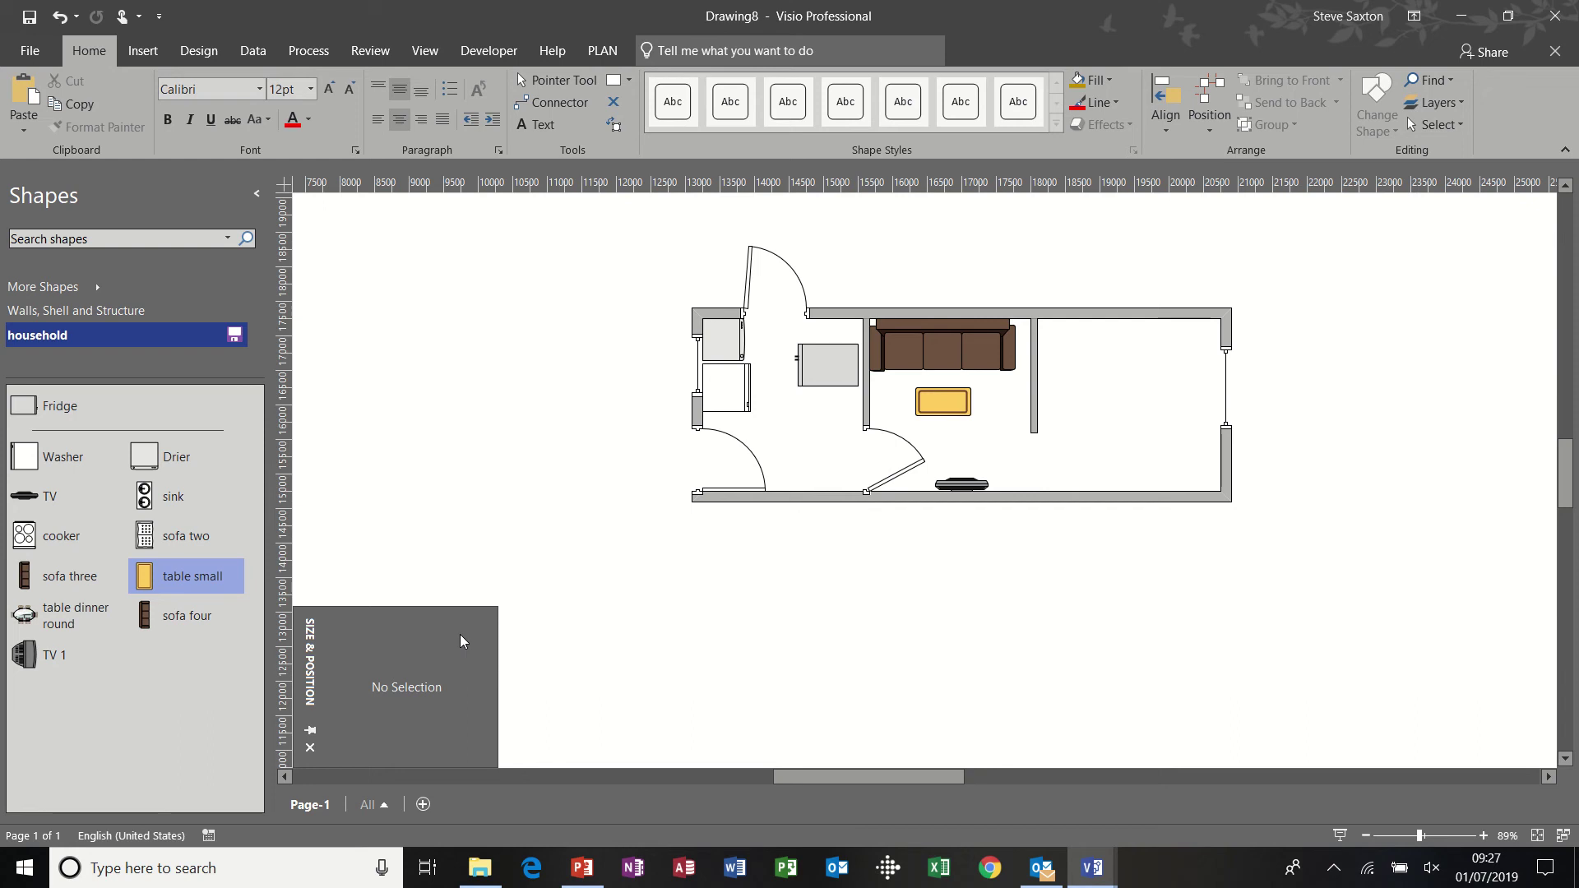
- Put a two-seat sofa and a small table sized 600 × 900 mm in the right-hand room
left_click_drag(186, 535, 1074, 373)
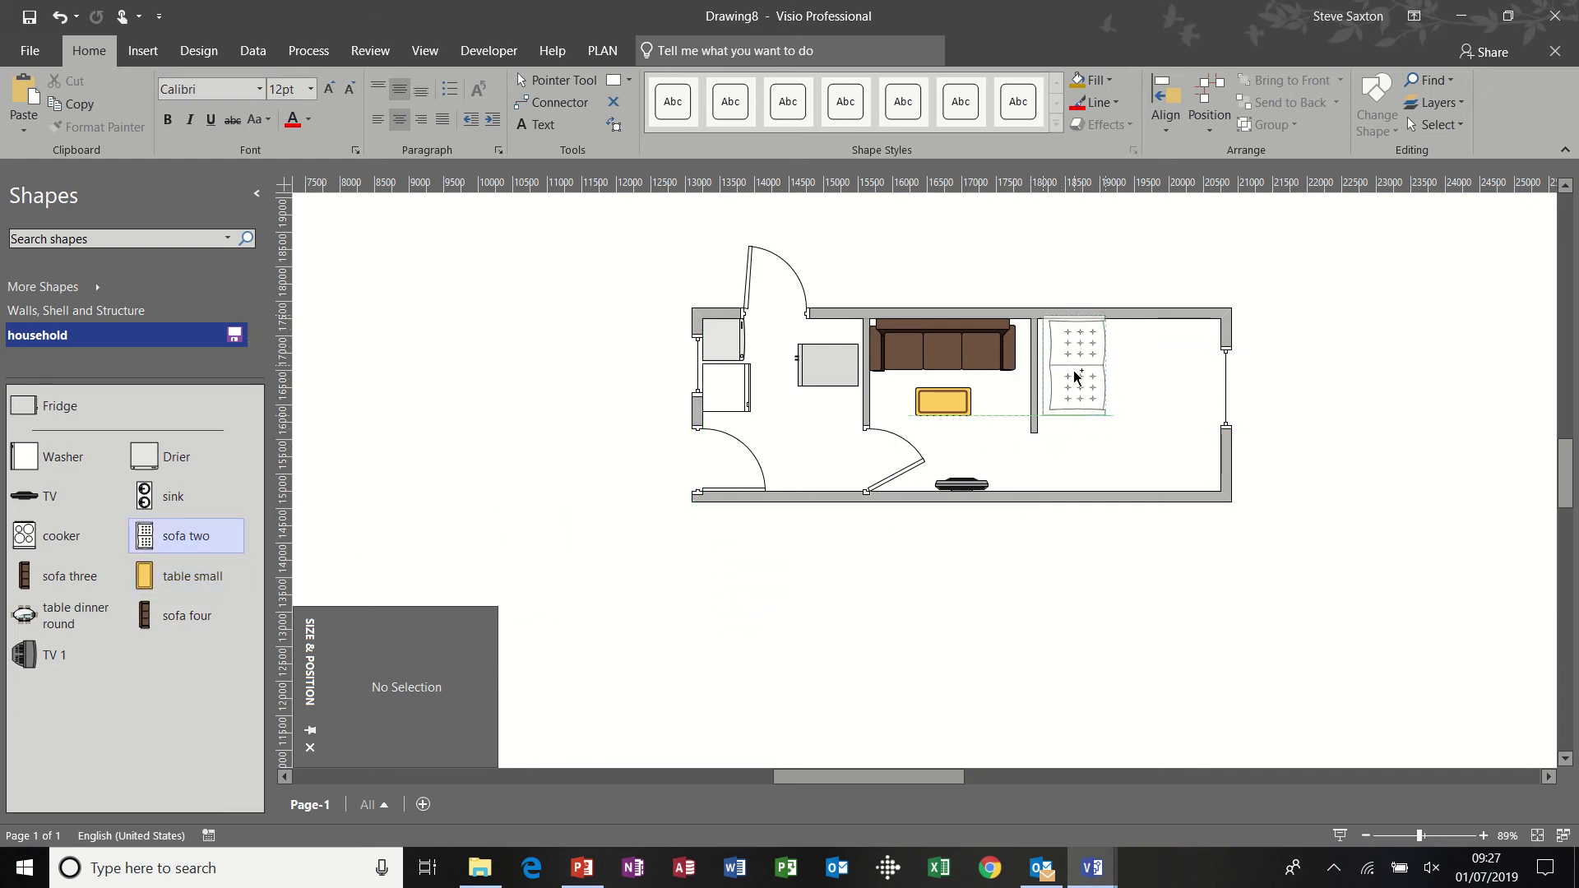
left_click(1070, 565)
left_click_drag(187, 576, 1161, 375)
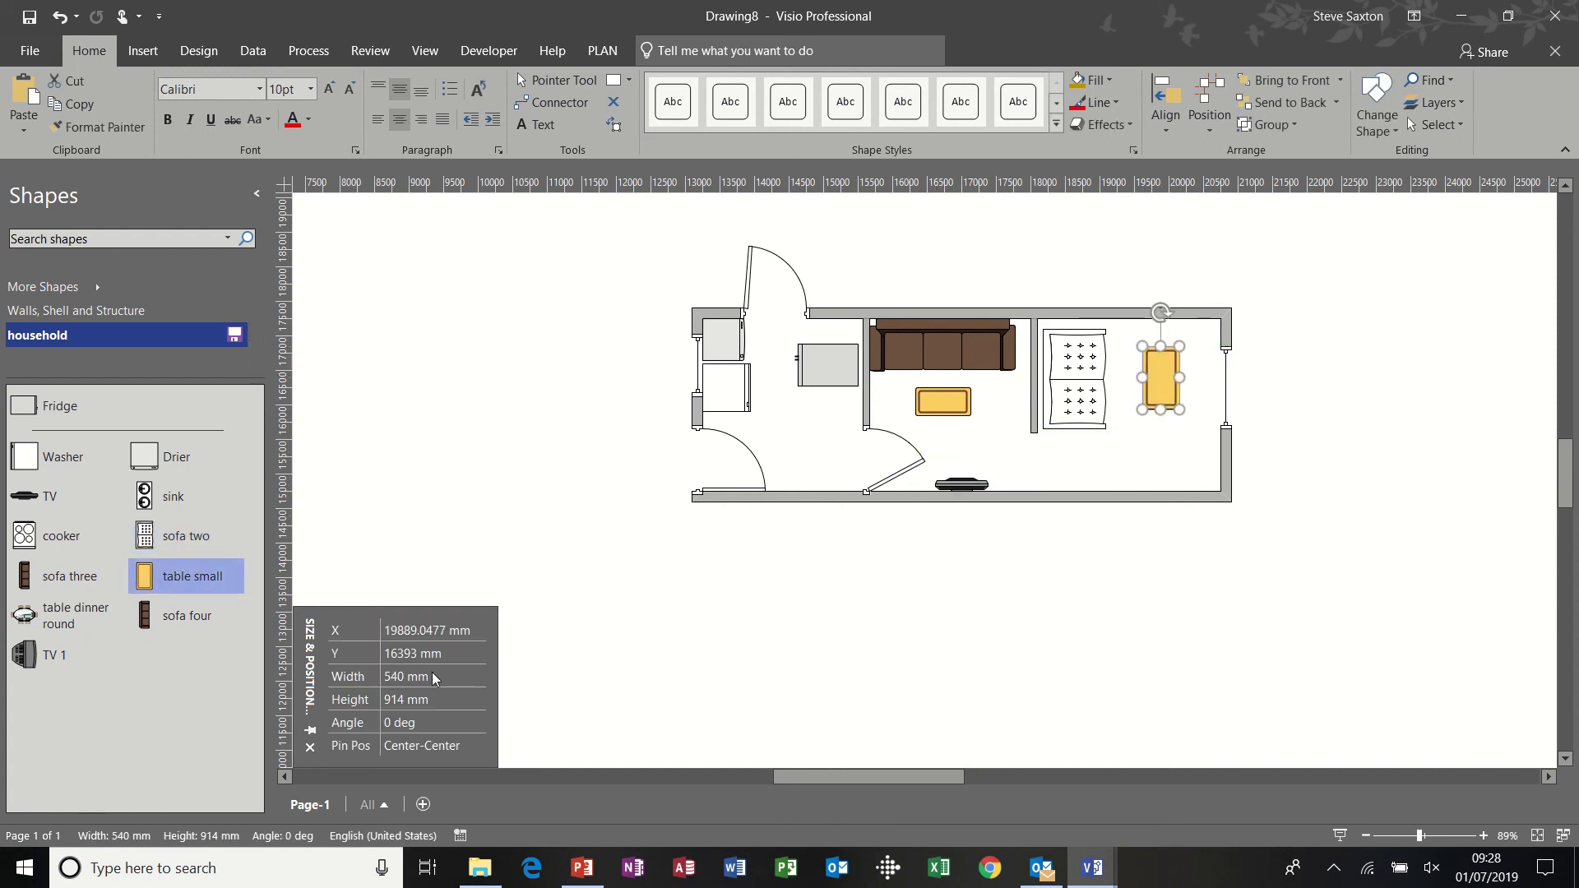
left_click(398, 679)
type("600")
left_click(445, 699)
type("9")
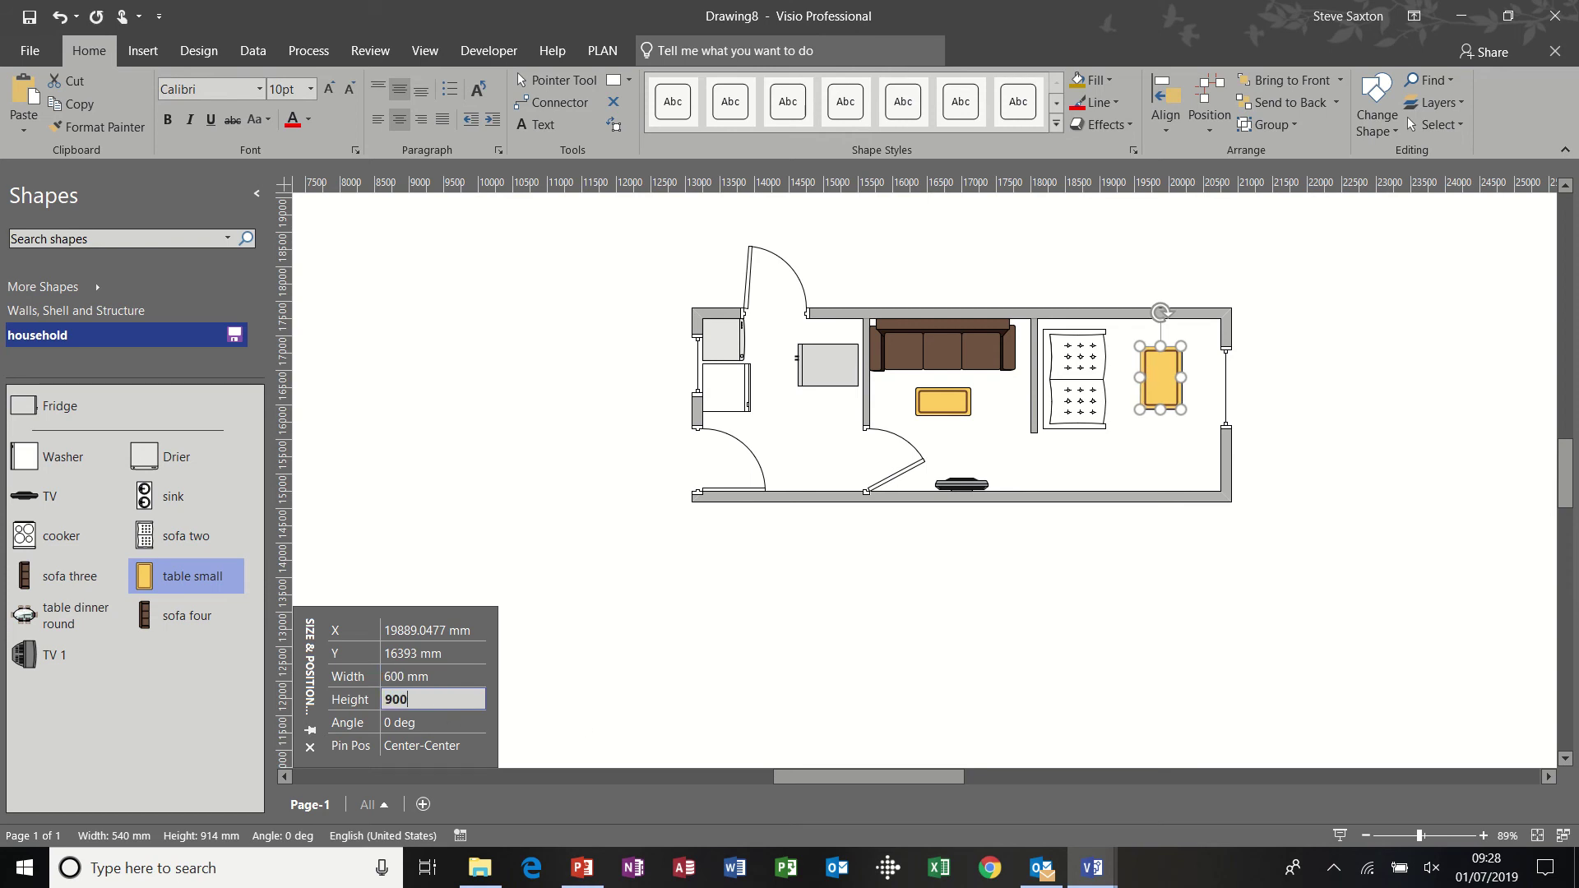
type("00")
left_click(610, 638)
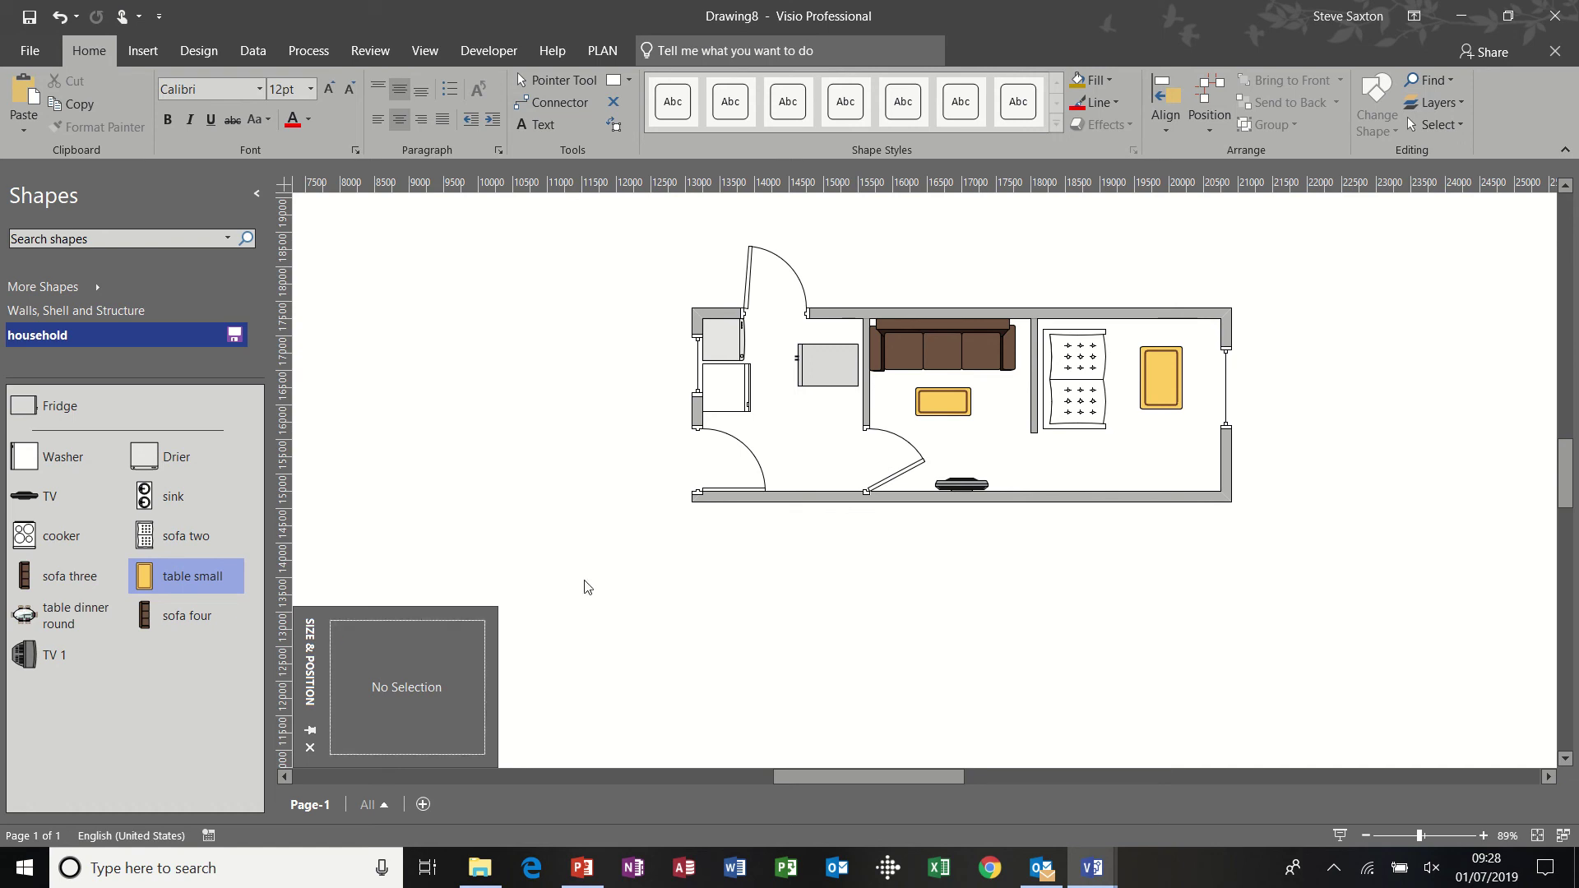
- Select the middle room's small table and show the Task Panes list from the View tab
left_click(947, 405)
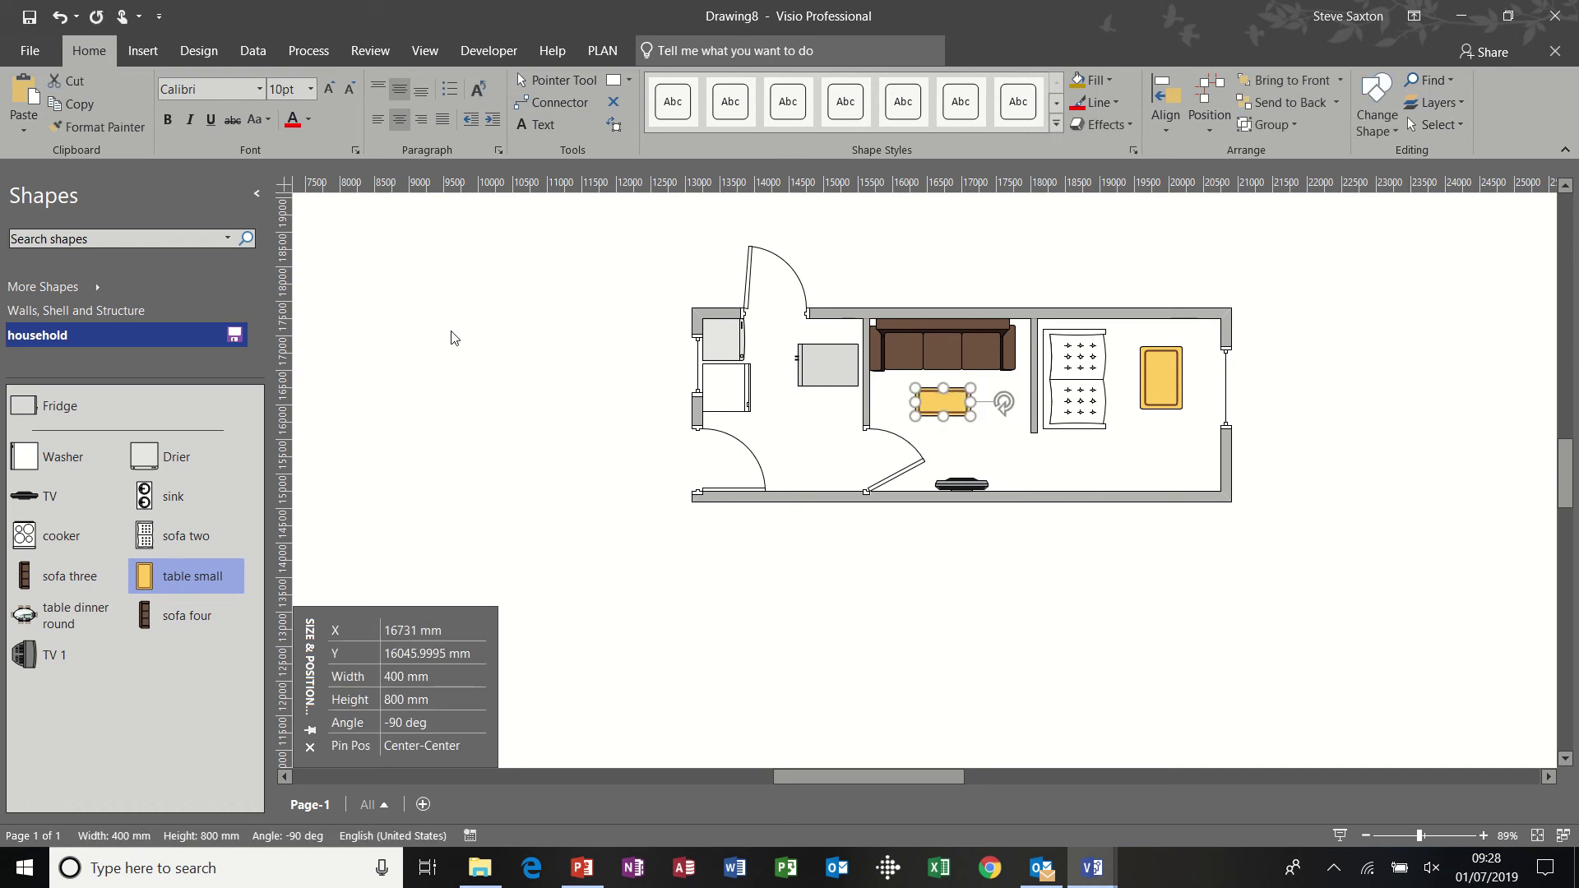
left_click(437, 51)
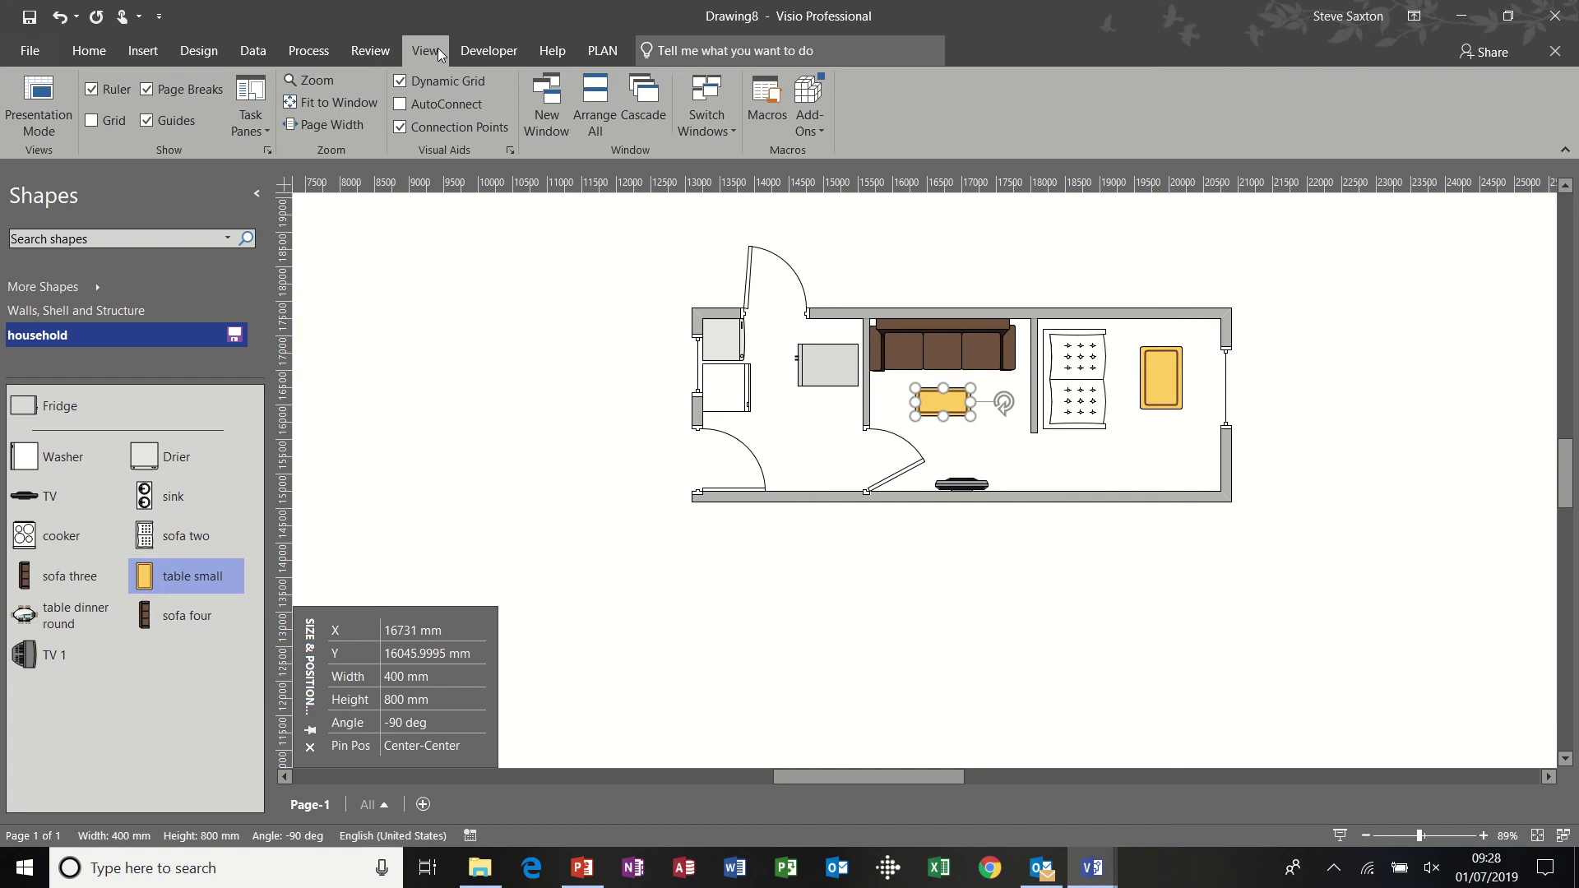
left_click(260, 130)
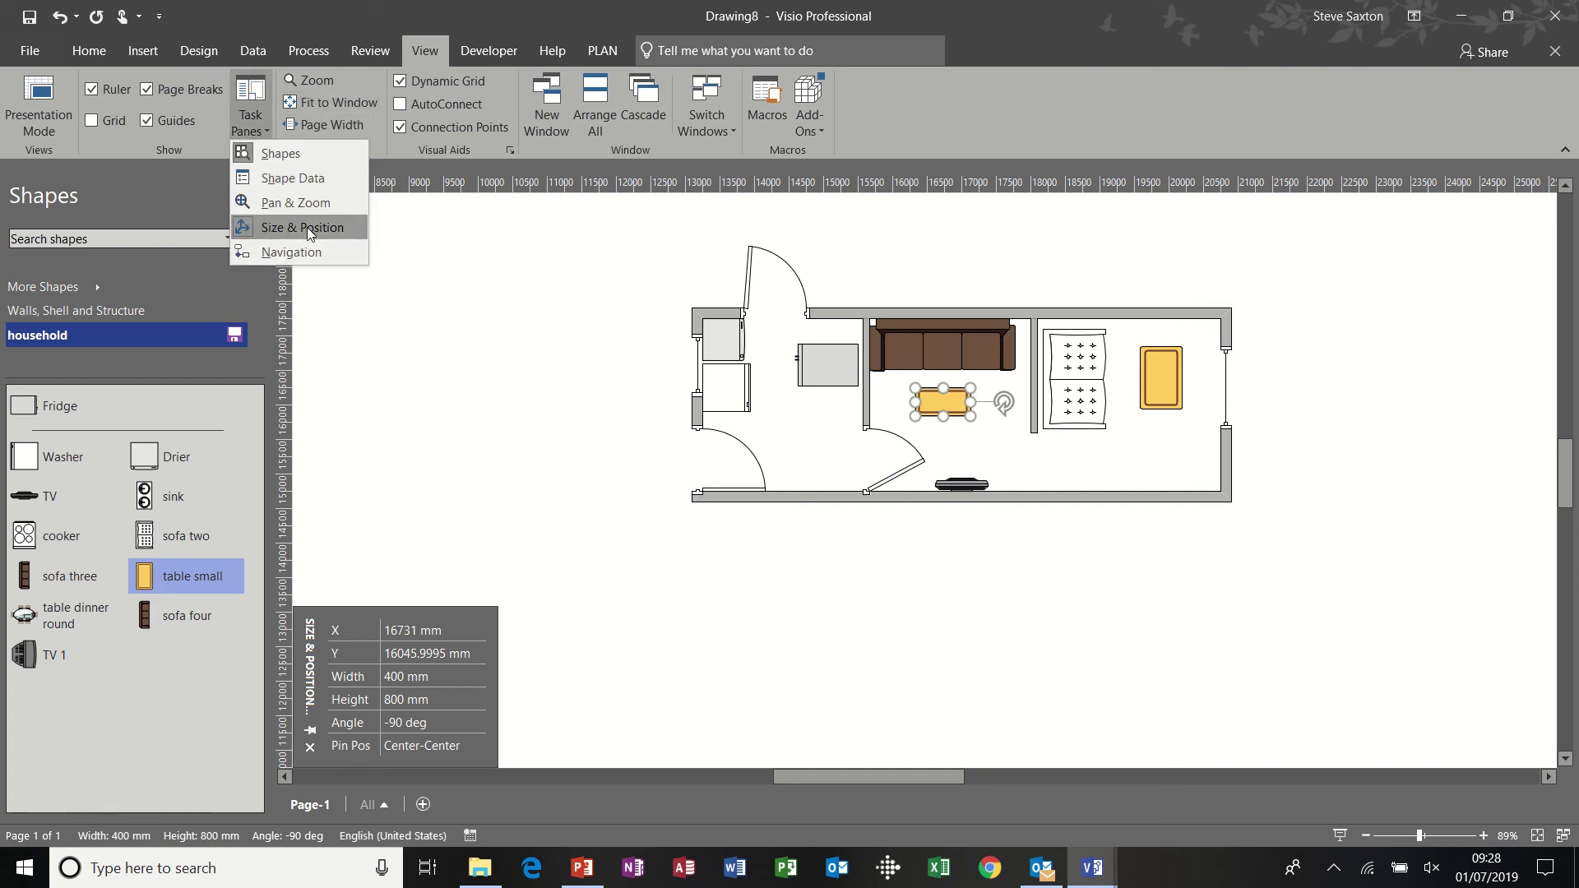